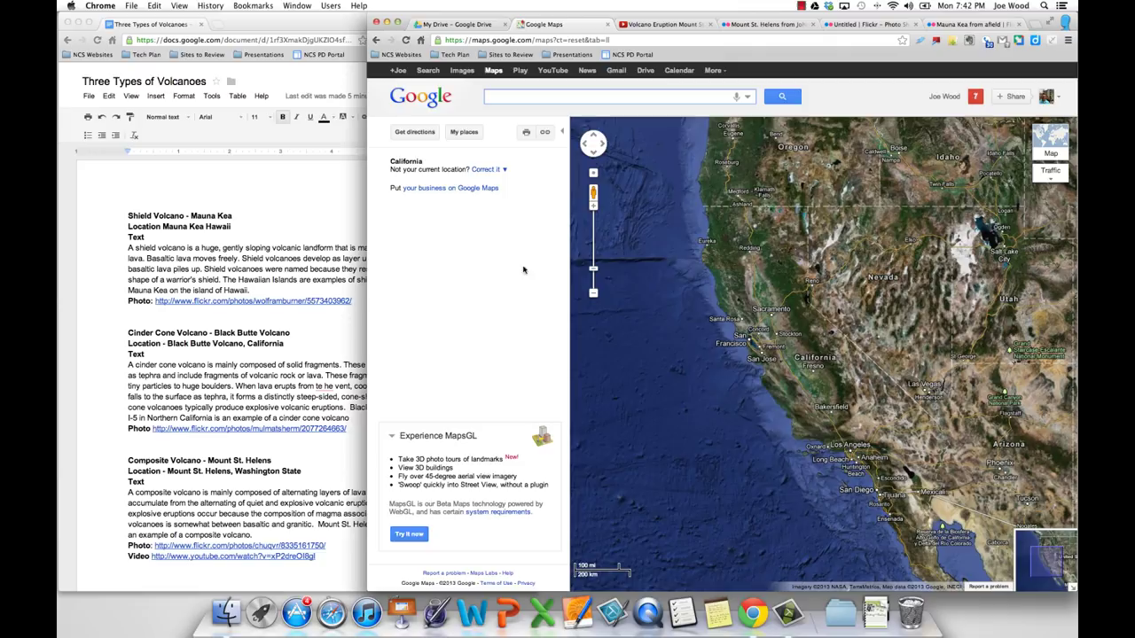
{"action": "left_click", "coordinate": [316, 178]}
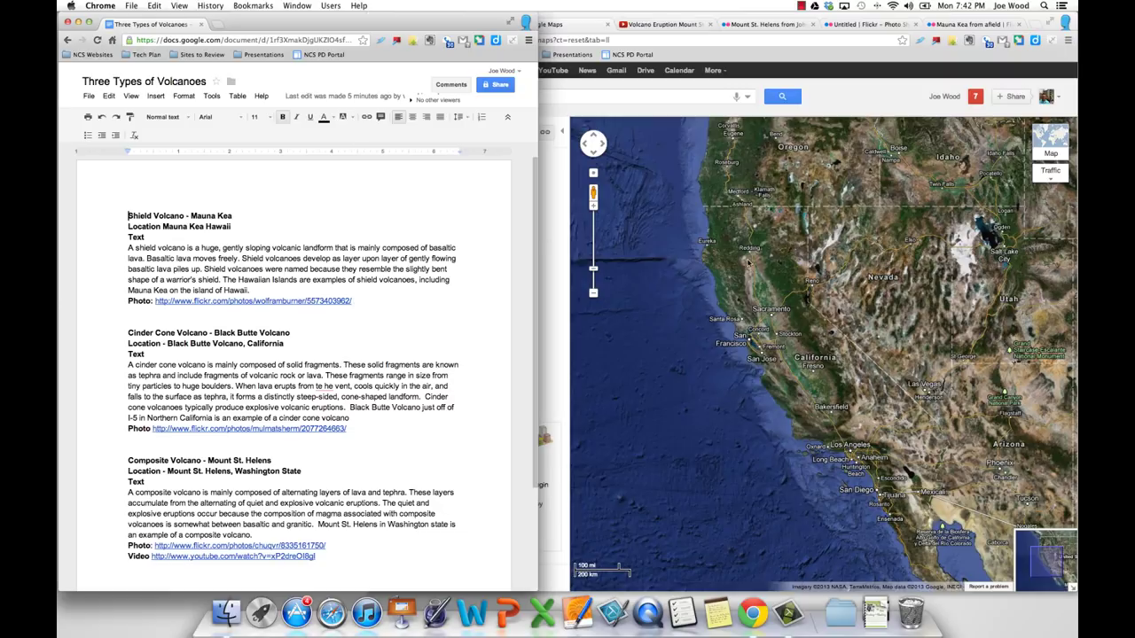
{"action": "left_click", "coordinate": [747, 263]}
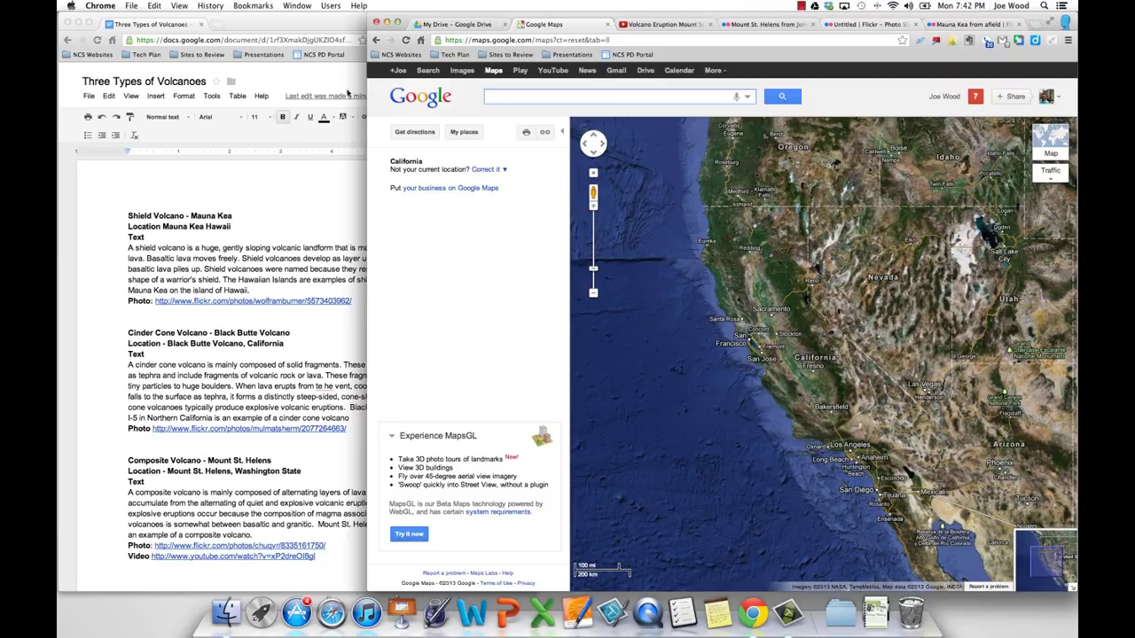
{"action": "left_click", "coordinate": [271, 199]}
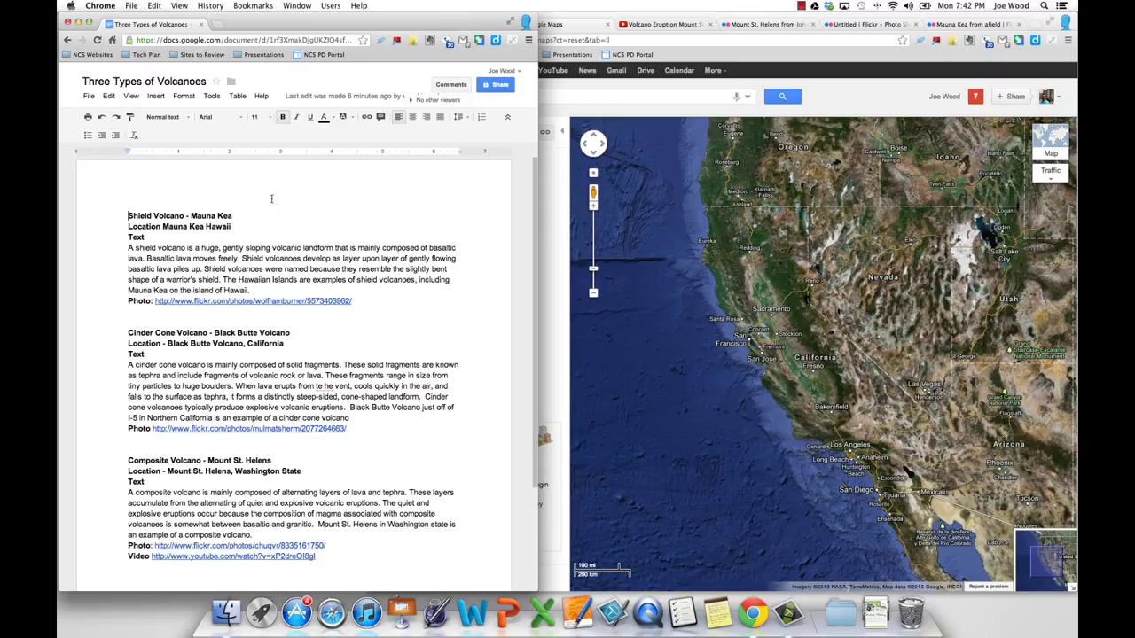
{"action": "left_click", "coordinate": [786, 291]}
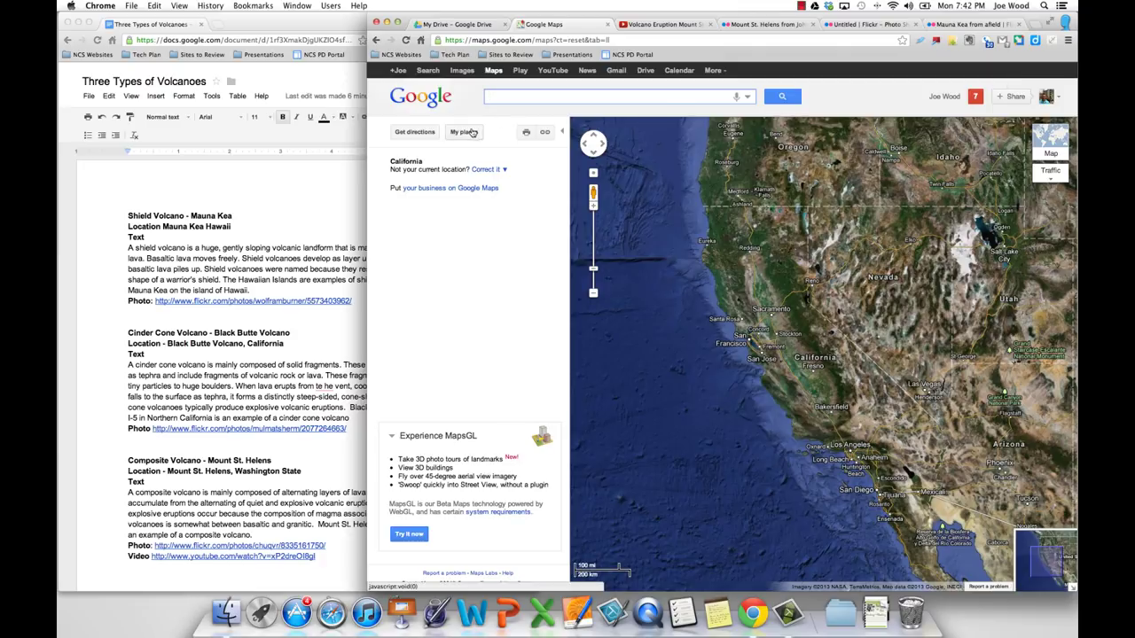
Create a new custom map in My places and title it "Types of Volcanoes".
{"action": "left_click", "coordinate": [464, 132]}
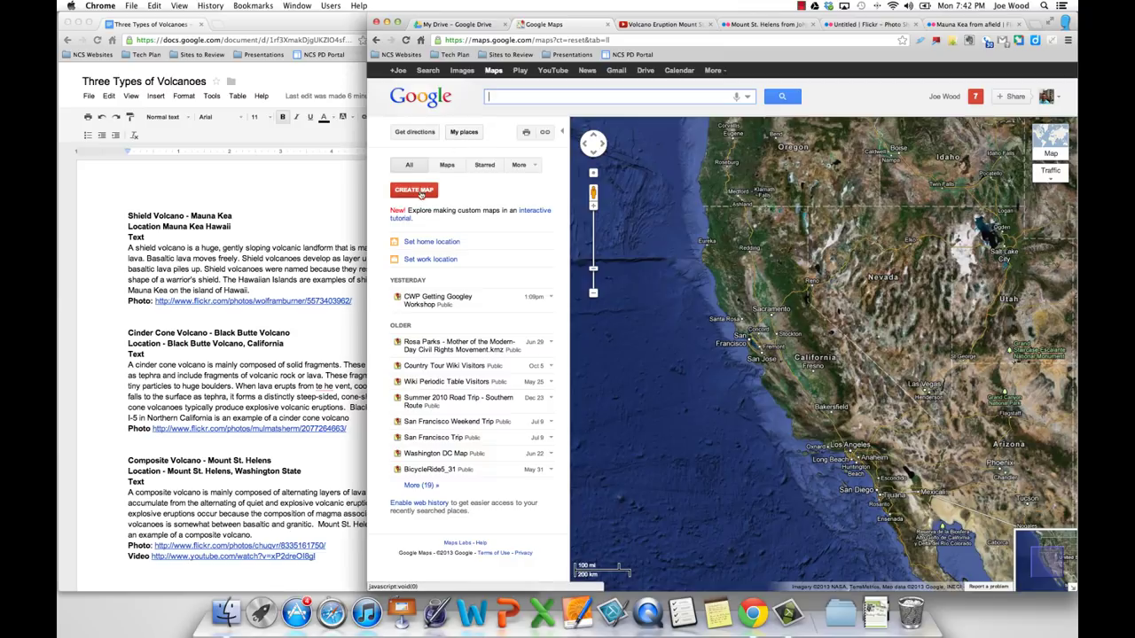
{"action": "left_click", "coordinate": [420, 191]}
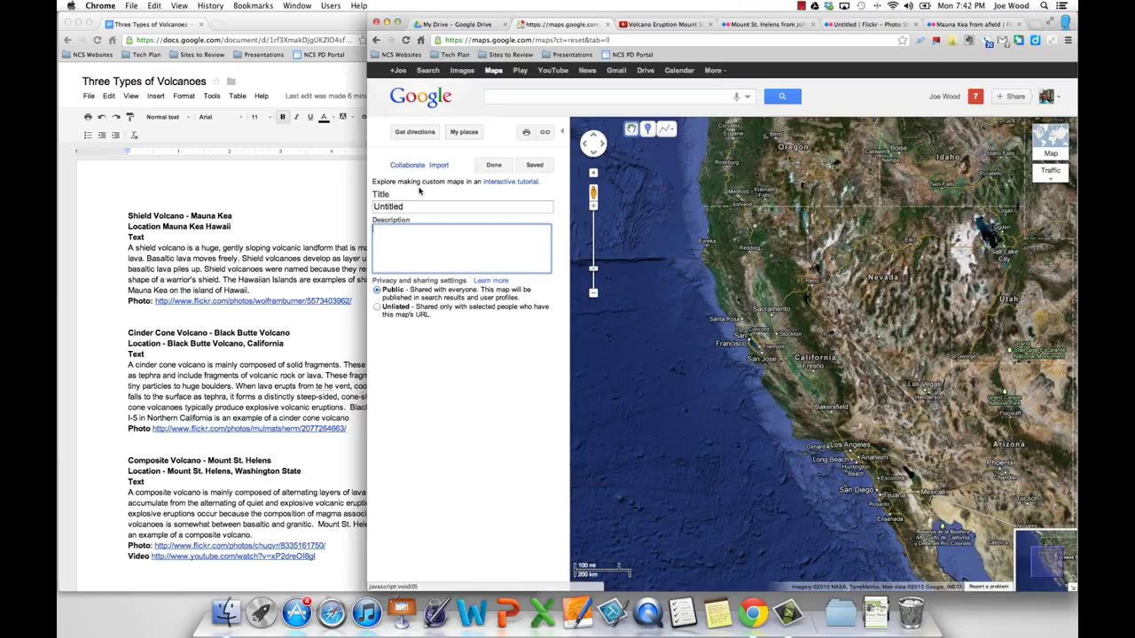
{"action": "left_click", "coordinate": [412, 206]}
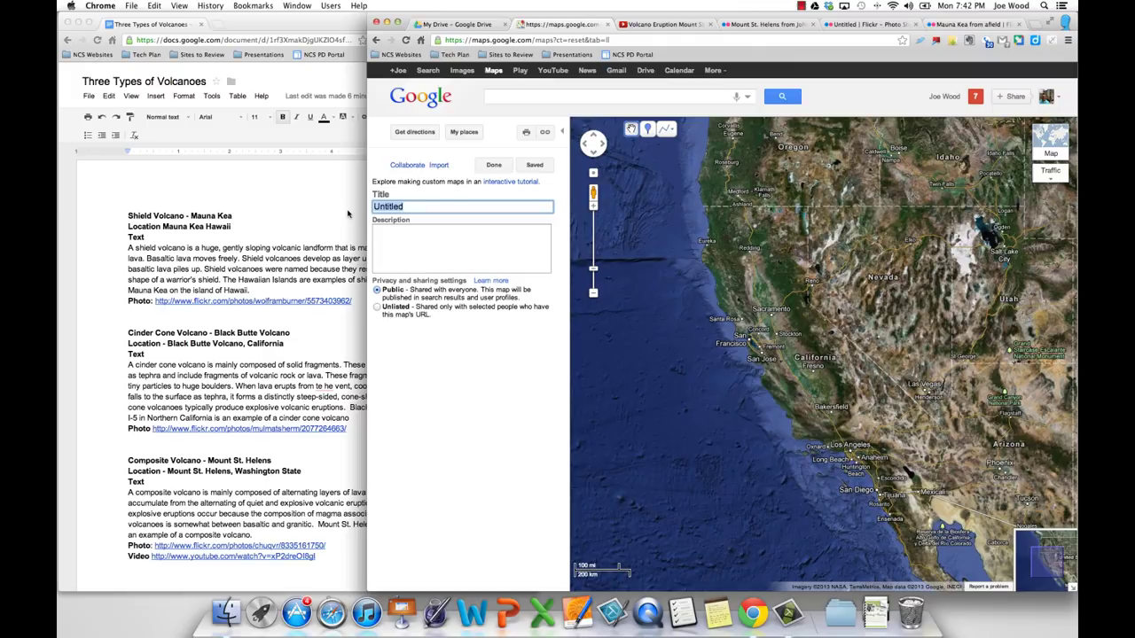
{"action": "type", "text": "Tyep"}
{"action": "key", "text": "BackSpace"}
{"action": "key", "text": "BackSpace"}
{"action": "type", "text": "pes of Volcanoes"}
Enter "Three types of volcanoes." as the map's description.
{"action": "left_click", "coordinate": [428, 242]}
{"action": "type", "text": "Three t"}
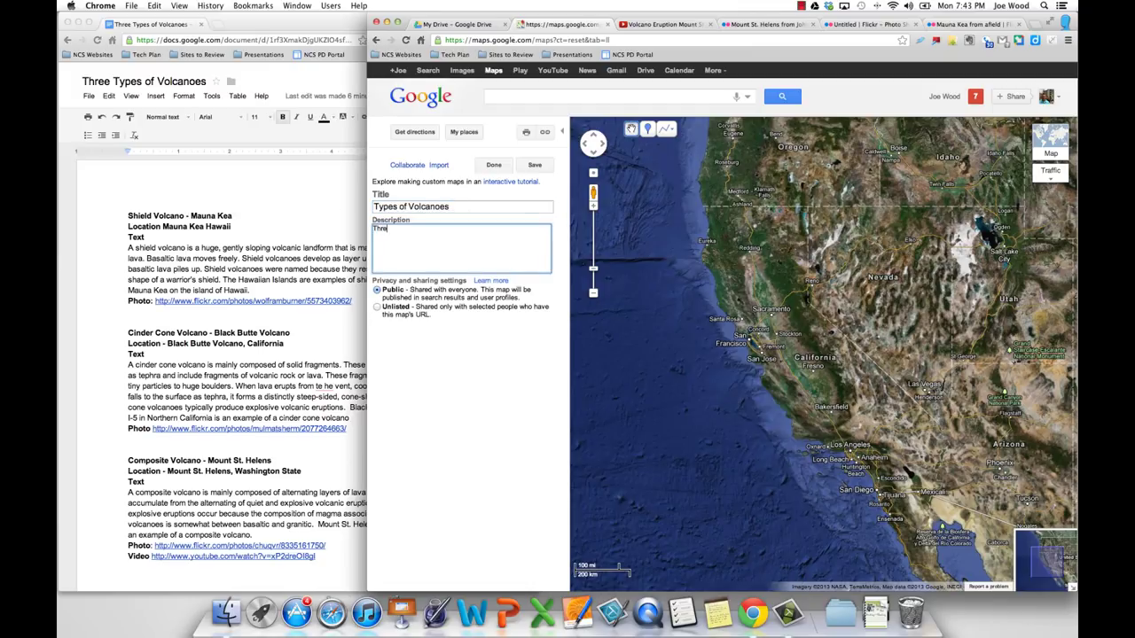
{"action": "type", "text": "ypes of voca"}
{"action": "key", "text": "BackSpace"}
{"action": "key", "text": "BackSpace"}
{"action": "type", "text": "lcanoes."}
Copy the heading "Shield Volcano - Mauna Kea" from the Three Types of Volcanoes document.
{"action": "left_click", "coordinate": [263, 213]}
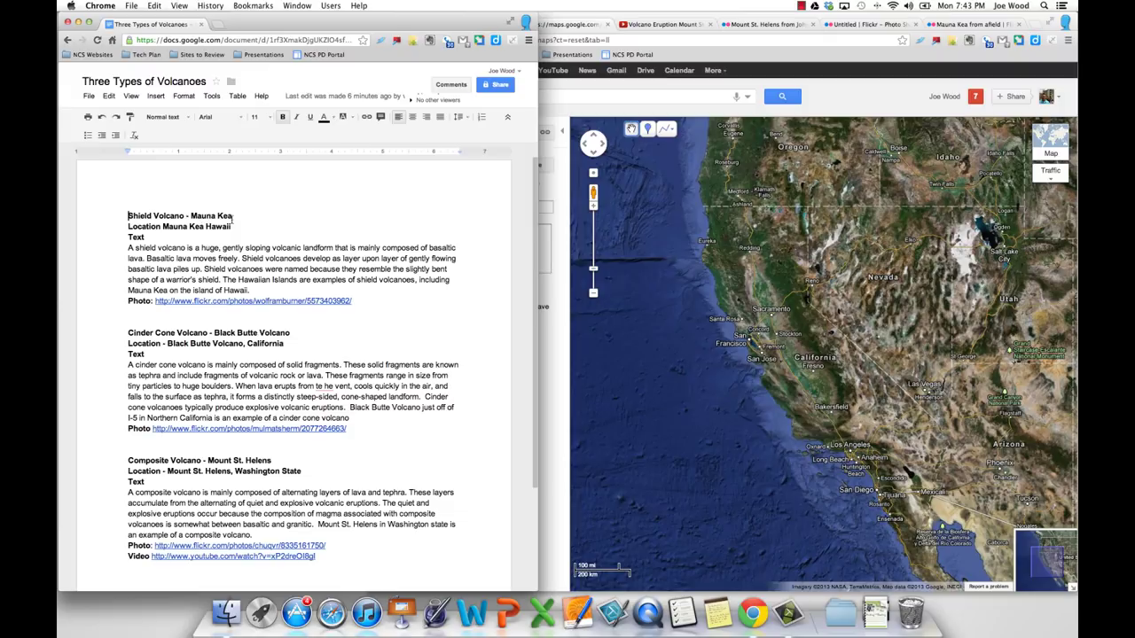
{"action": "left_click_drag", "start_coordinate": [237, 216], "coordinate": [132, 210]}
{"action": "key", "text": "super+c"}
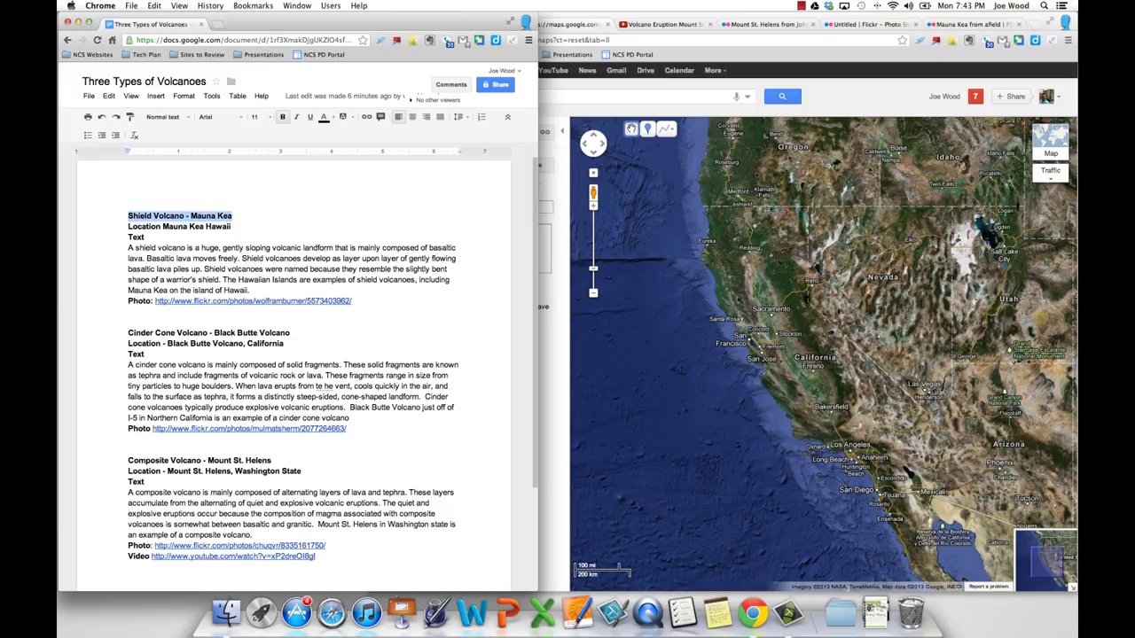
Return to Google Maps and search for "mauna kea hawaii".
{"action": "left_click", "coordinate": [727, 256]}
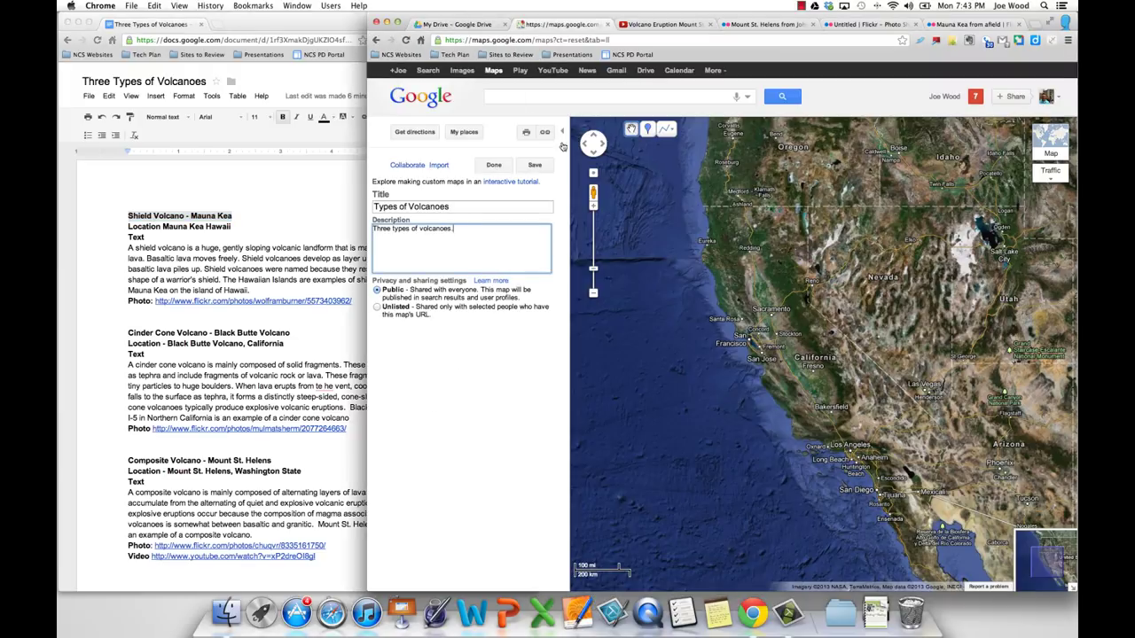
{"action": "left_click", "coordinate": [537, 96]}
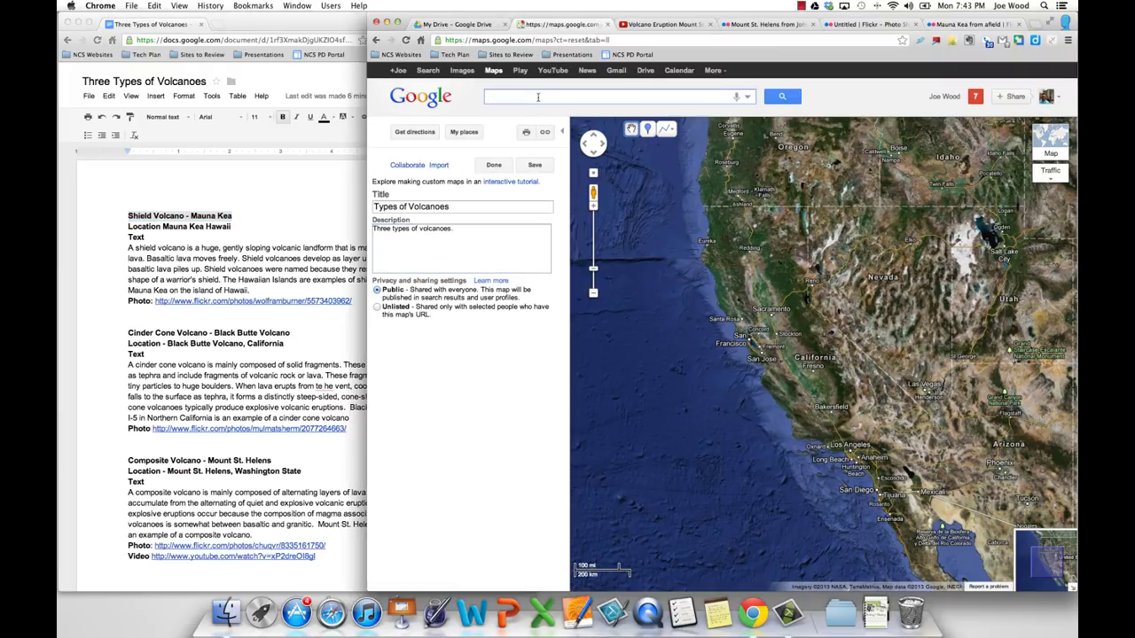
{"action": "type", "text": "mauna k"}
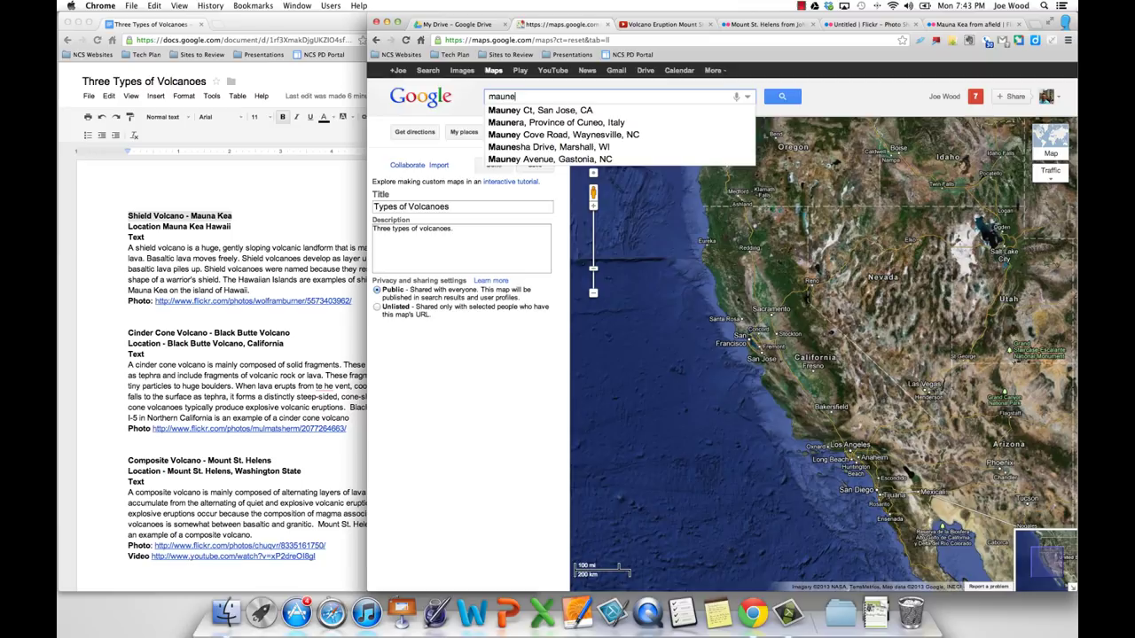
{"action": "type", "text": "ea hawaii"}
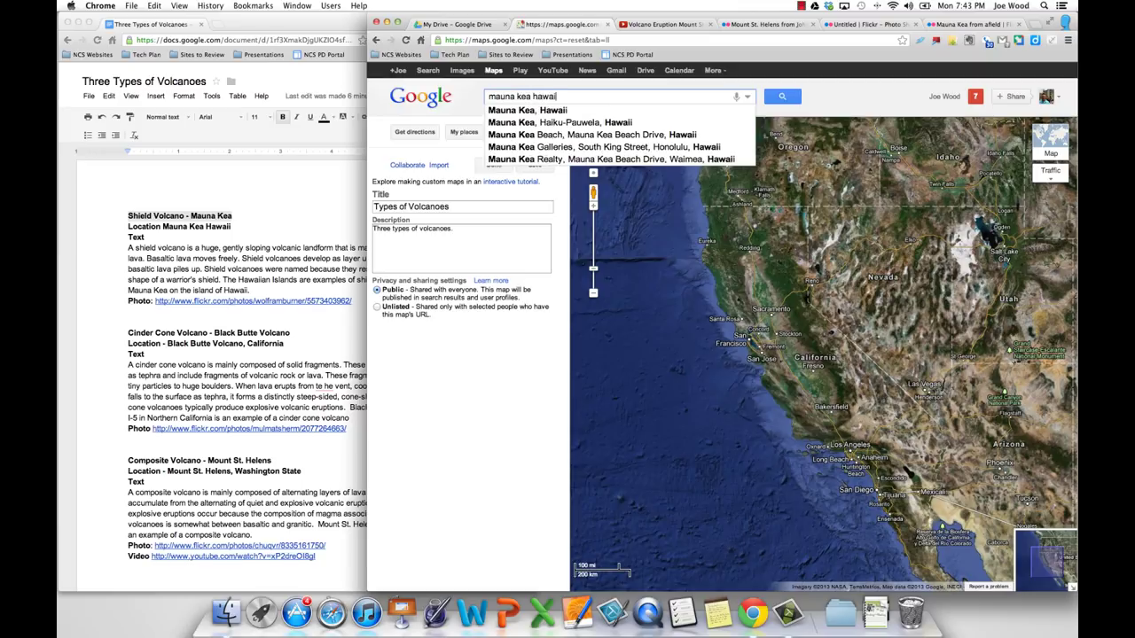
{"action": "key", "text": "Return"}
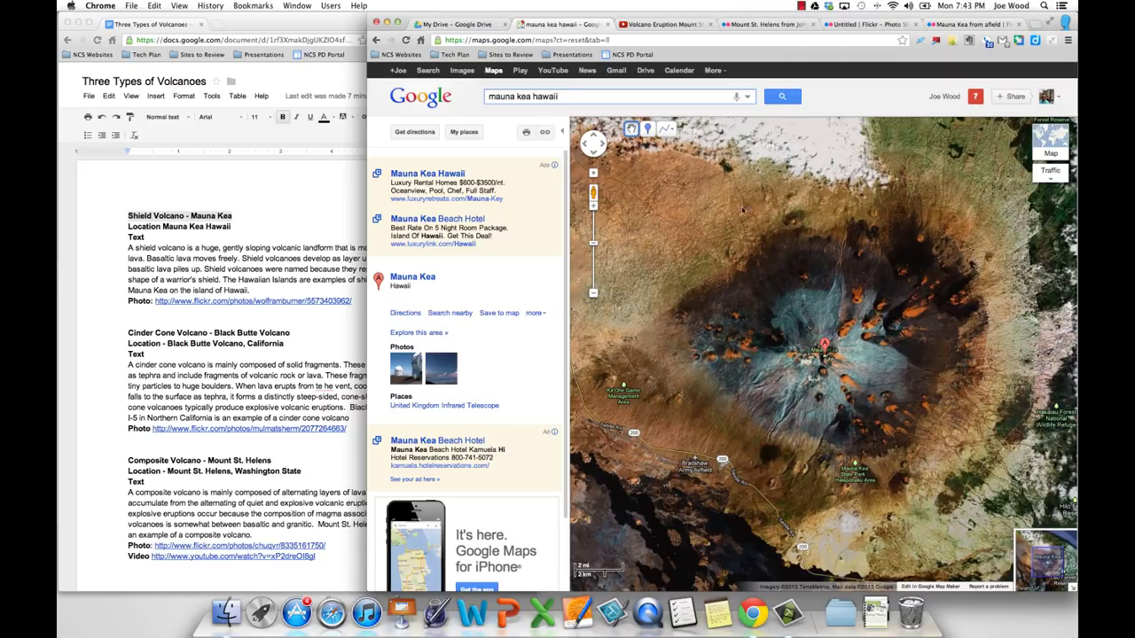
Place a new placemark on the Mauna Kea search result on the island of Hawaii.
{"action": "left_click", "coordinate": [593, 294]}
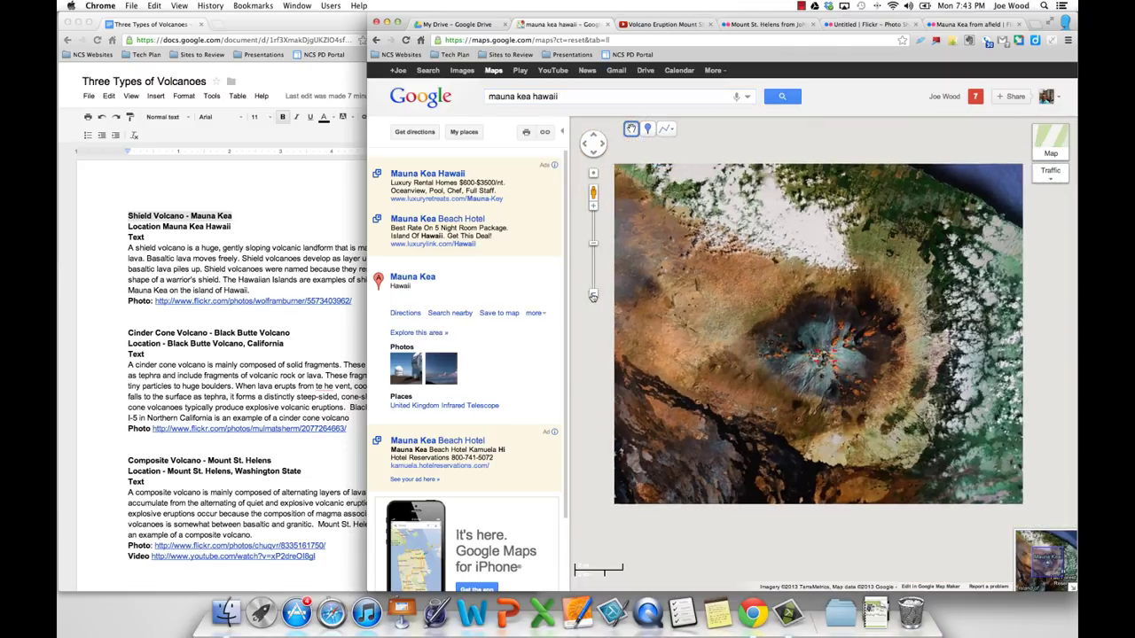
{"action": "left_click", "coordinate": [593, 294]}
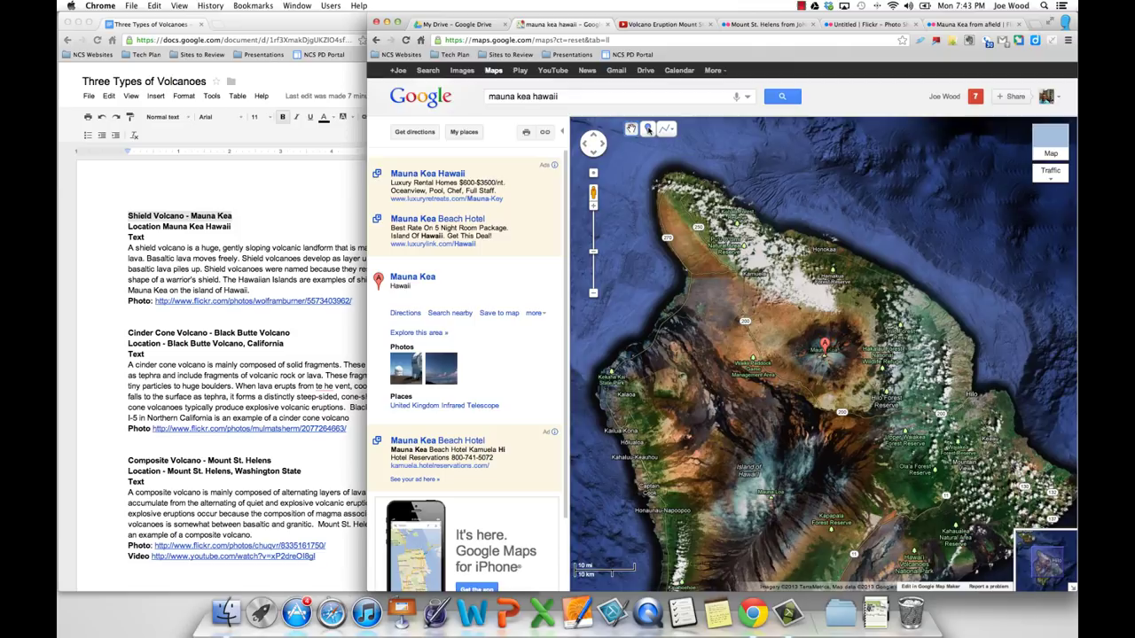
{"action": "left_click", "coordinate": [650, 132]}
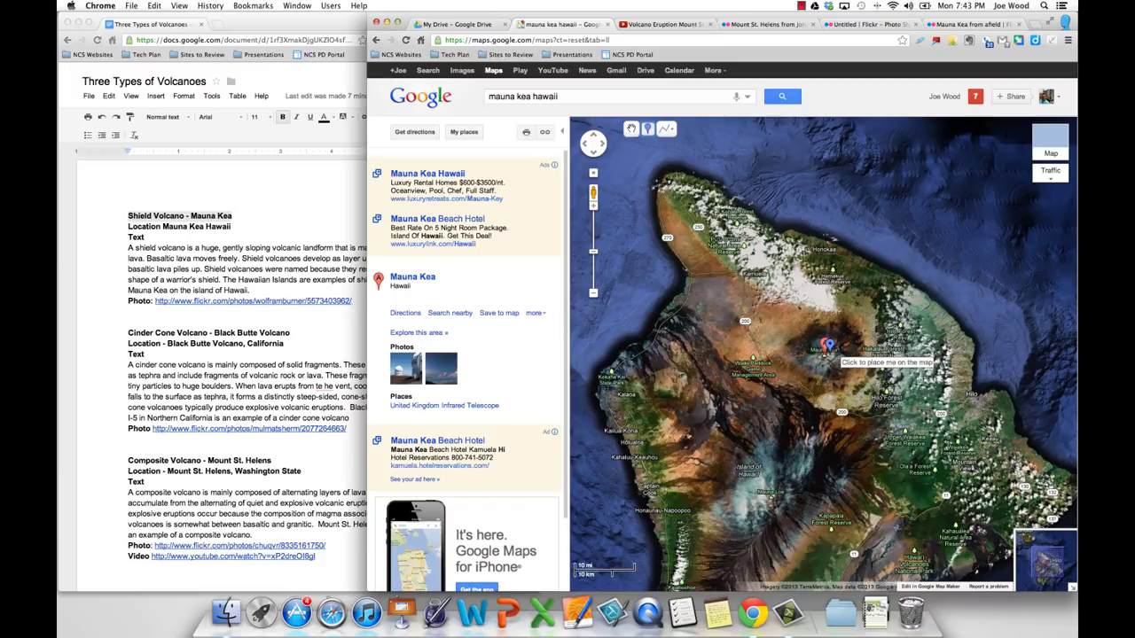
{"action": "left_click", "coordinate": [826, 350]}
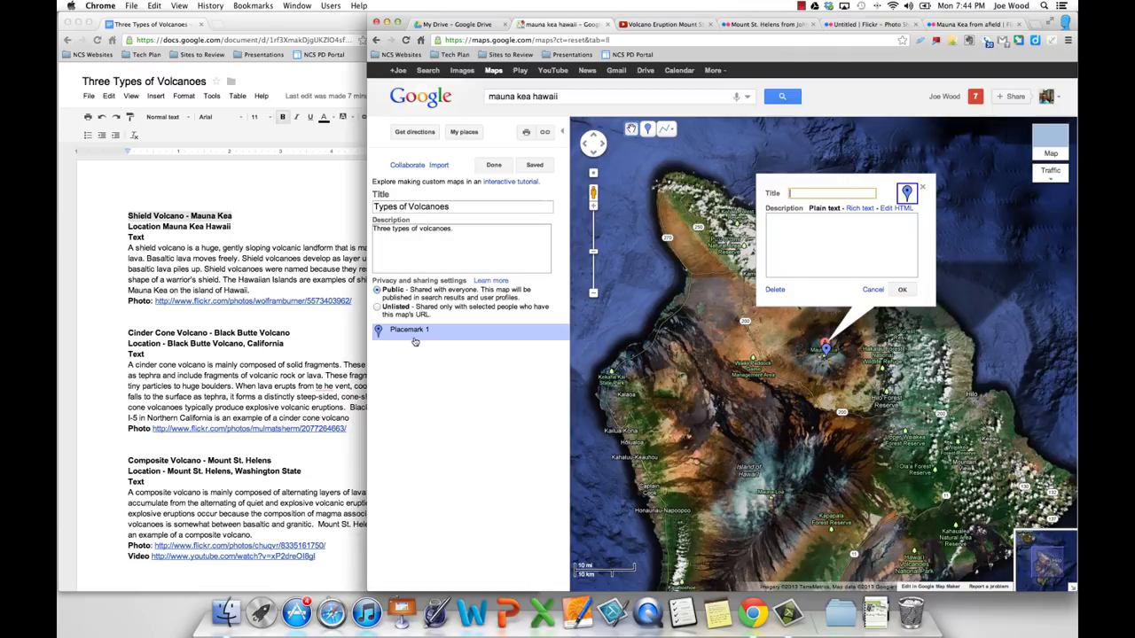
Paste "Shield Volcano - Mauna Kea" as the placemark's title and change its icon to the yellow pushpin.
{"action": "right_click", "coordinate": [848, 191]}
{"action": "left_click", "coordinate": [877, 243]}
{"action": "left_click", "coordinate": [902, 194]}
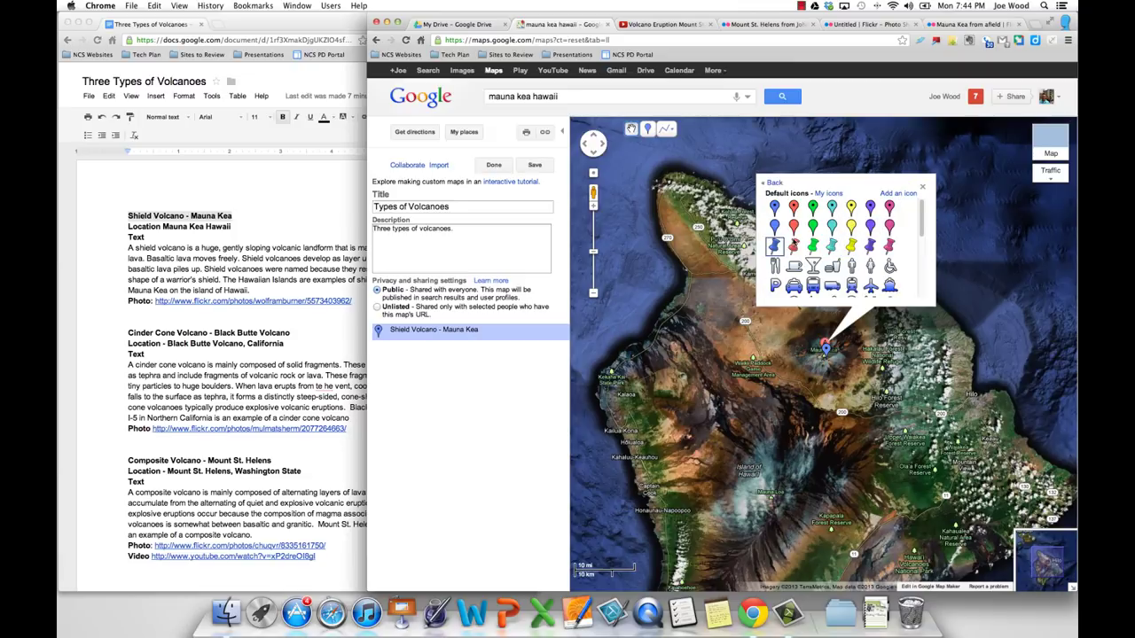
{"action": "left_click", "coordinate": [851, 246]}
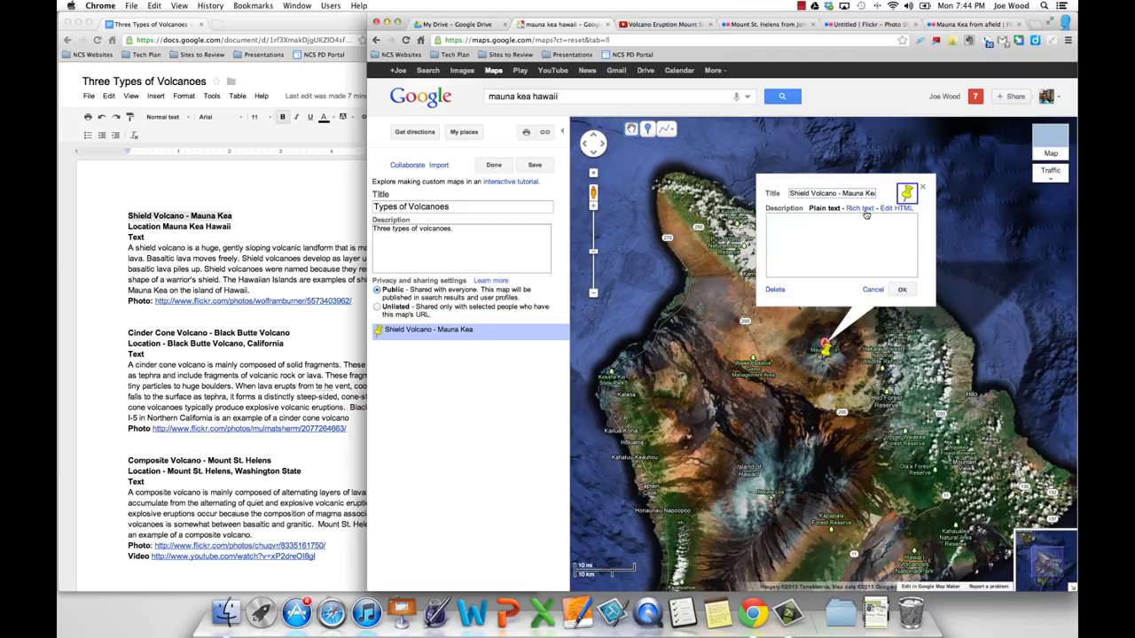
Switch the placemark description to rich text and paste in the shield volcano paragraph copied from the document.
{"action": "left_click", "coordinate": [865, 209]}
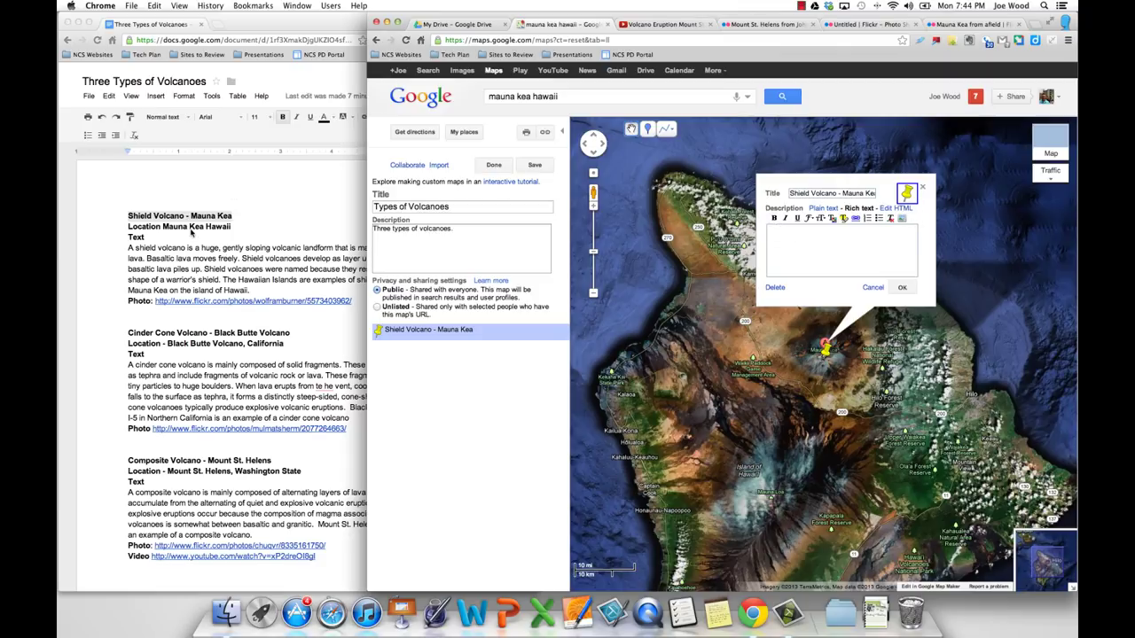
{"action": "left_click", "coordinate": [195, 253]}
{"action": "left_click_drag", "start_coordinate": [126, 248], "coordinate": [260, 285]}
{"action": "key", "text": "super+c"}
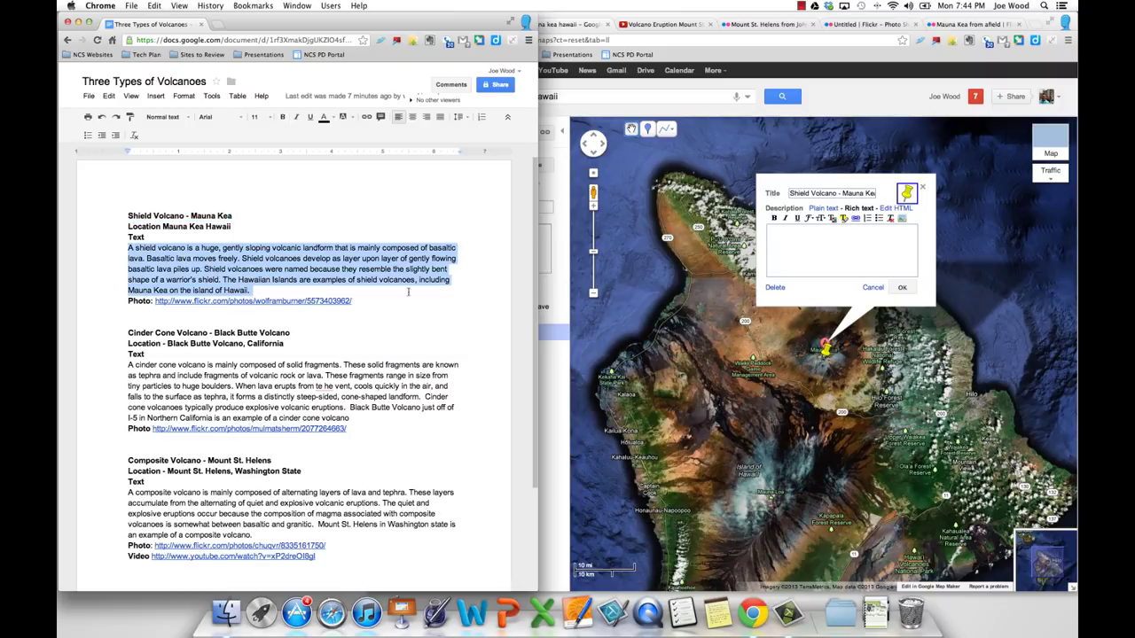
{"action": "left_click", "coordinate": [804, 259]}
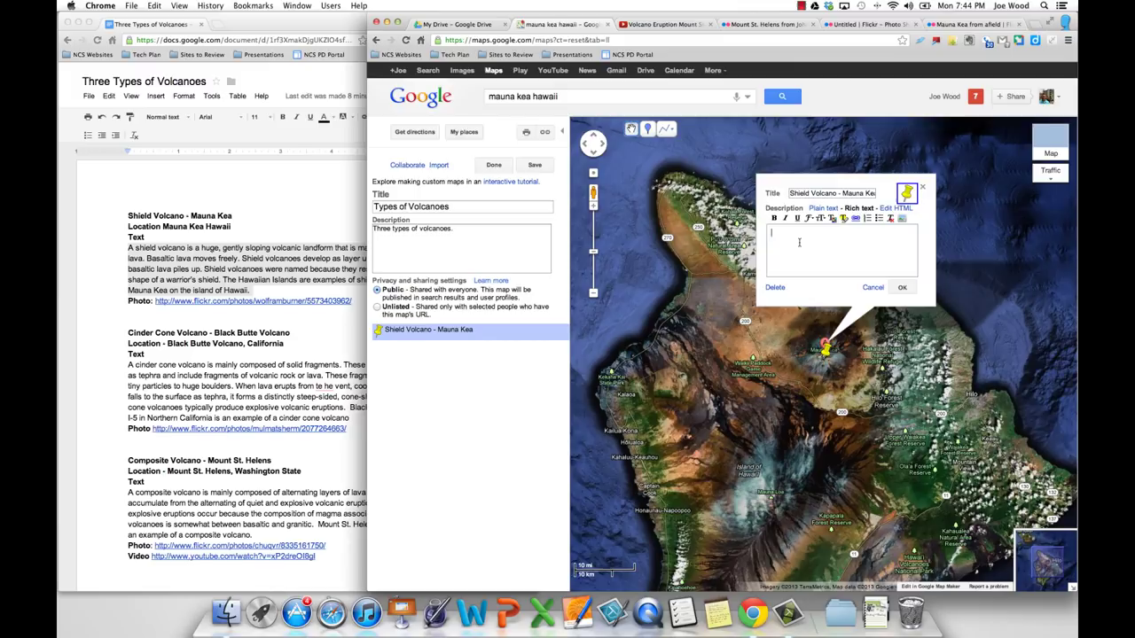
{"action": "key", "text": "super+v"}
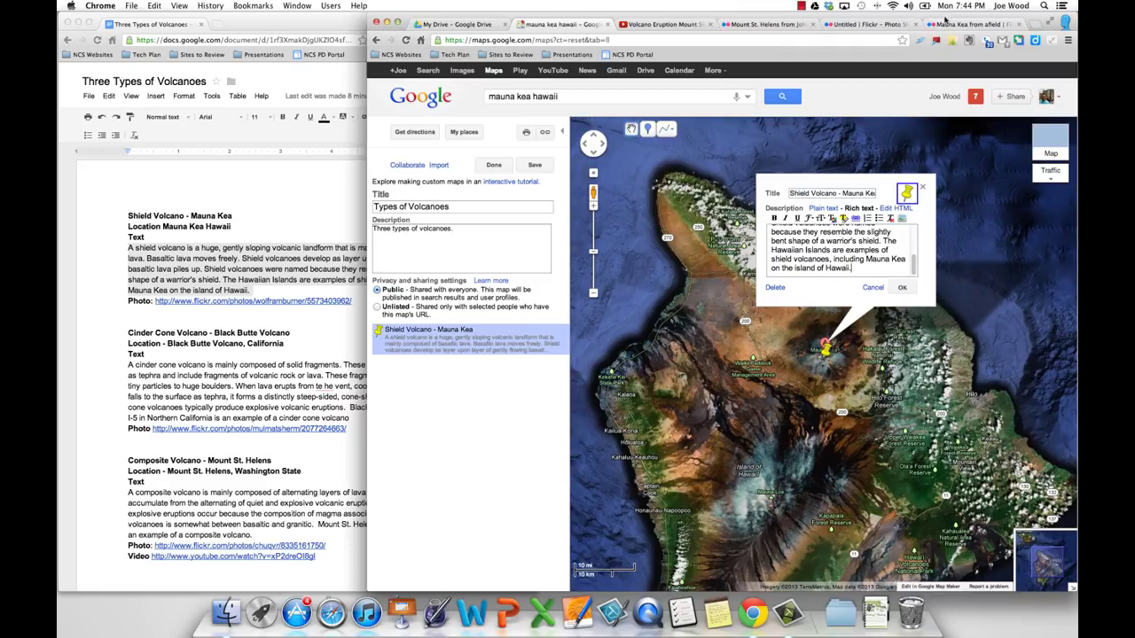
On Flickr, display the "Mauna Kea from afield" photo in its Small 240 size and copy the image's URL.
{"action": "left_click", "coordinate": [947, 25]}
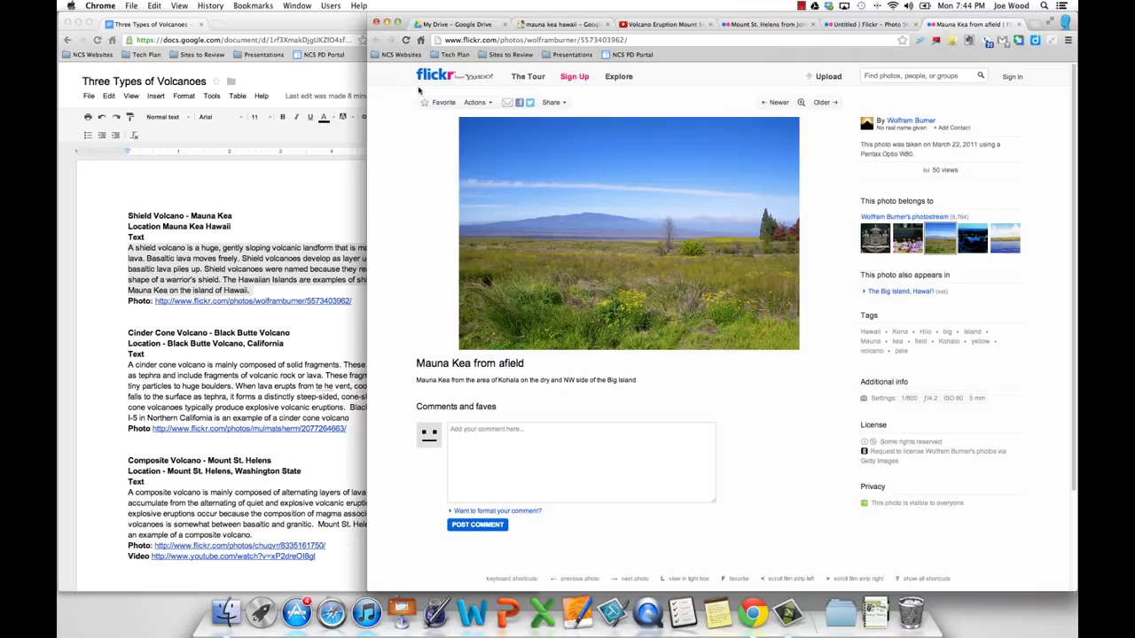
{"action": "left_click", "coordinate": [474, 103]}
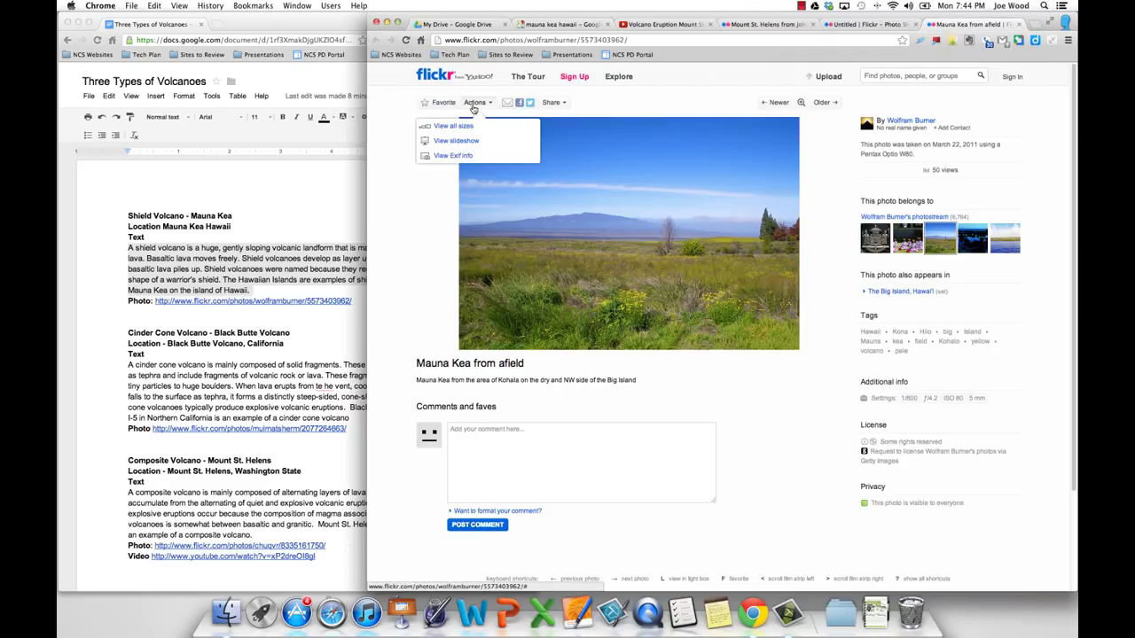
{"action": "left_click", "coordinate": [464, 128]}
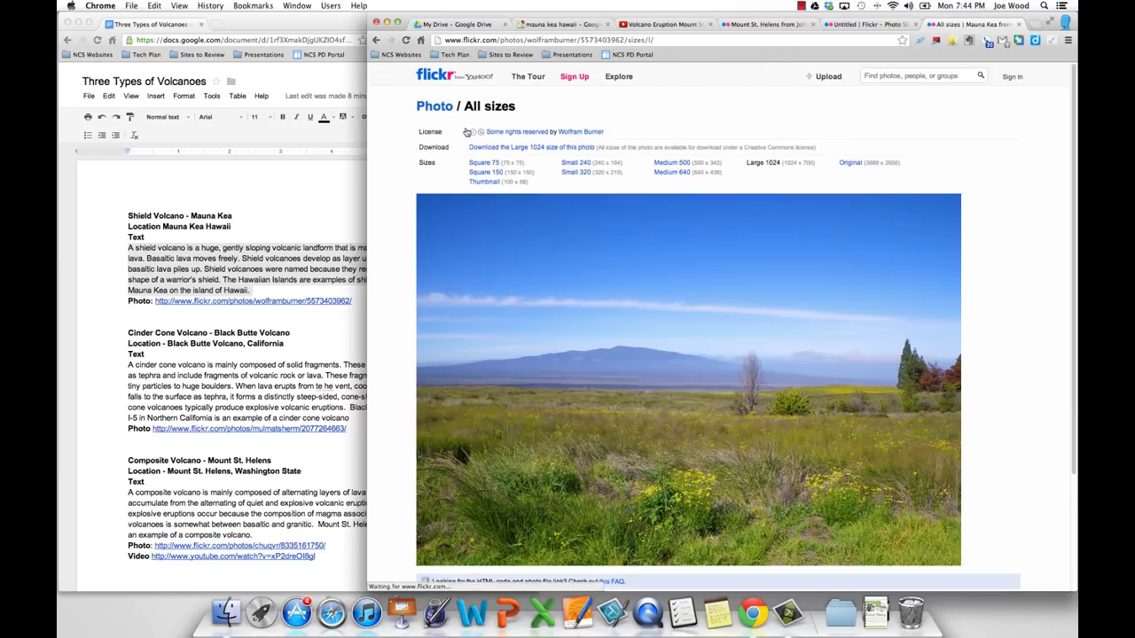
{"action": "left_click", "coordinate": [577, 163]}
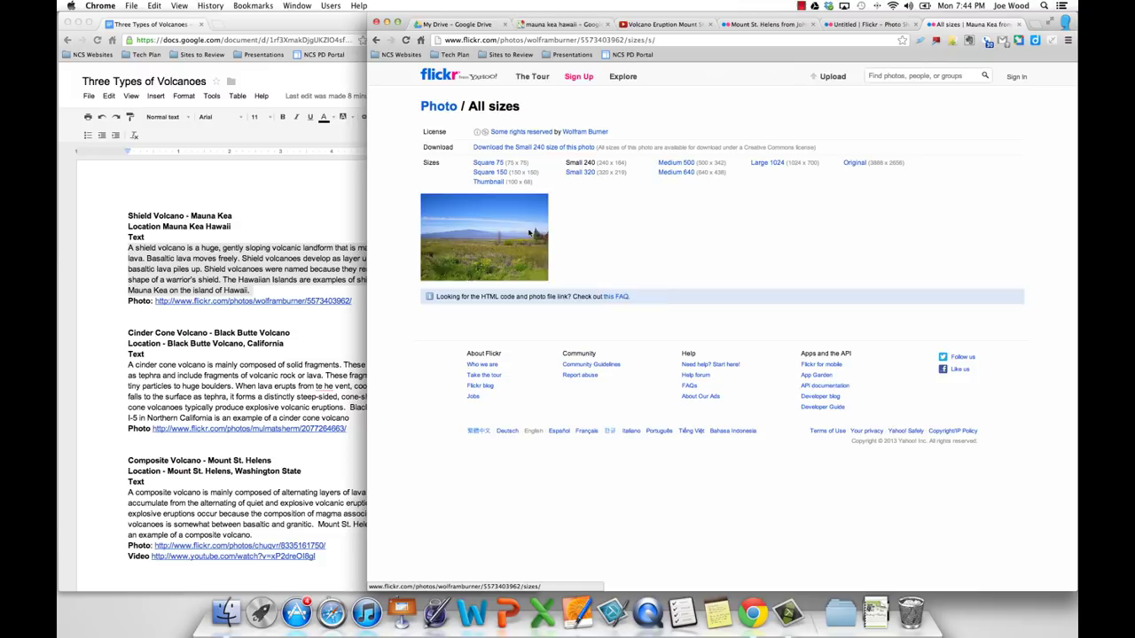
{"action": "right_click", "coordinate": [529, 233]}
{"action": "left_click", "coordinate": [563, 247]}
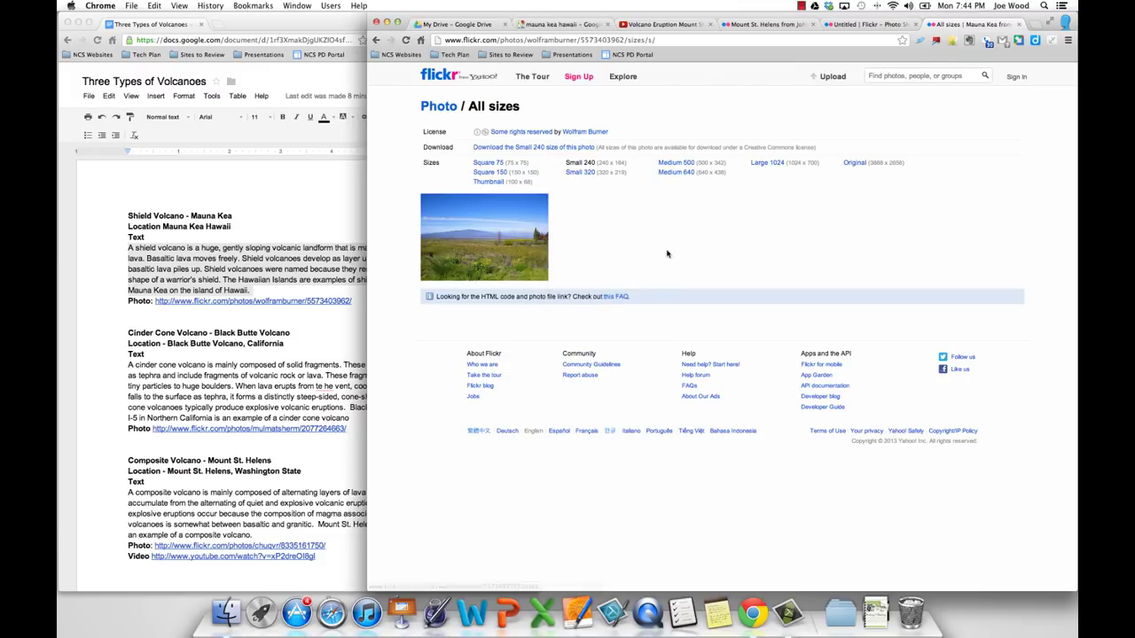
Insert the copied Flickr image URL as a picture above the paragraph in the Mauna Kea placemark's description.
{"action": "left_click", "coordinate": [538, 26]}
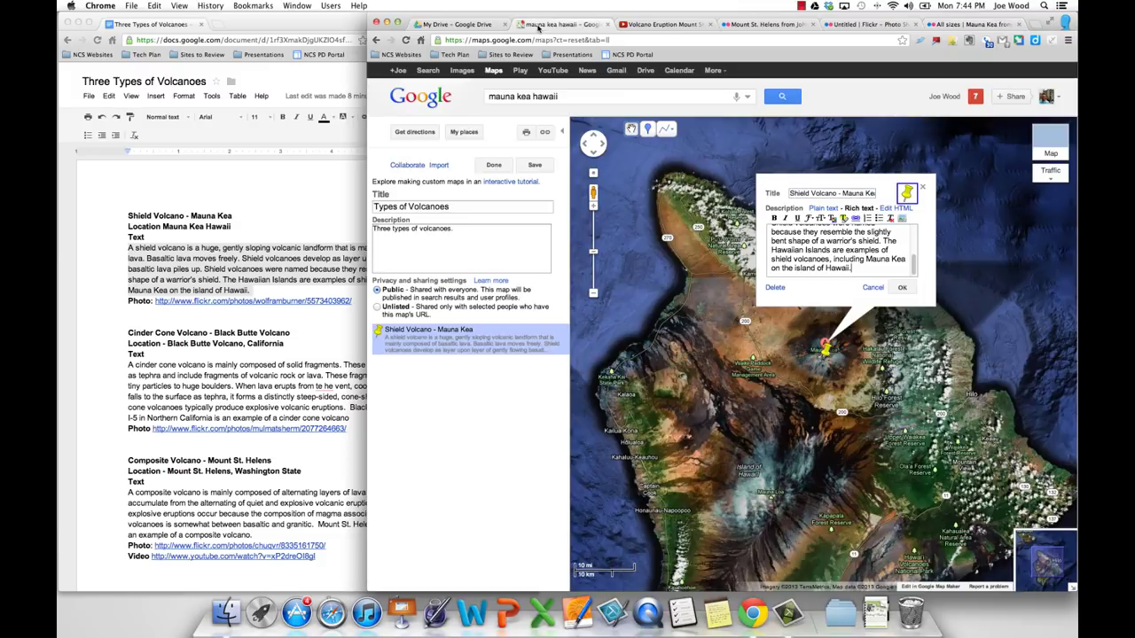
{"action": "scroll", "coordinate": [844, 236], "scroll_direction": "up", "scroll_amount": 5}
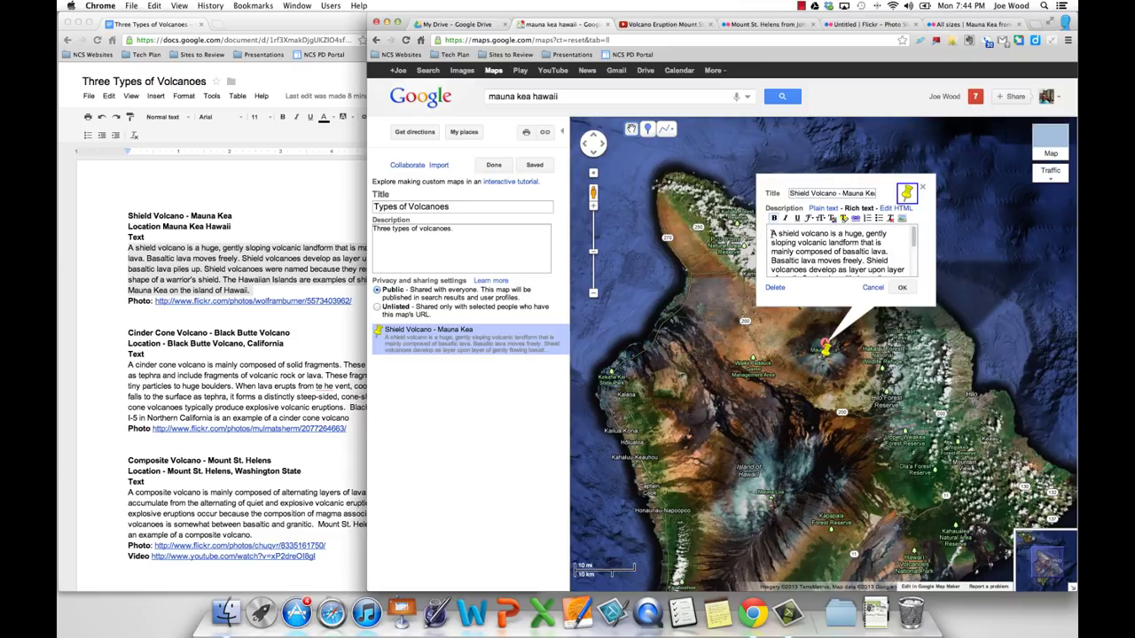
{"action": "key", "text": "Return"}
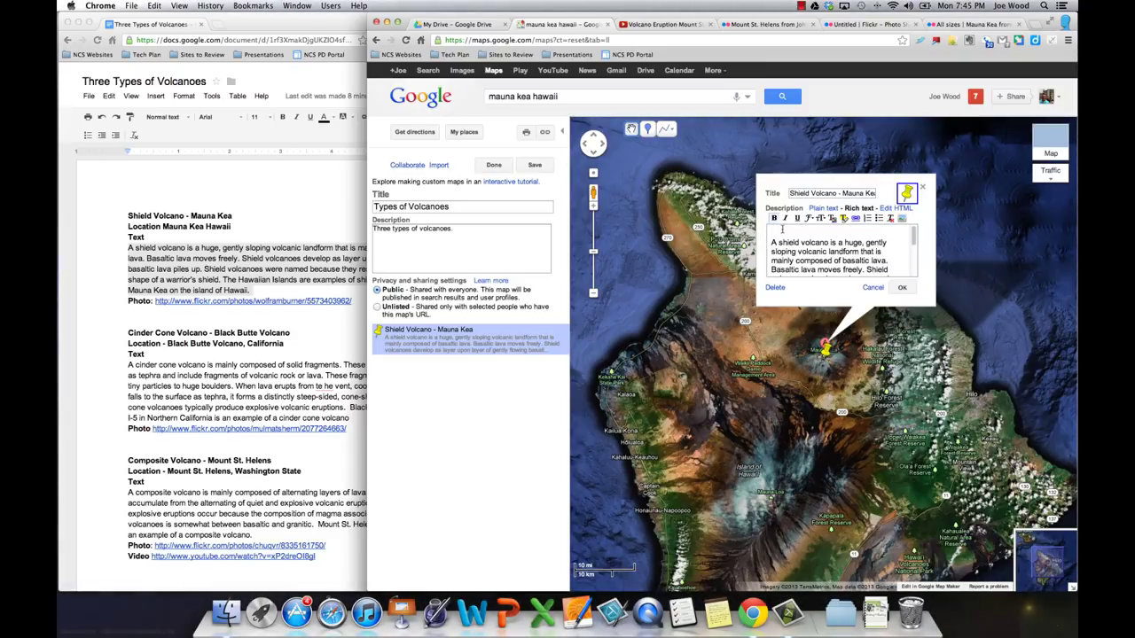
{"action": "left_click", "coordinate": [901, 218]}
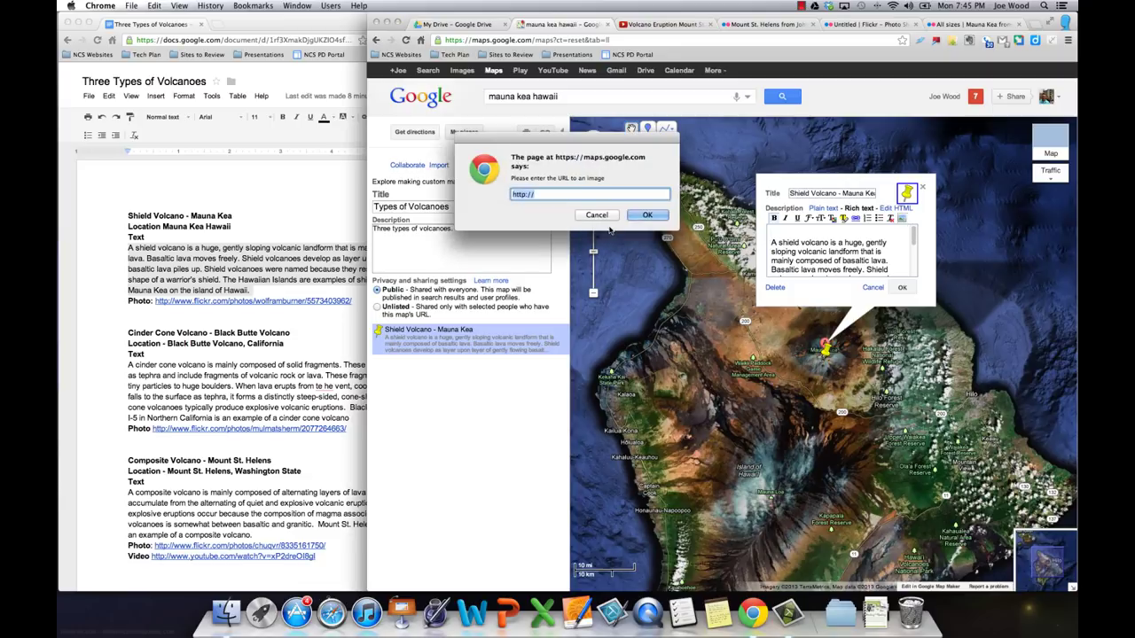
{"action": "key", "text": "super+v"}
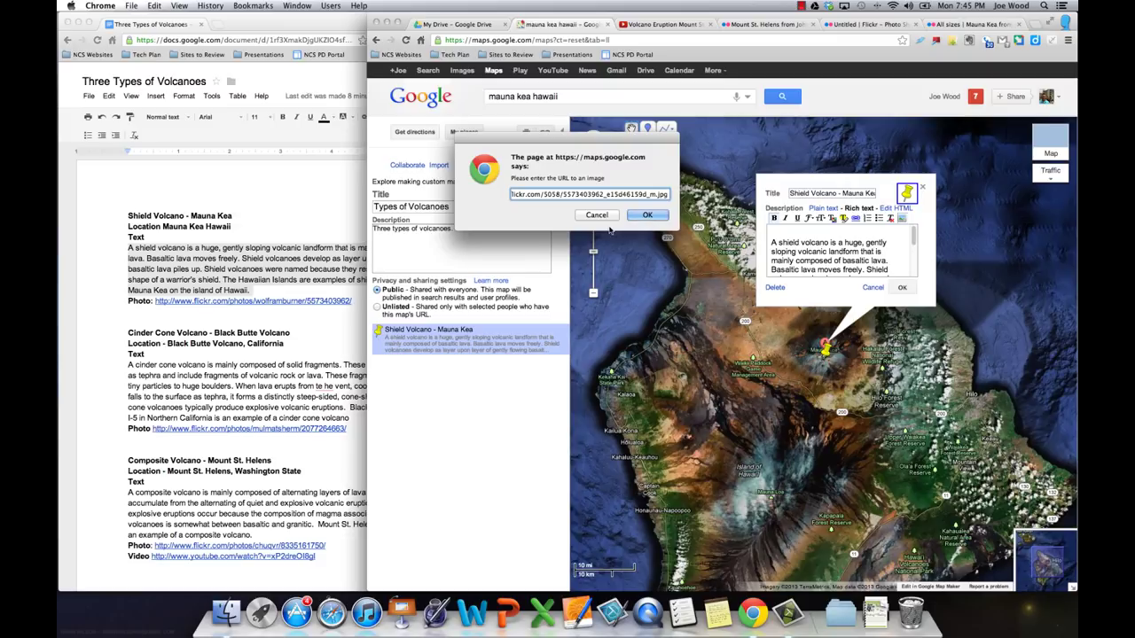
{"action": "left_click", "coordinate": [635, 219]}
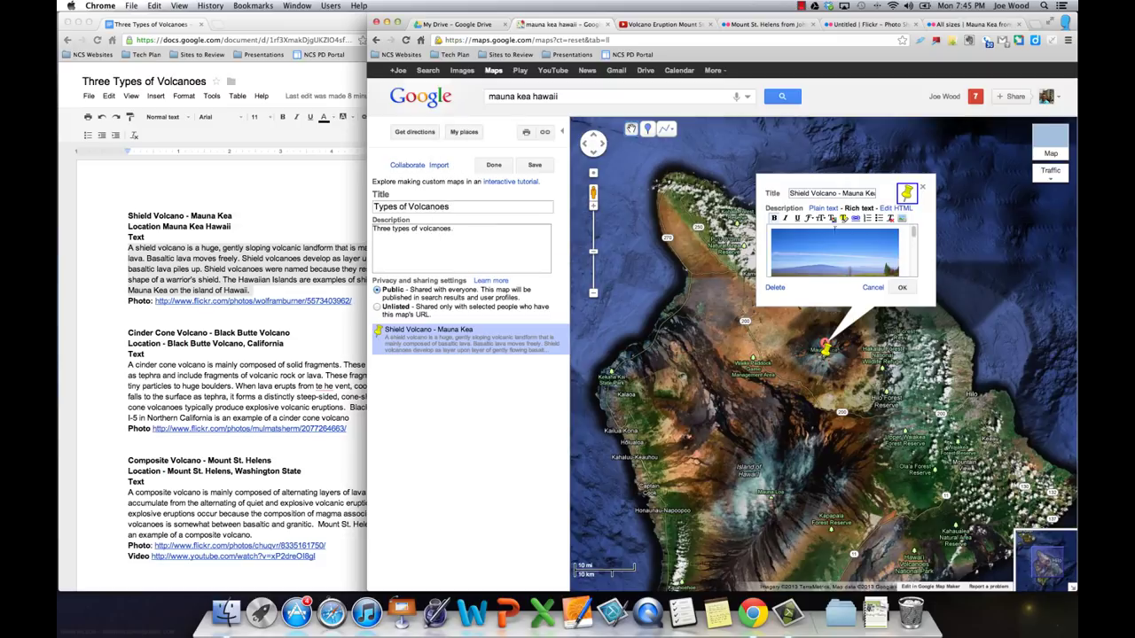
{"action": "left_click_drag", "start_coordinate": [913, 232], "coordinate": [917, 266]}
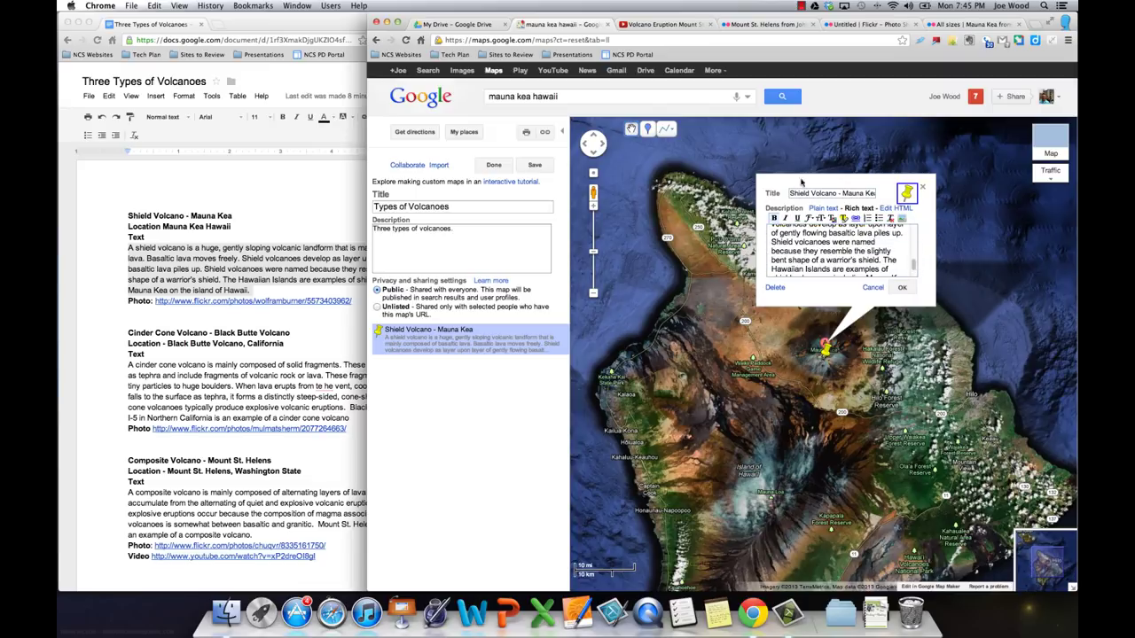
Return to the "Mauna Kea from afield" photo page on Flickr and copy the page's web address.
{"action": "left_click", "coordinate": [947, 25]}
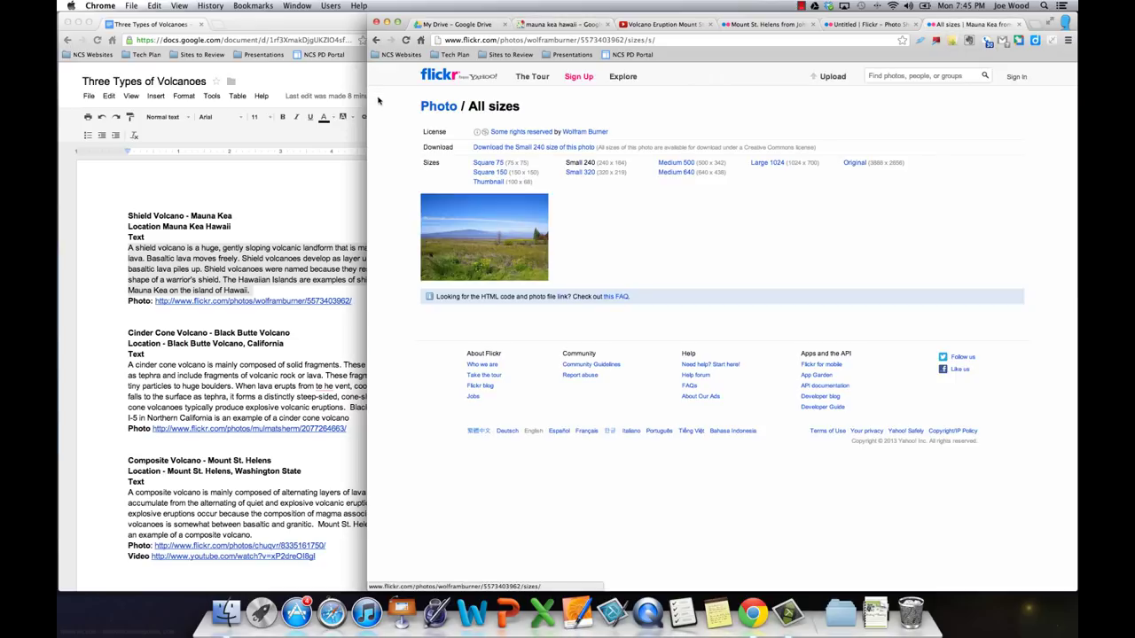
{"action": "left_click", "coordinate": [376, 40]}
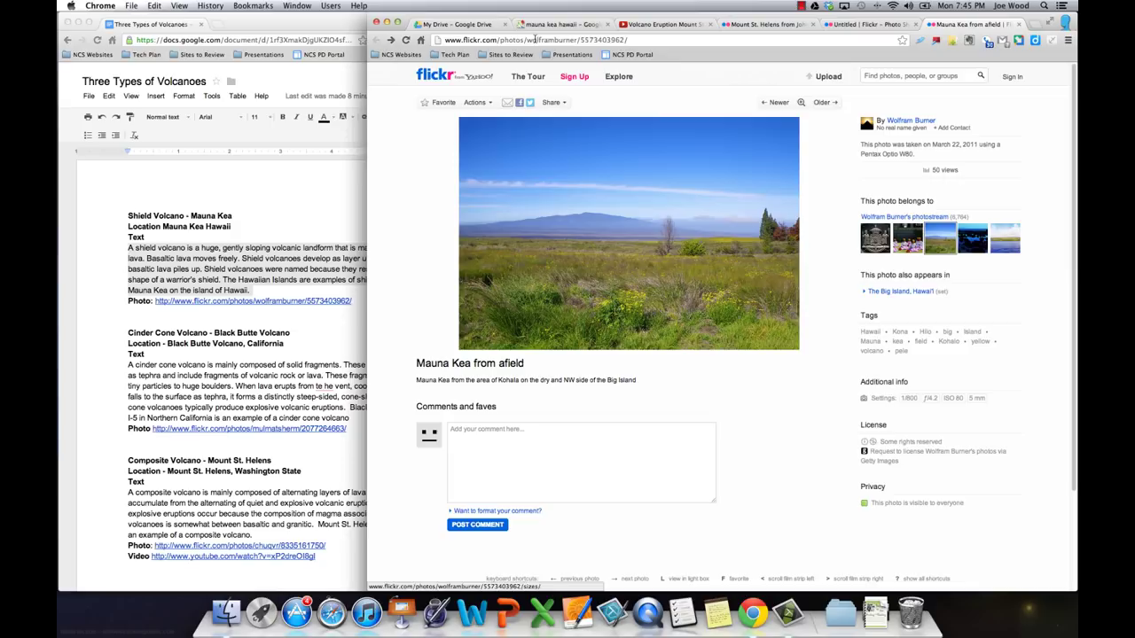
{"action": "left_click", "coordinate": [535, 39]}
{"action": "key", "text": "super+c"}
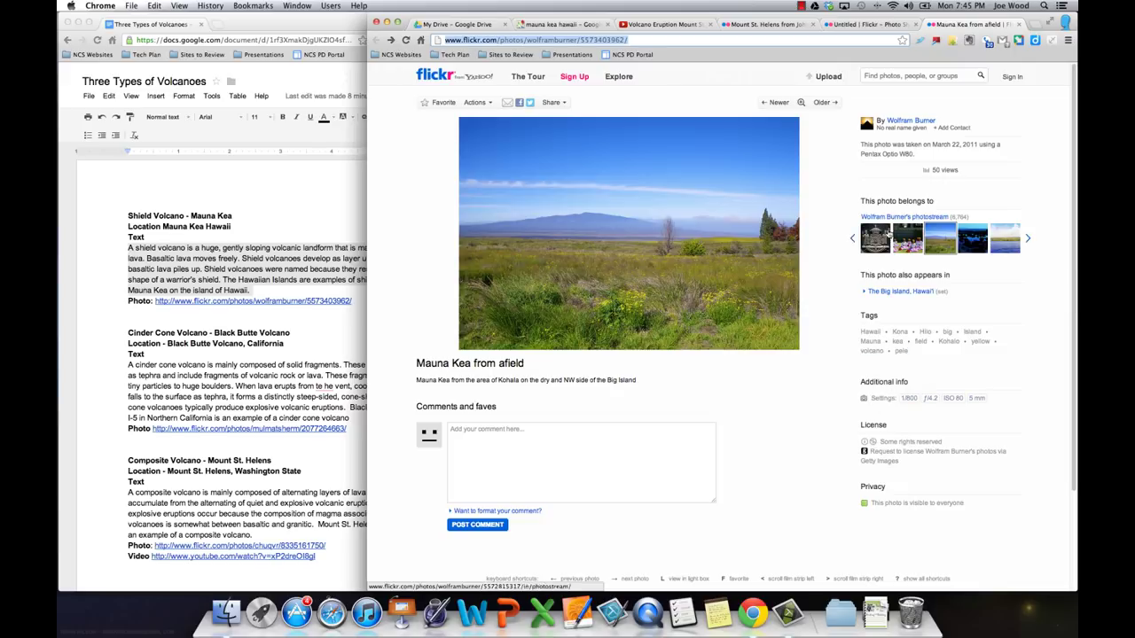
{"action": "left_click_drag", "start_coordinate": [876, 128], "coordinate": [930, 128]}
{"action": "left_click", "coordinate": [933, 129]}
Below the placemark's paragraph, add the credit line "Photo: Mauna Kea from Afield by", the photographer's name and "on Flickr".
{"action": "left_click", "coordinate": [567, 24]}
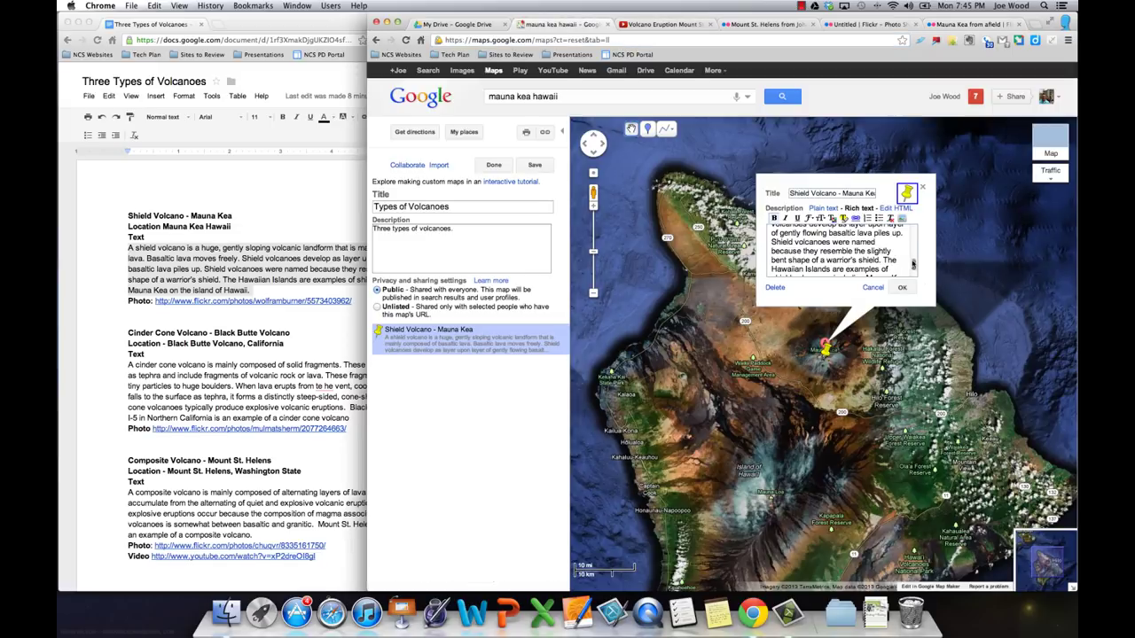
{"action": "scroll", "coordinate": [913, 266], "scroll_direction": "down", "scroll_amount": 2}
{"action": "key", "text": "Return"}
{"action": "key", "text": "Return"}
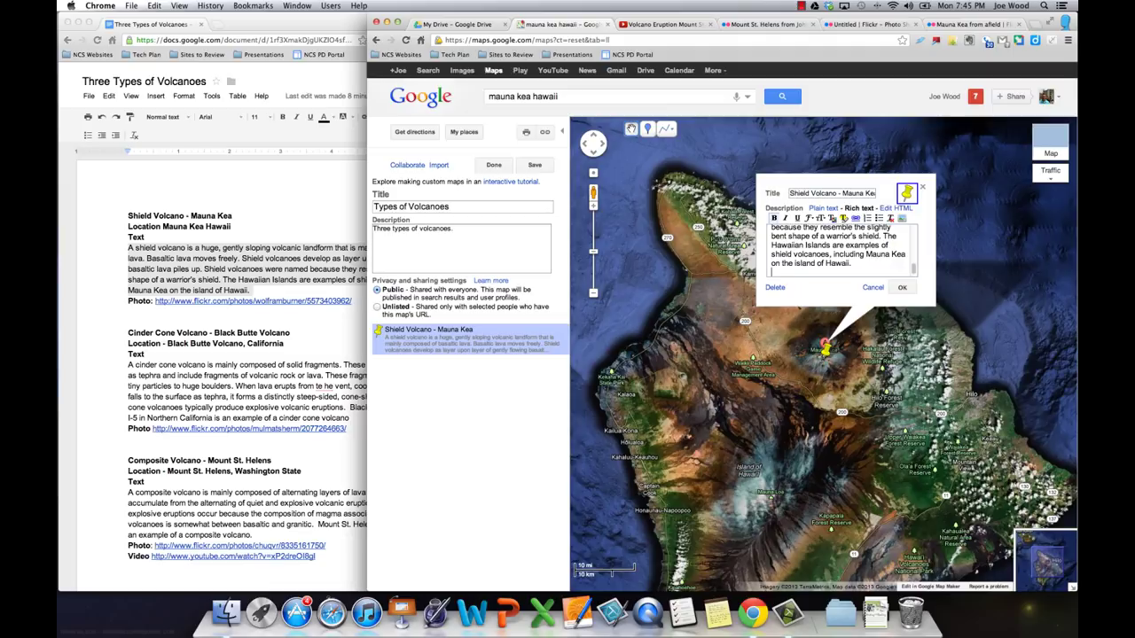
{"action": "type", "text": "Mau"}
{"action": "key", "text": "BackSpace"}
{"action": "key", "text": "BackSpace"}
{"action": "key", "text": "BackSpace"}
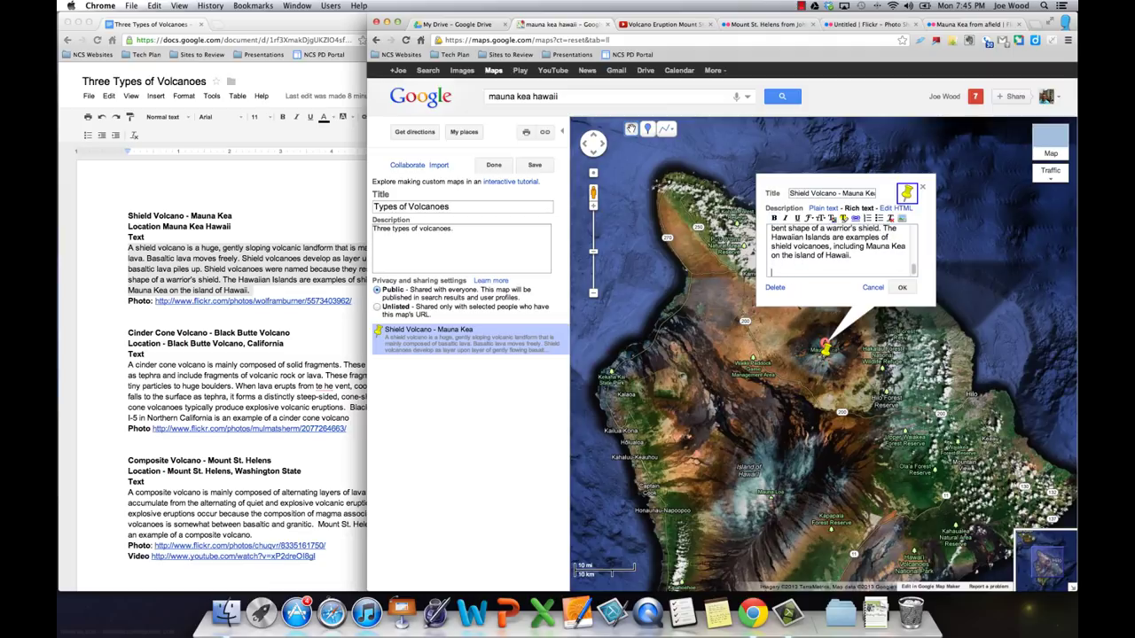
{"action": "key", "text": "Return"}
{"action": "key", "text": "Return"}
{"action": "type", "text": "P"}
{"action": "type", "text": "htoot"}
{"action": "type", "text": "om A"}
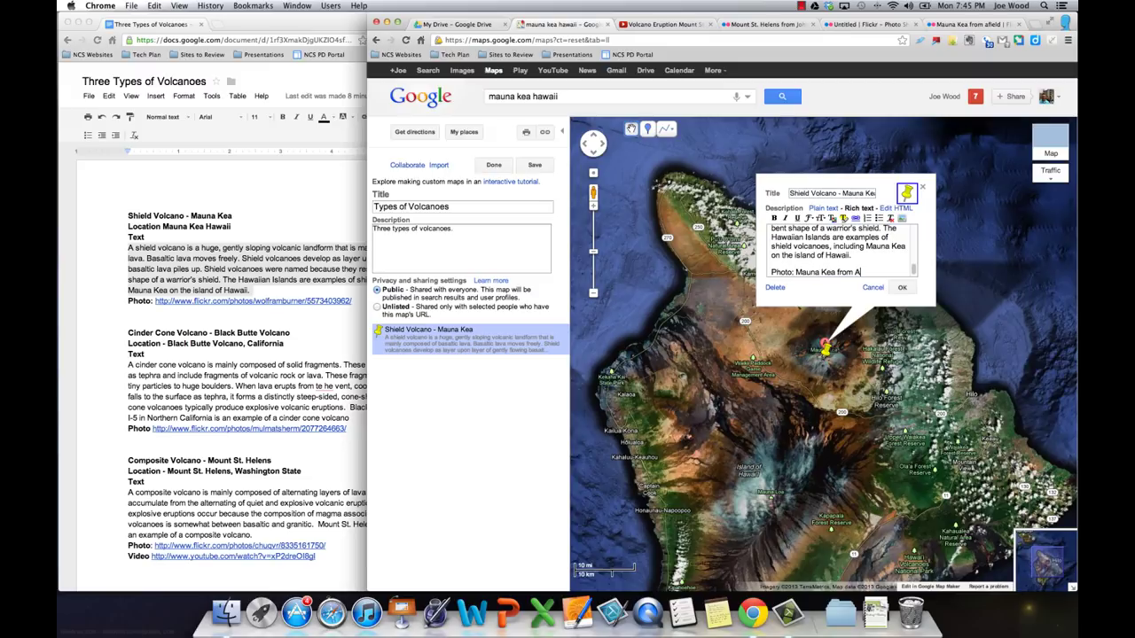
{"action": "type", "text": "filed "}
{"action": "type", "text": "by Wol"}
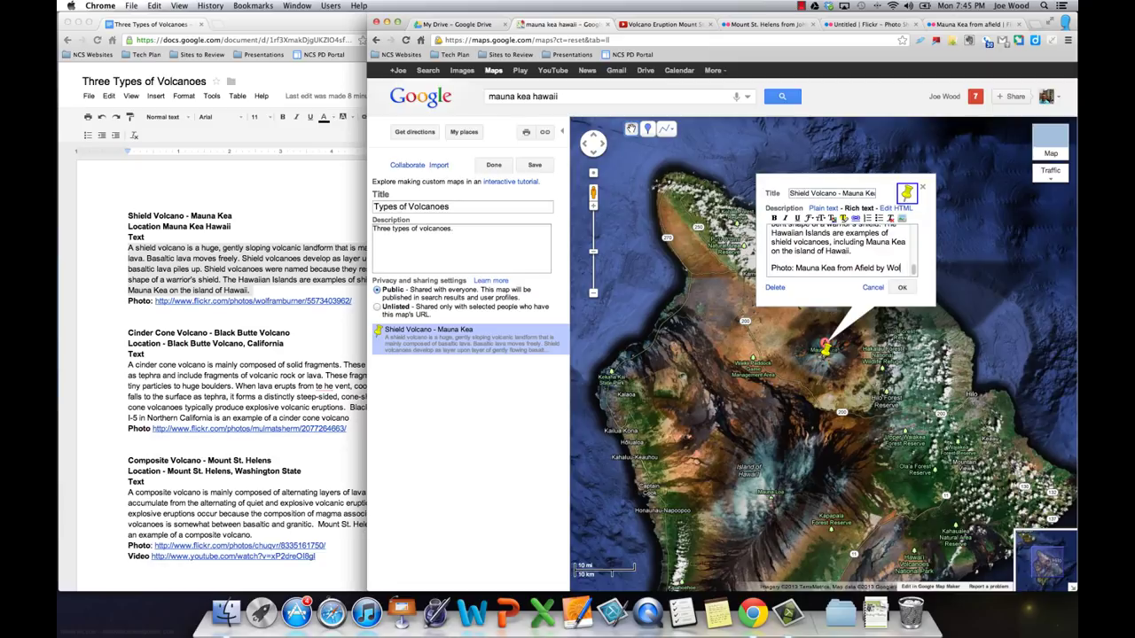
{"action": "type", "text": "fram Burner on Flickr"}
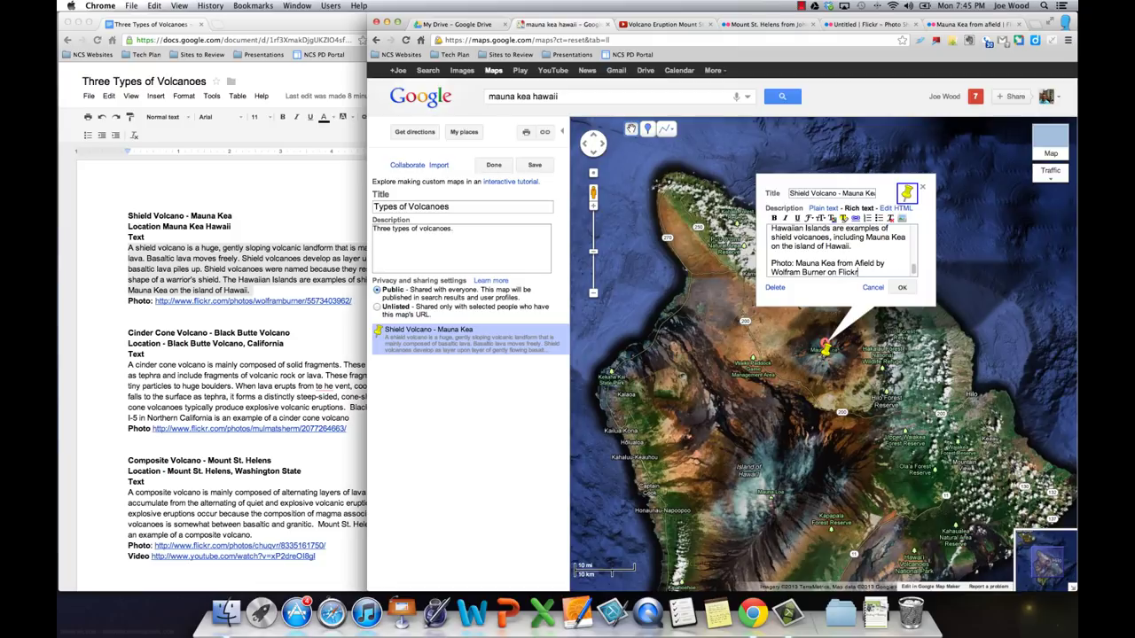
Link the photo credit line to the copied Flickr page address and set its text size to Small.
{"action": "left_click_drag", "start_coordinate": [858, 272], "coordinate": [777, 263]}
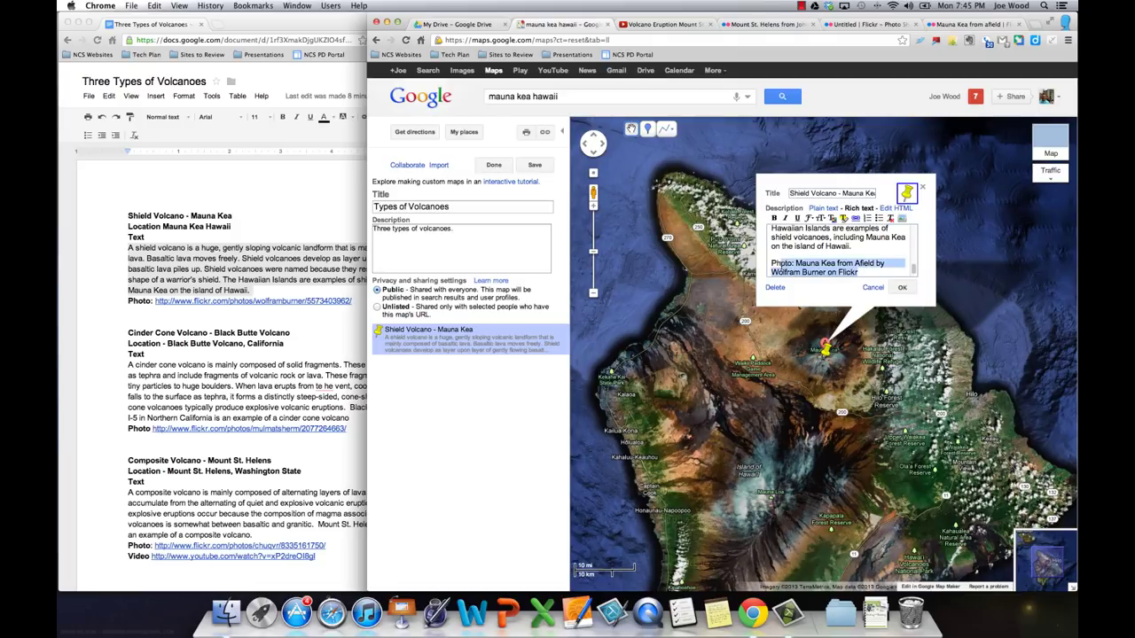
{"action": "left_click", "coordinate": [855, 219]}
{"action": "key", "text": "super+v"}
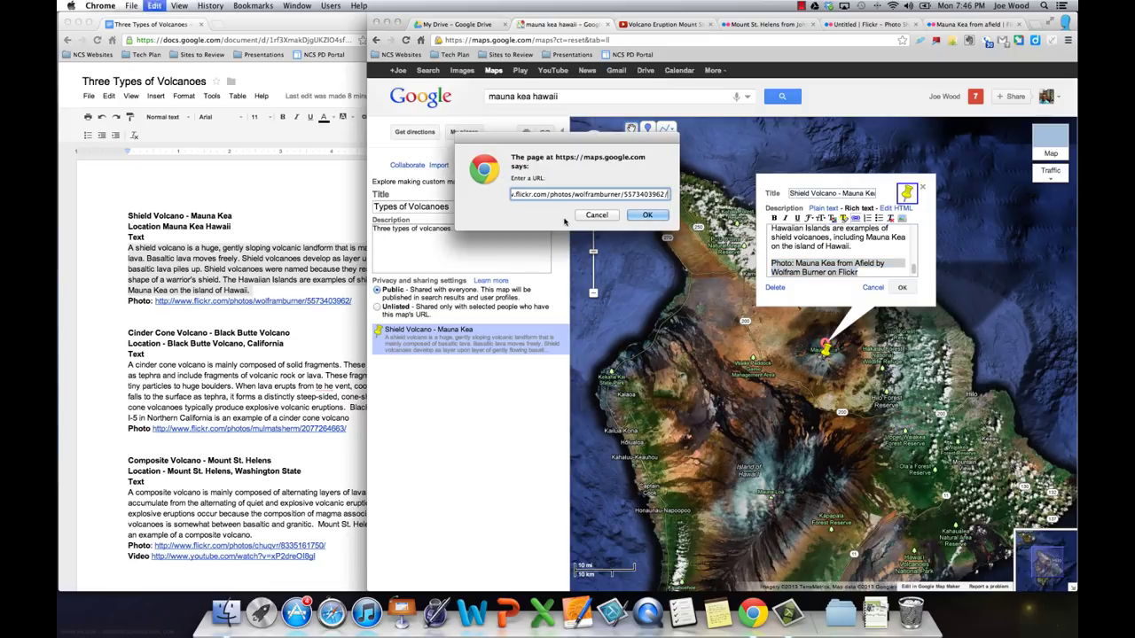
{"action": "left_click", "coordinate": [644, 216]}
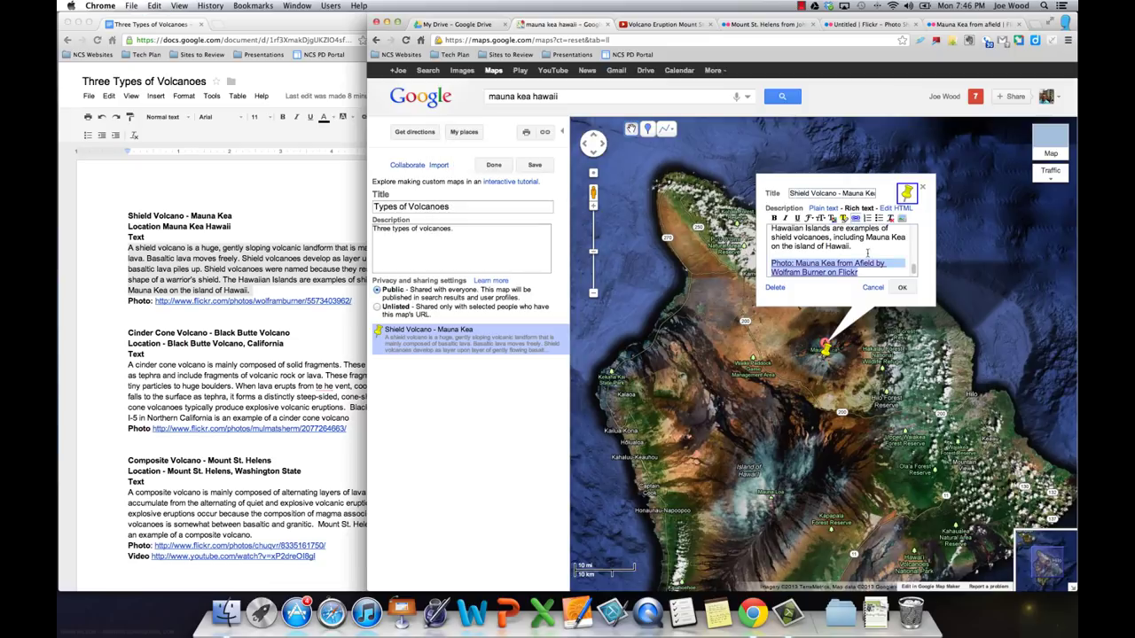
{"action": "left_click", "coordinate": [829, 217]}
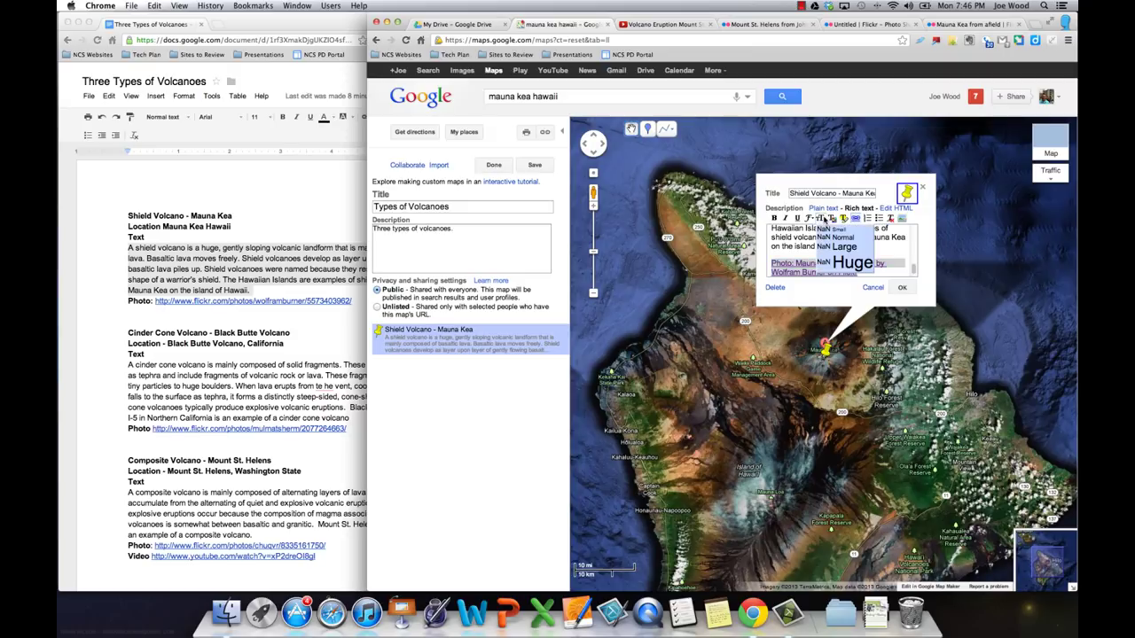
{"action": "left_click", "coordinate": [833, 230]}
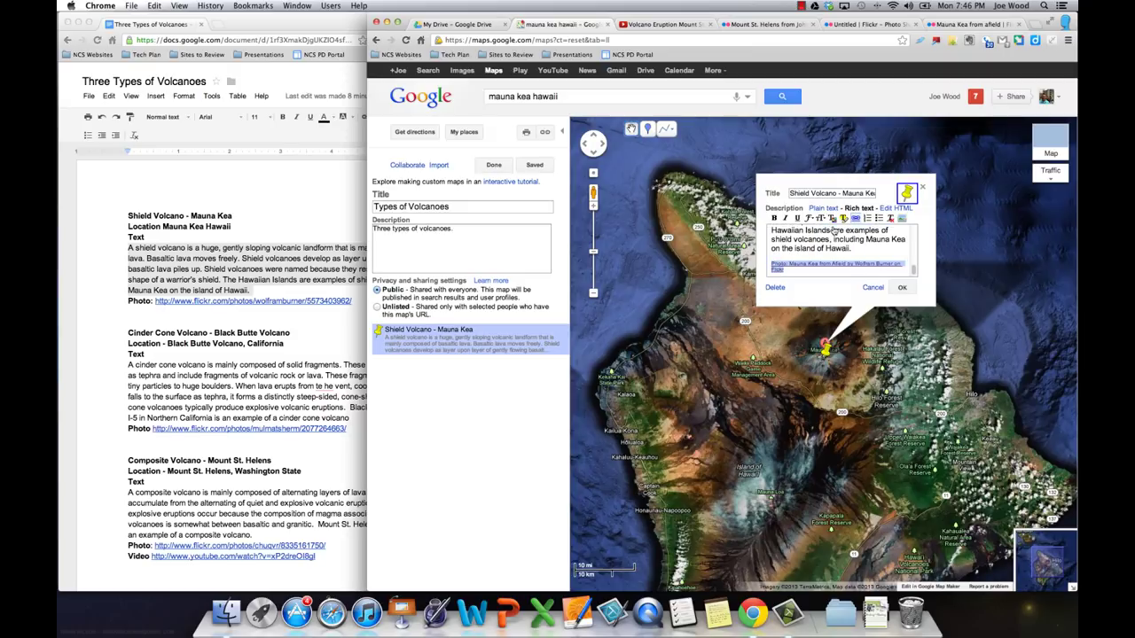
Save the placemark and the map, and review the finished Mauna Kea placemark on the map.
{"action": "left_click", "coordinate": [900, 288]}
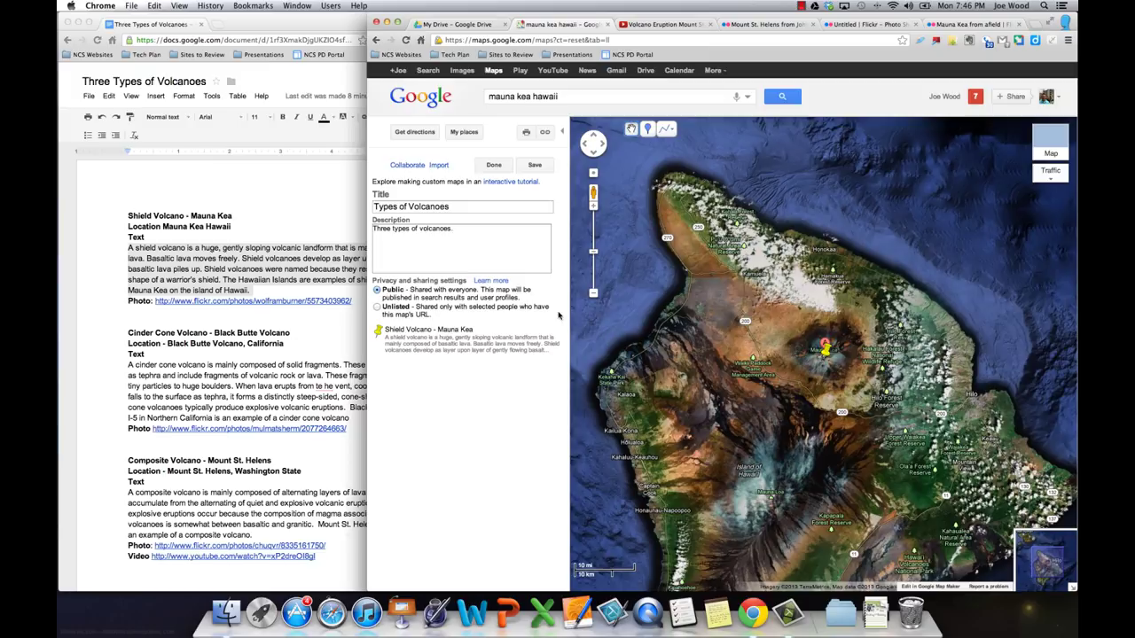
{"action": "left_click", "coordinate": [532, 166]}
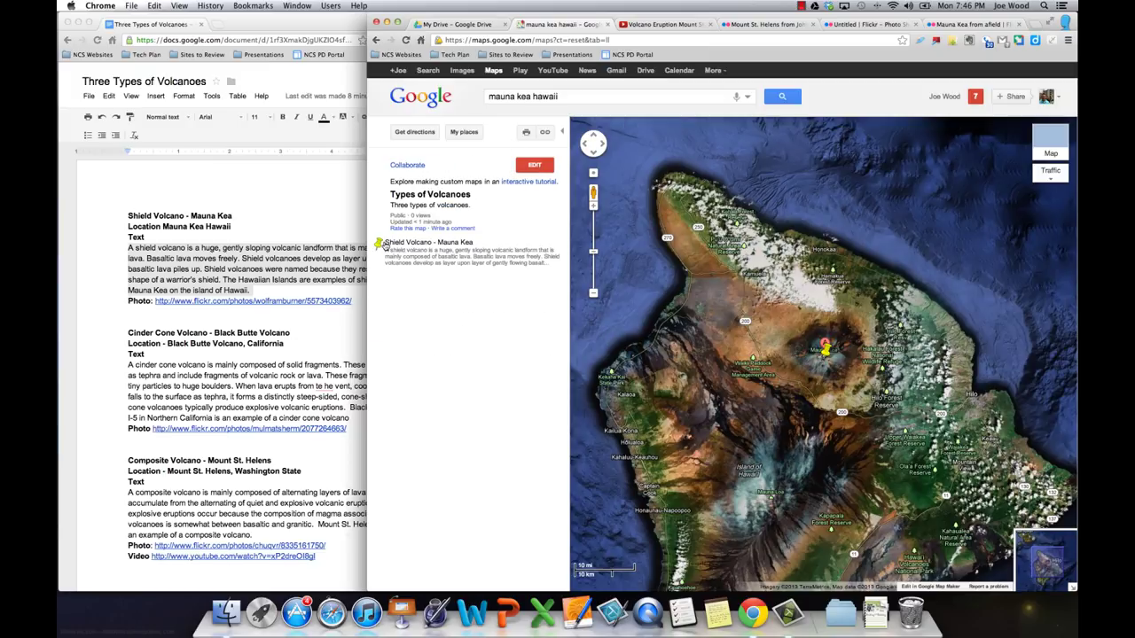
{"action": "left_click", "coordinate": [384, 245]}
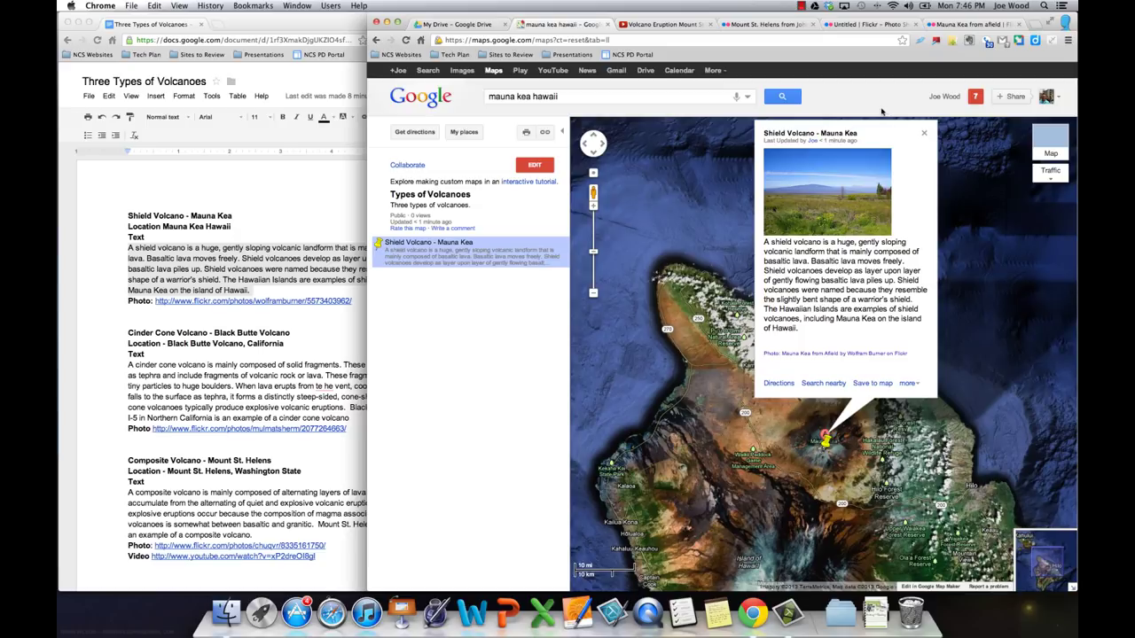
{"action": "left_click", "coordinate": [924, 134]}
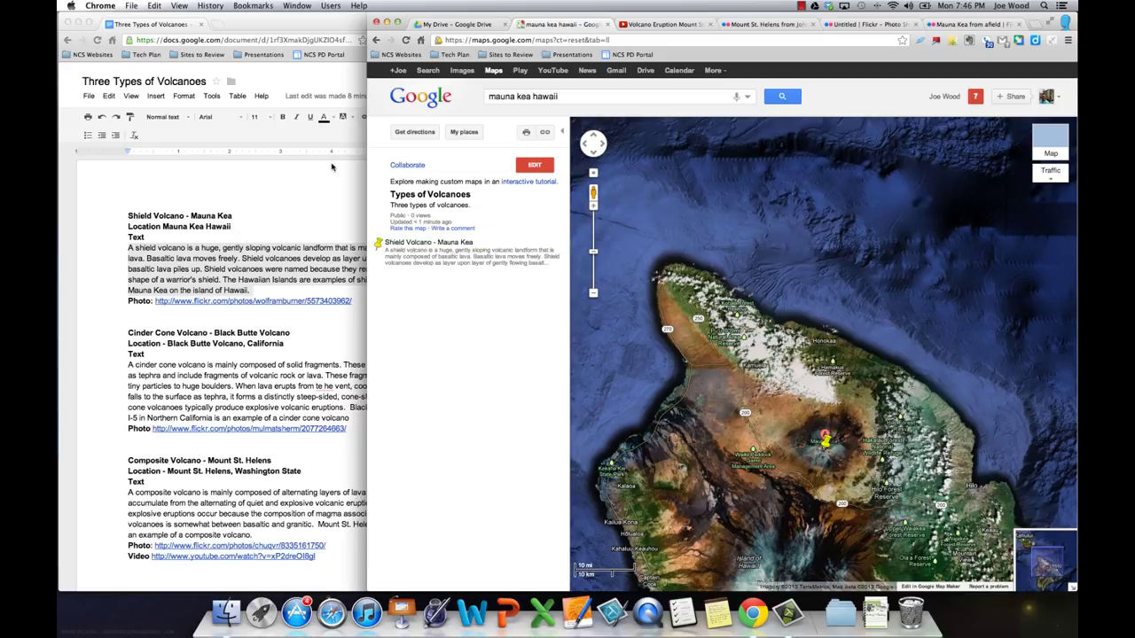
Search the map for "black butte volcano california" and look through the results for the volcano.
{"action": "left_click", "coordinate": [303, 239]}
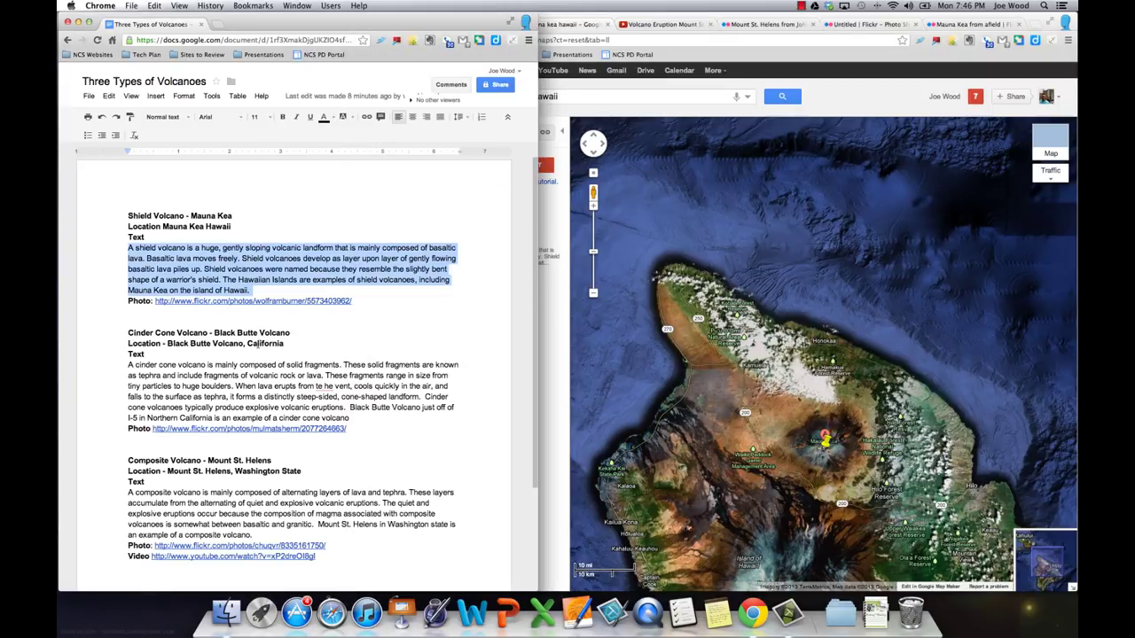
{"action": "left_click", "coordinate": [654, 95]}
{"action": "left_click", "coordinate": [648, 98]}
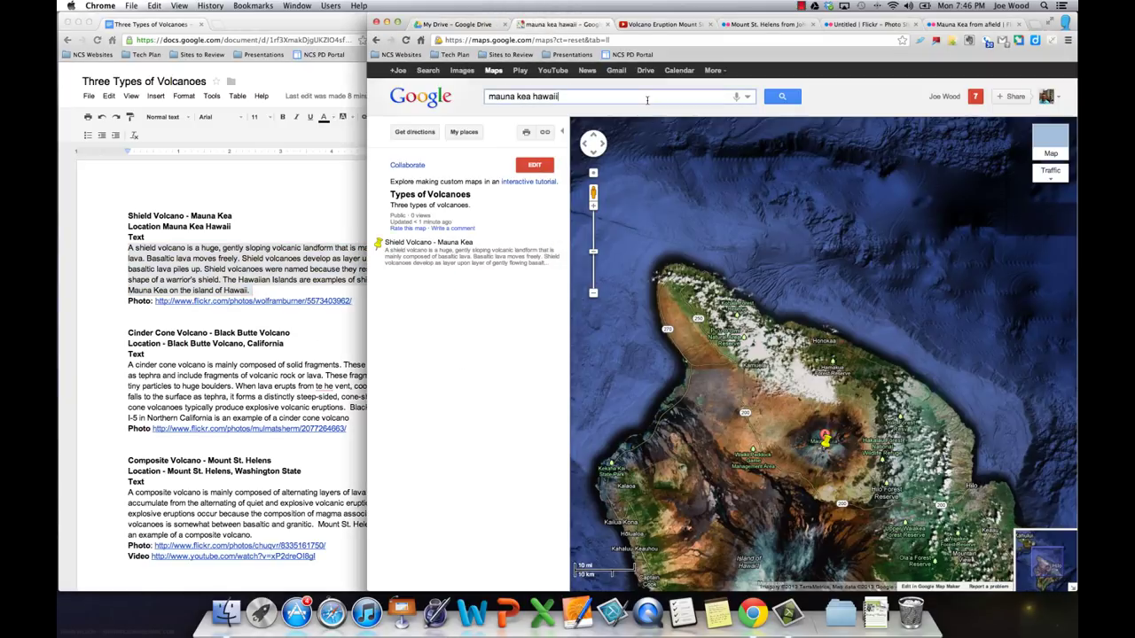
{"action": "type", "text": "black "}
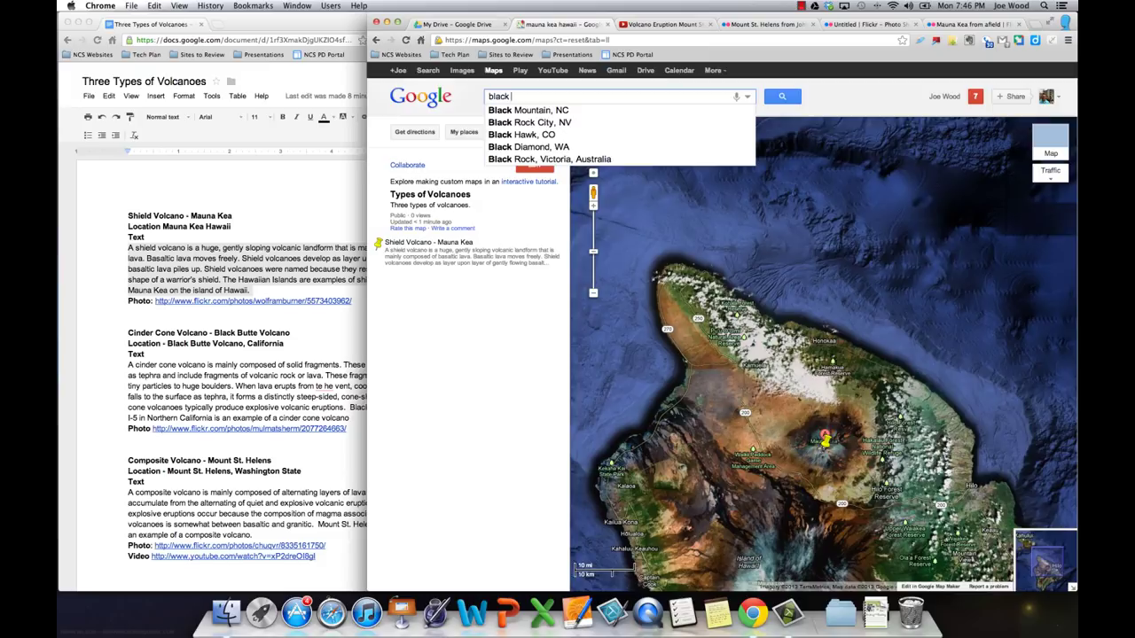
{"action": "type", "text": "butte volcano"}
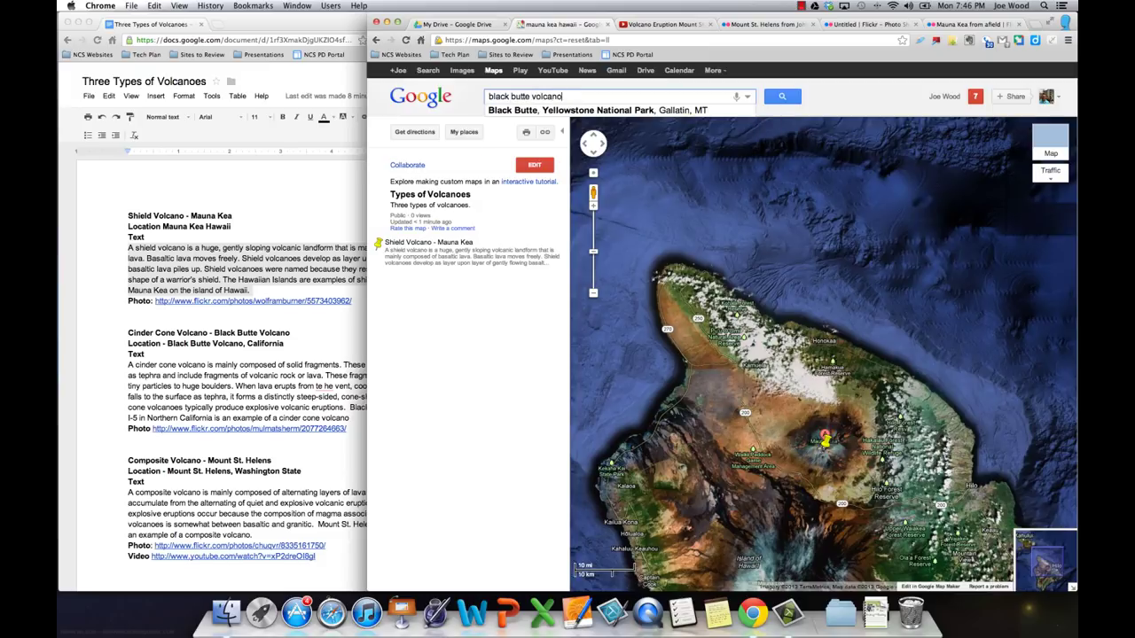
{"action": "type", "text": " cali"}
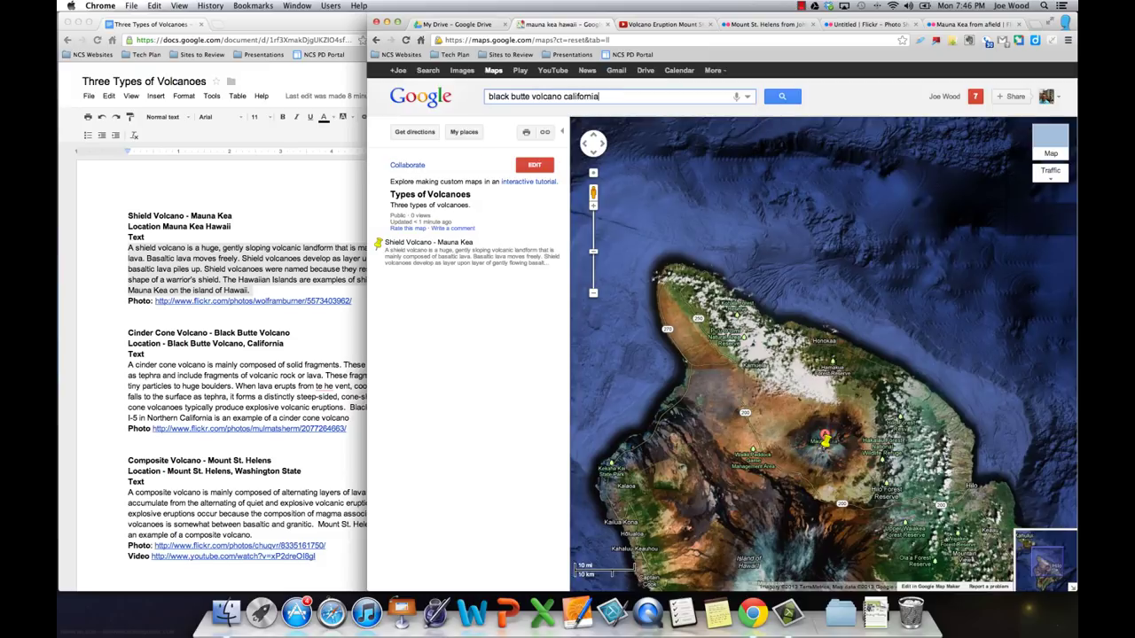
{"action": "type", "text": "fornia"}
{"action": "key", "text": "Return"}
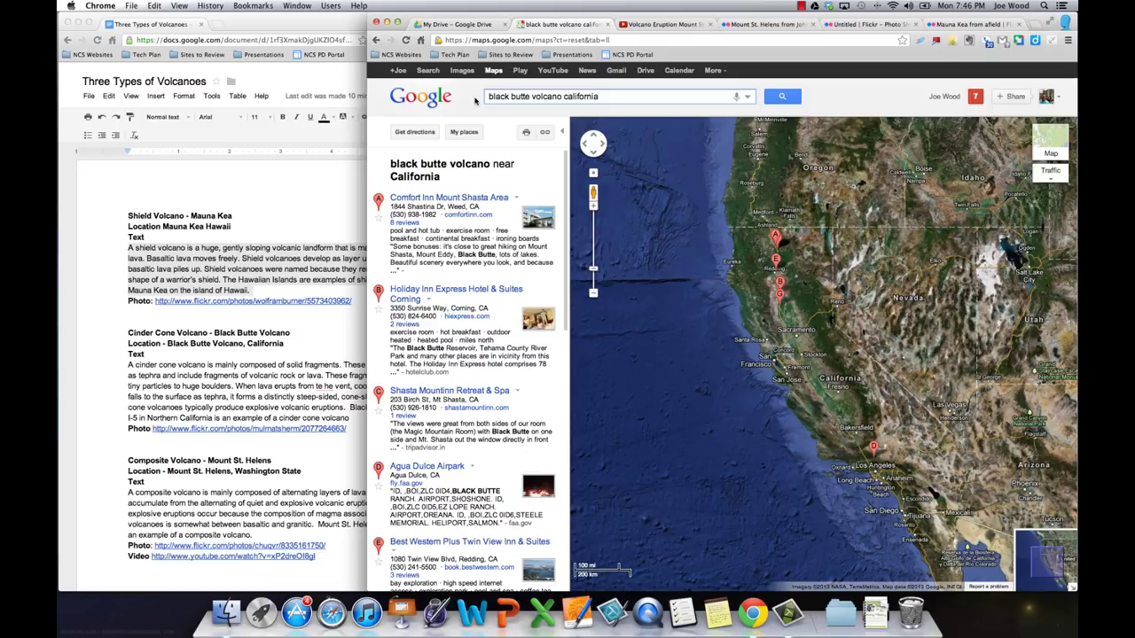
{"action": "scroll", "coordinate": [519, 356], "scroll_direction": "down", "scroll_amount": 6}
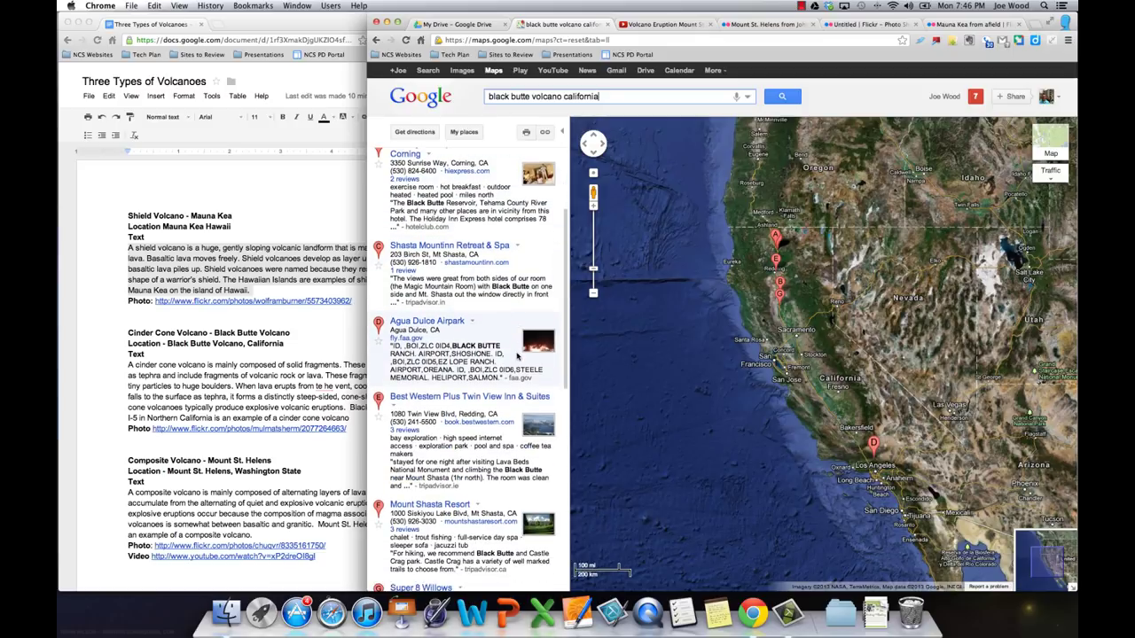
{"action": "scroll", "coordinate": [517, 356], "scroll_direction": "up", "scroll_amount": 7}
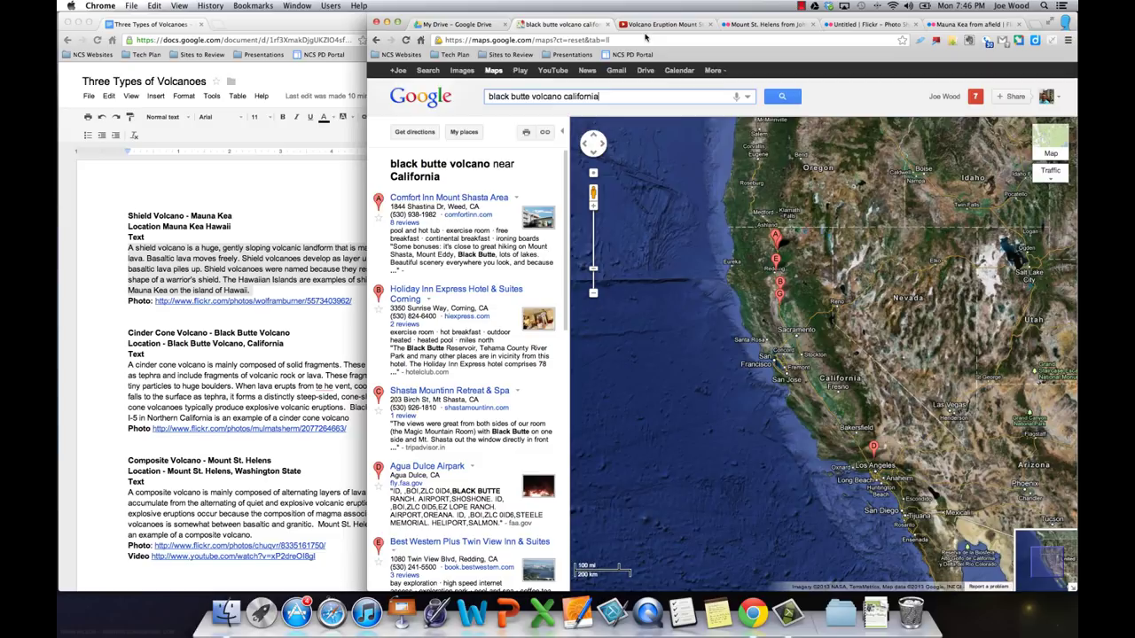
Search the web with Google for "black butte volcano california" in a new browser tab.
{"action": "key", "text": "super+t"}
{"action": "type", "text": "www.goo"}
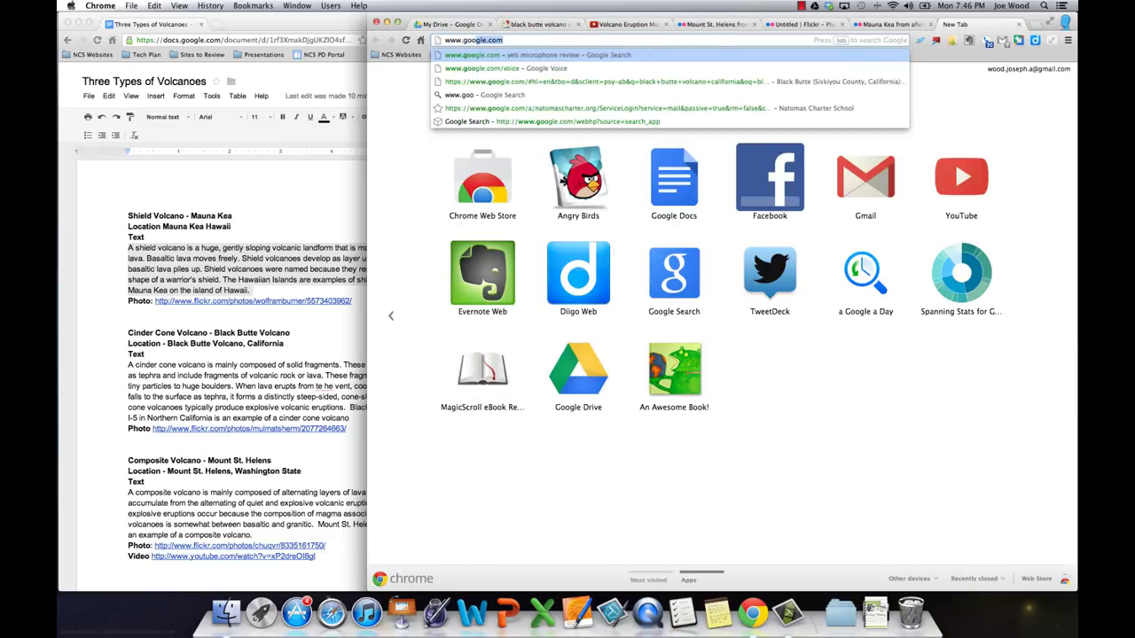
{"action": "key", "text": "Return"}
{"action": "type", "text": "b"}
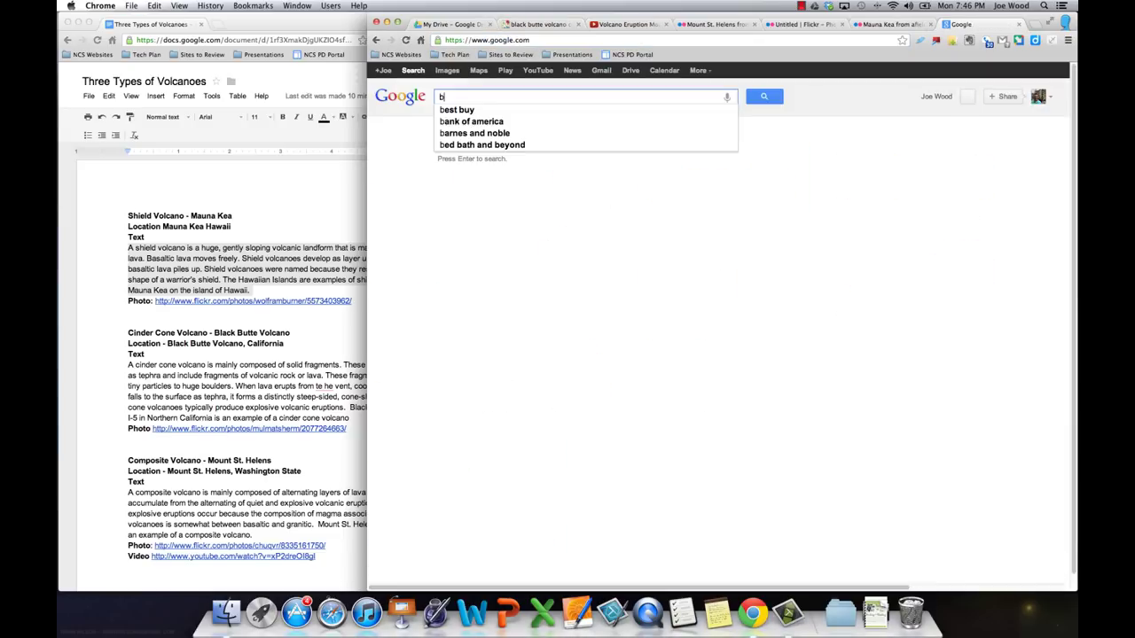
{"action": "type", "text": "lack butte"}
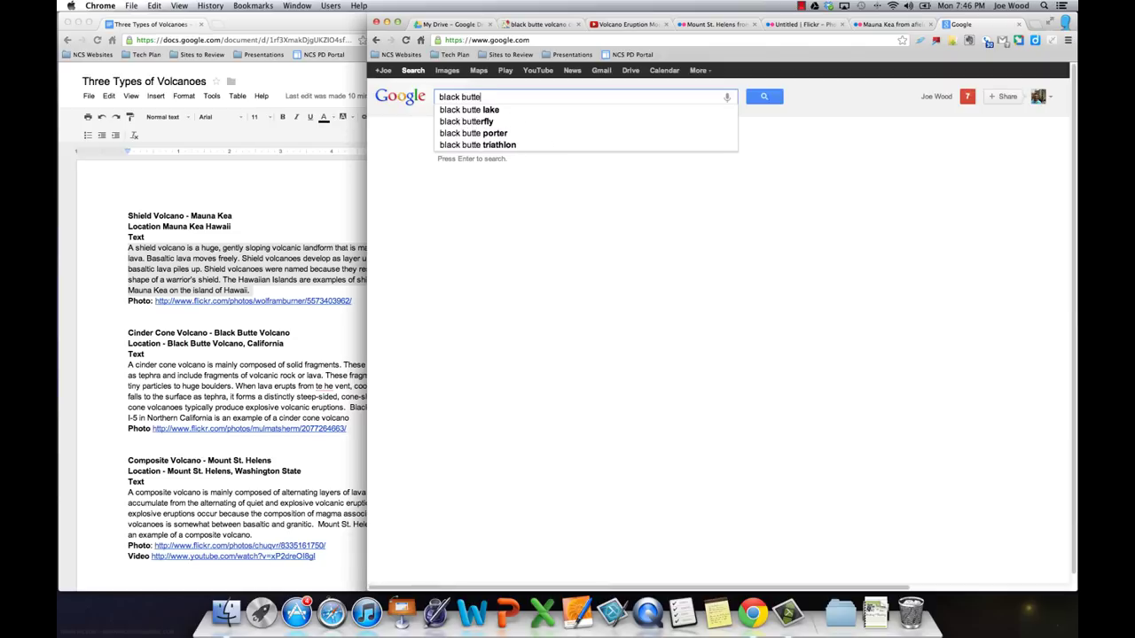
{"action": "type", "text": " volcano cal"}
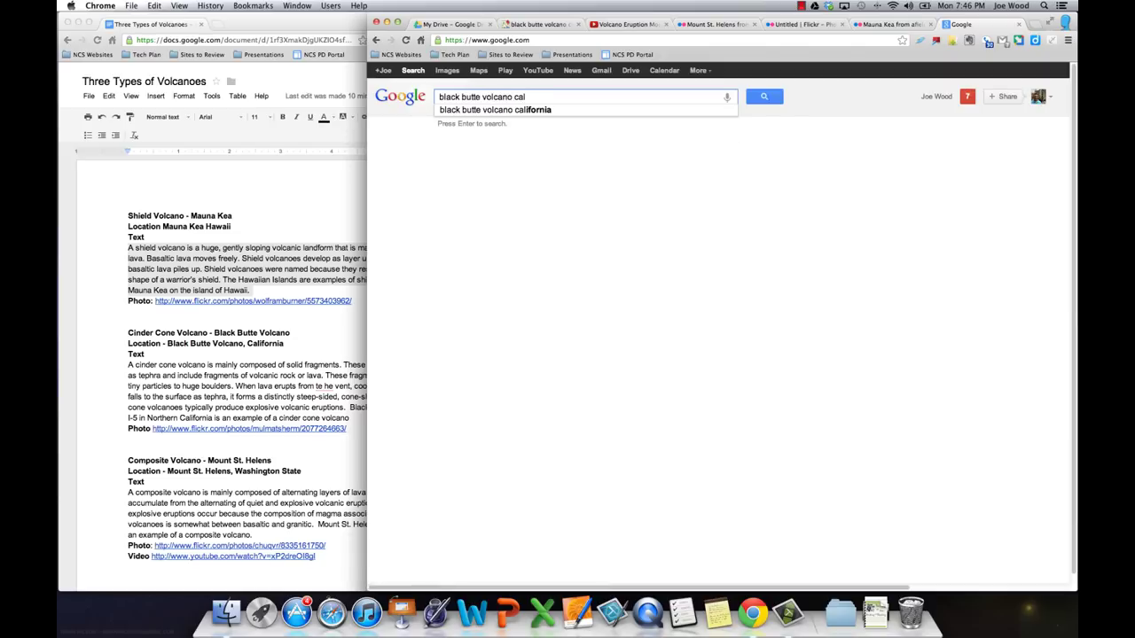
{"action": "key", "text": "Down"}
{"action": "key", "text": "Return"}
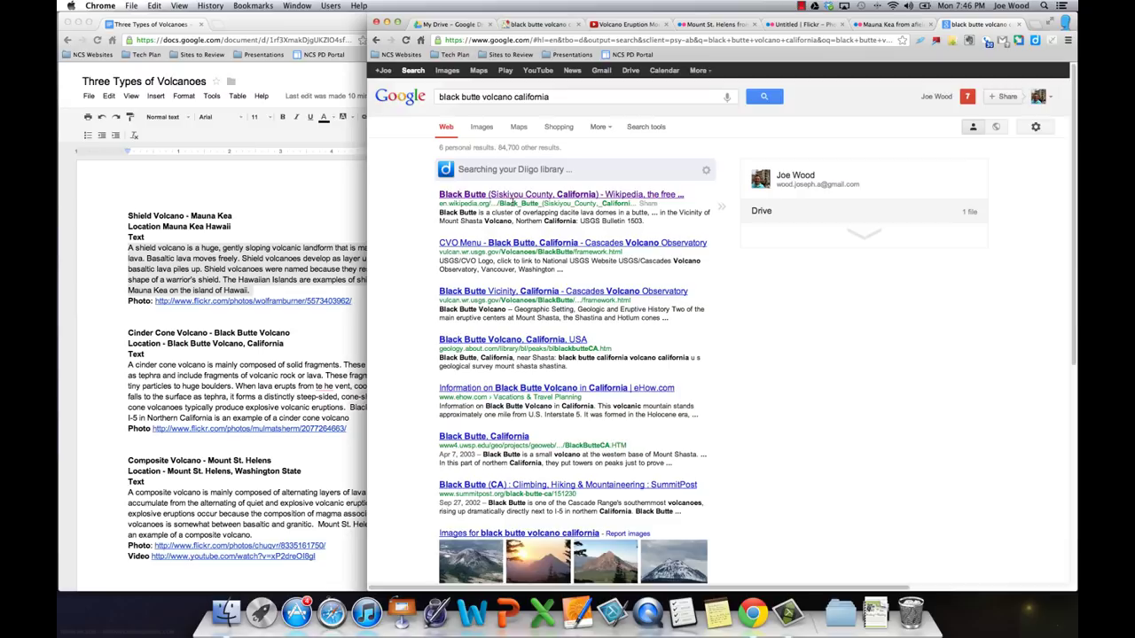
Open the Wikipedia article on Black Butte (Siskiyou County, California), follow its coordinates link and copy the degree-minute-second WGS84 coordinates.
{"action": "left_click", "coordinate": [507, 194]}
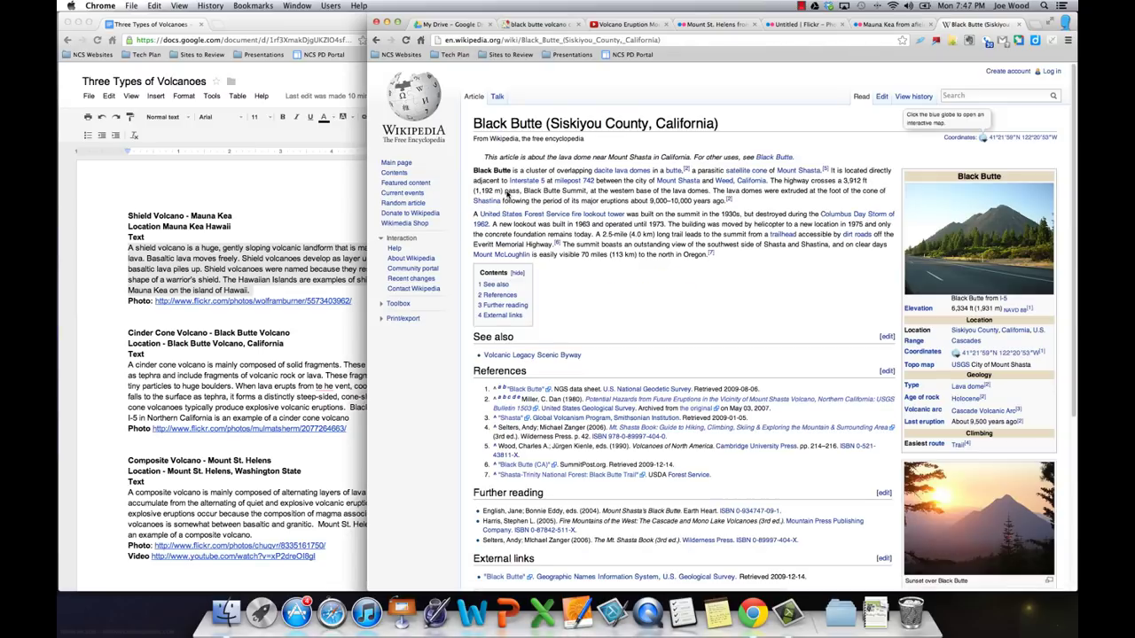
{"action": "left_click", "coordinate": [986, 355]}
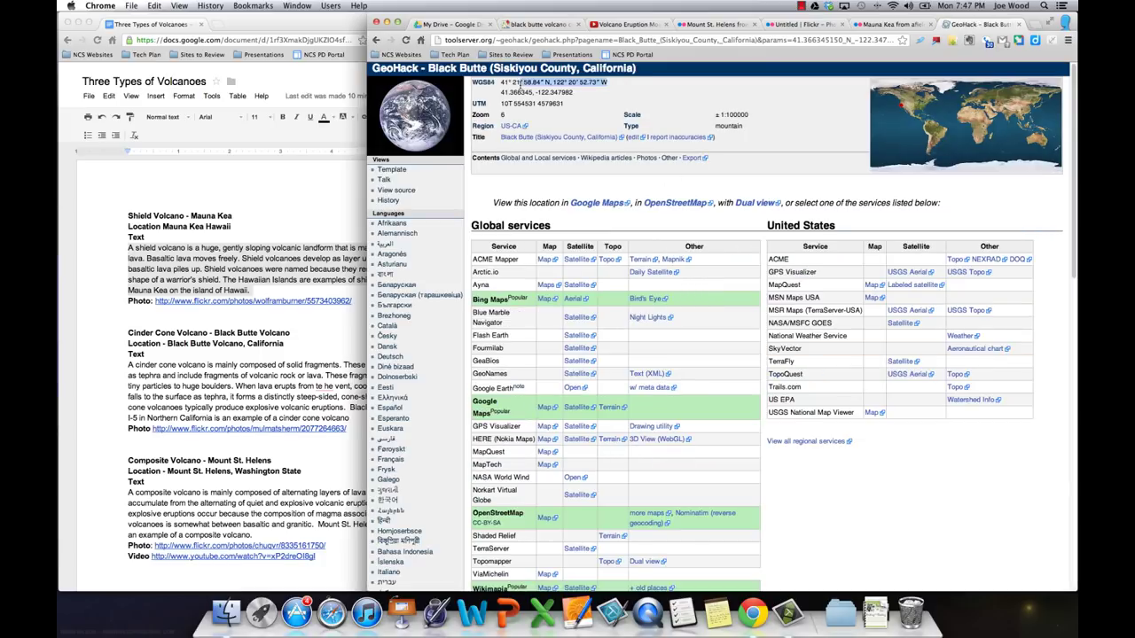
{"action": "left_click_drag", "start_coordinate": [606, 84], "coordinate": [502, 81]}
{"action": "key", "text": "super+c"}
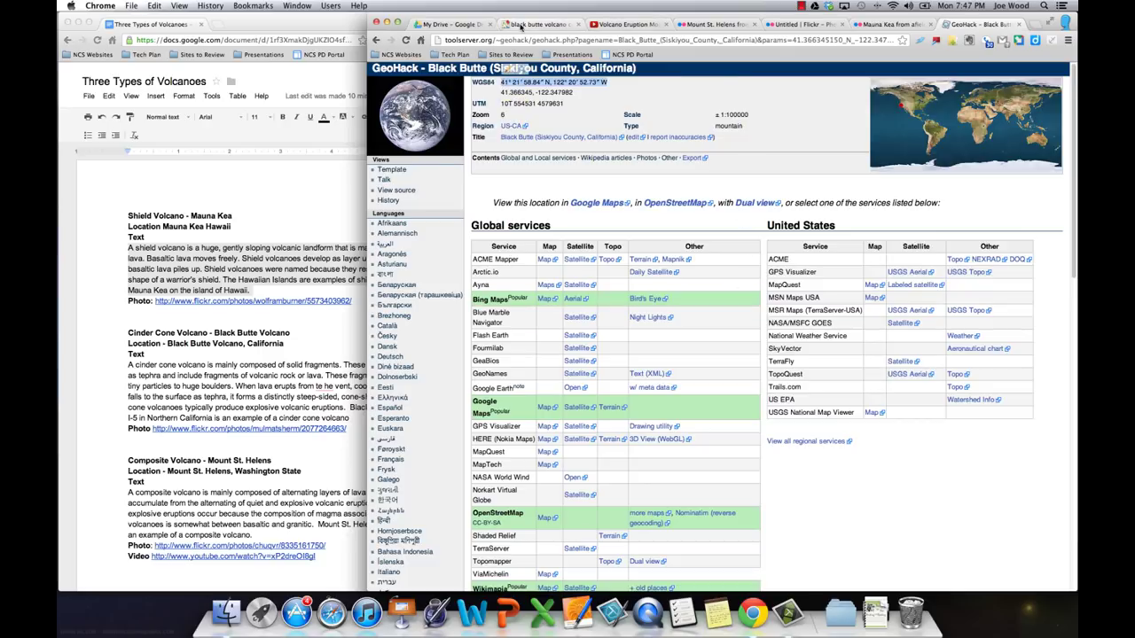
Search Google Maps for the copied coordinates 41° 21' 58.84" N, 122° 20' 52.73" W.
{"action": "left_click", "coordinate": [528, 24]}
{"action": "triple_click", "coordinate": [576, 96]}
{"action": "key", "text": "super+v"}
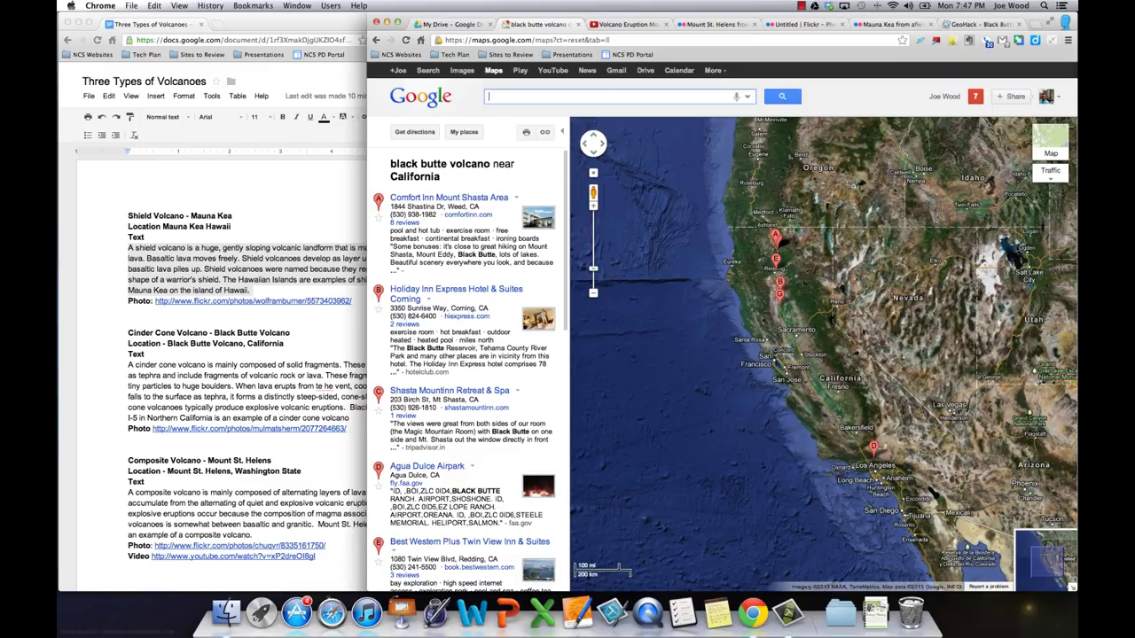
{"action": "key", "text": "Return"}
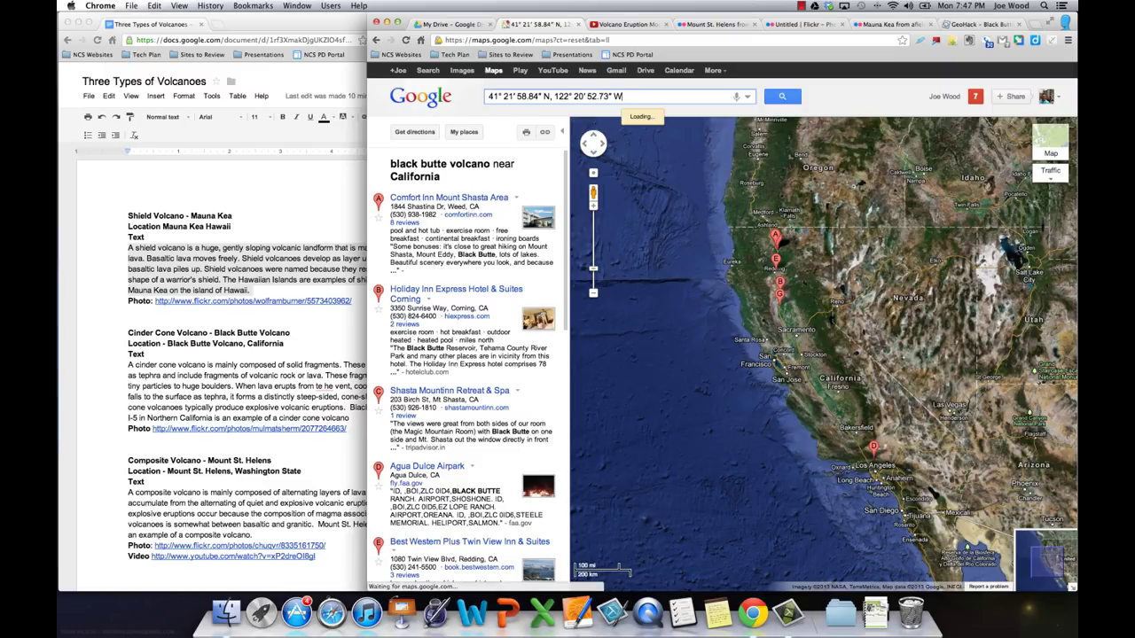
Open the saved "Types of Volcanoes" map for editing and place a new placemark near the summit of Black Butte.
{"action": "left_click", "coordinate": [460, 134]}
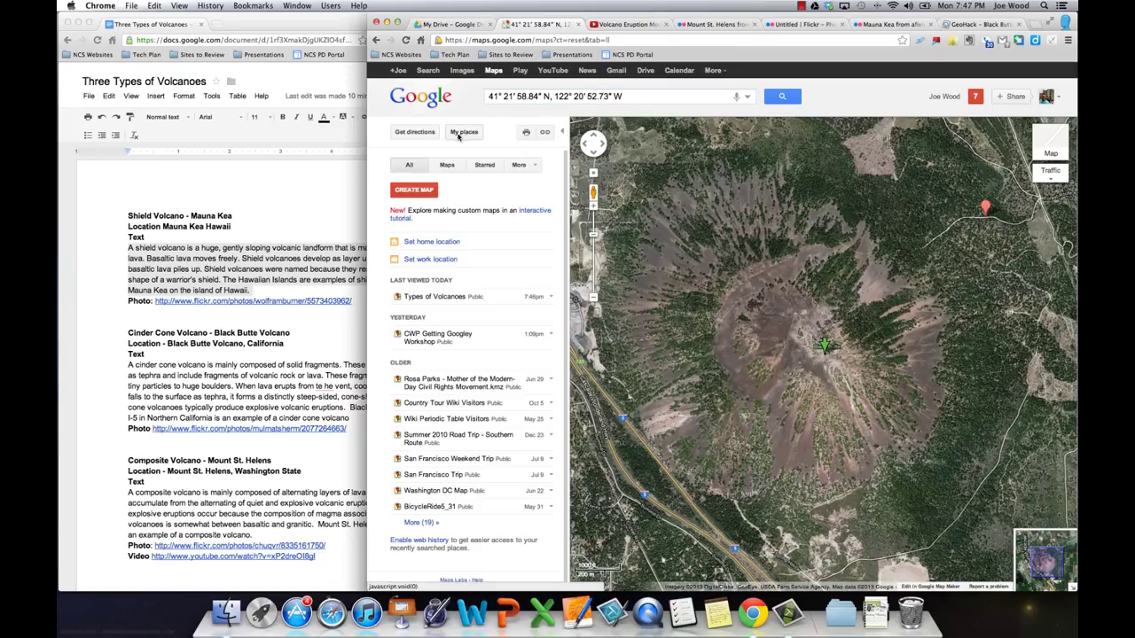
{"action": "left_click", "coordinate": [459, 296]}
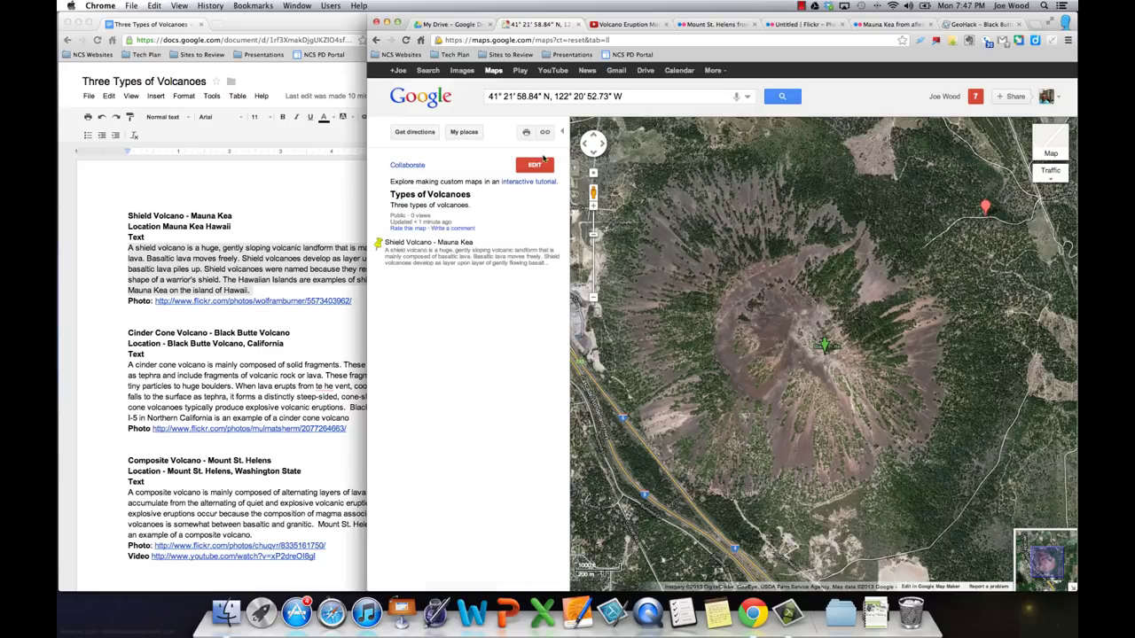
{"action": "left_click", "coordinate": [535, 164]}
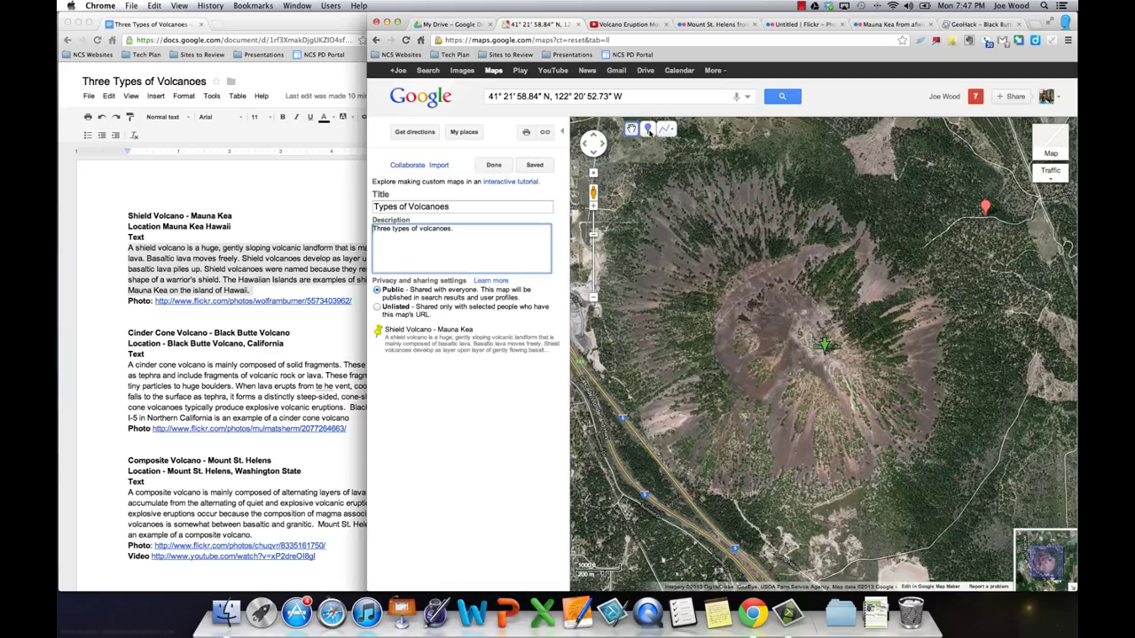
{"action": "left_click", "coordinate": [647, 130]}
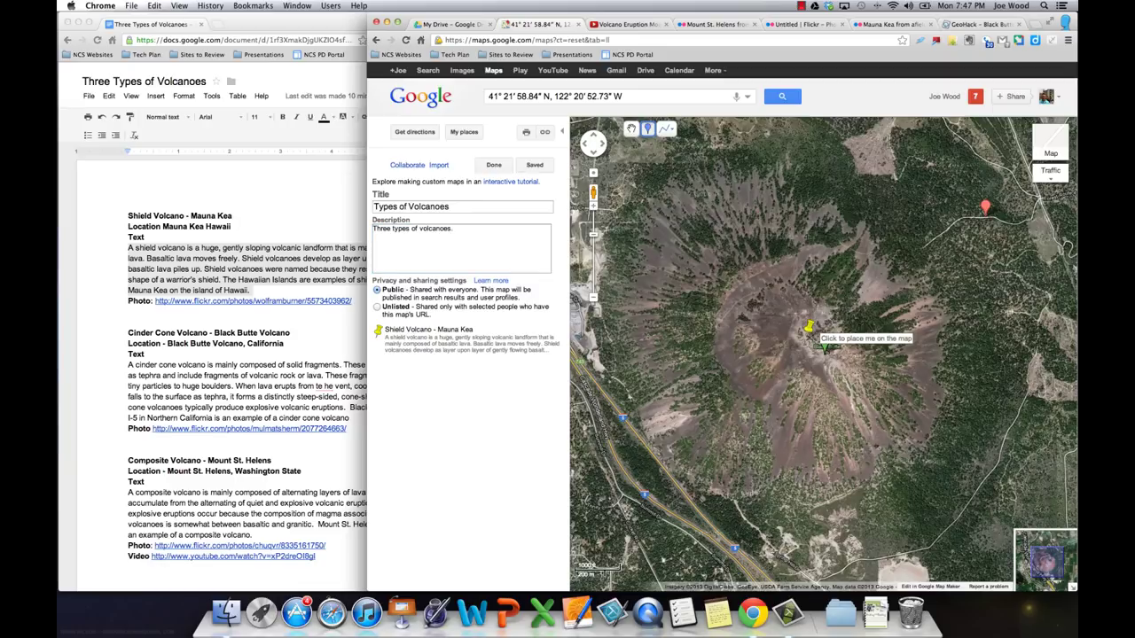
{"action": "left_click", "coordinate": [808, 335]}
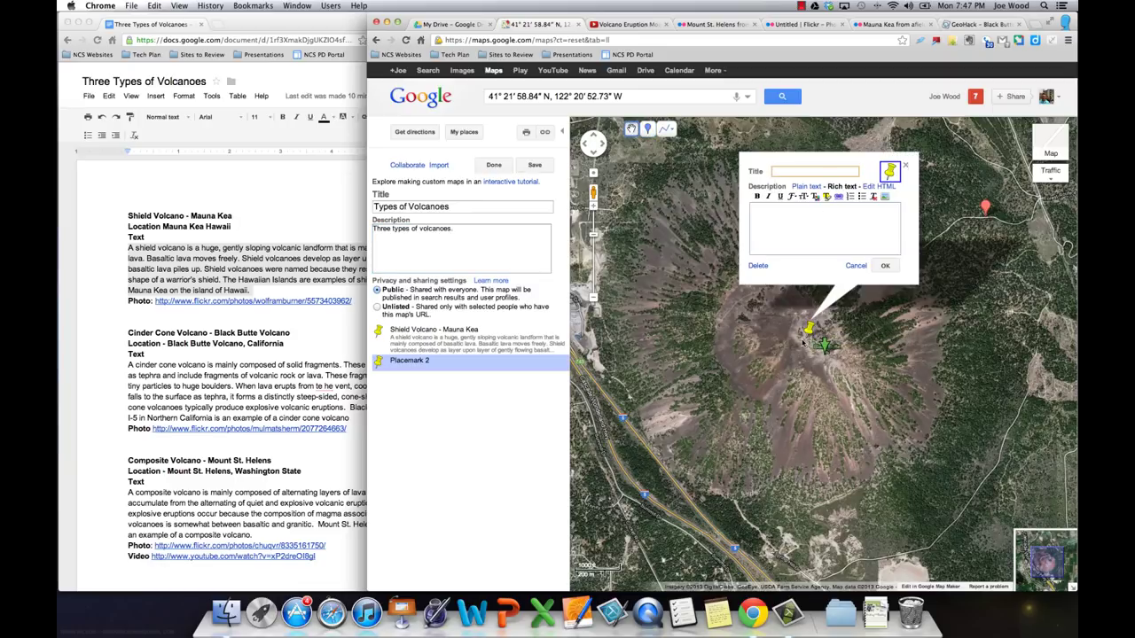
Title the new placemark "Cinder Cone Volcano - Black Butte Volcano", copying the heading from the Three Types of Volcanoes document.
{"action": "left_click", "coordinate": [239, 342]}
{"action": "left_click", "coordinate": [288, 333]}
{"action": "left_click_drag", "start_coordinate": [288, 333], "coordinate": [119, 335]}
{"action": "key", "text": "super+c"}
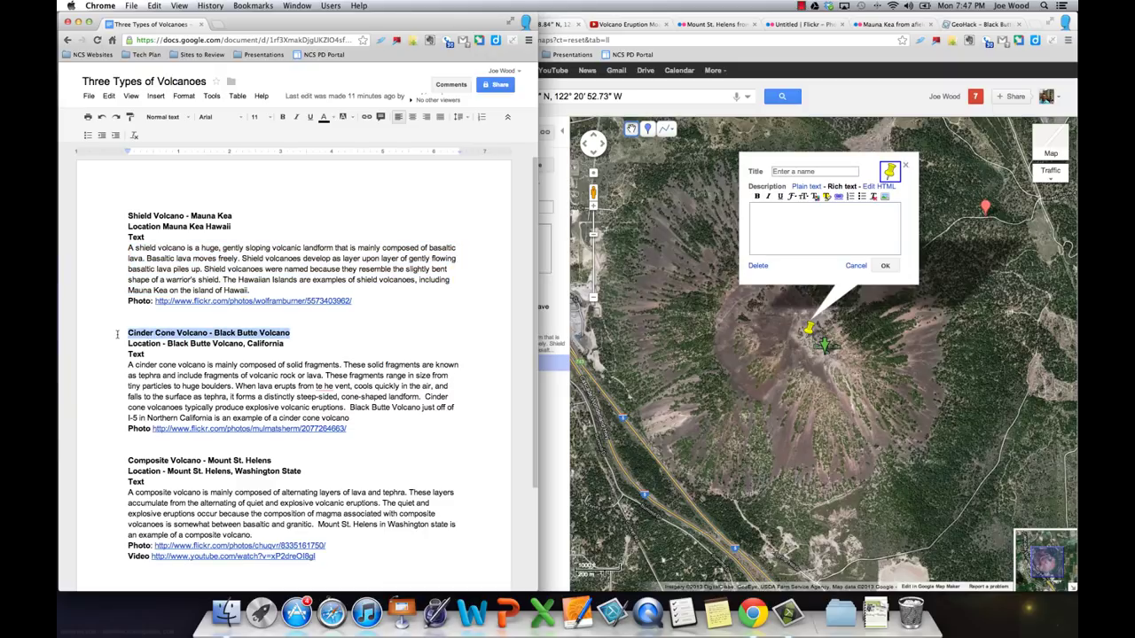
{"action": "left_click", "coordinate": [807, 174]}
{"action": "key", "text": "super+v"}
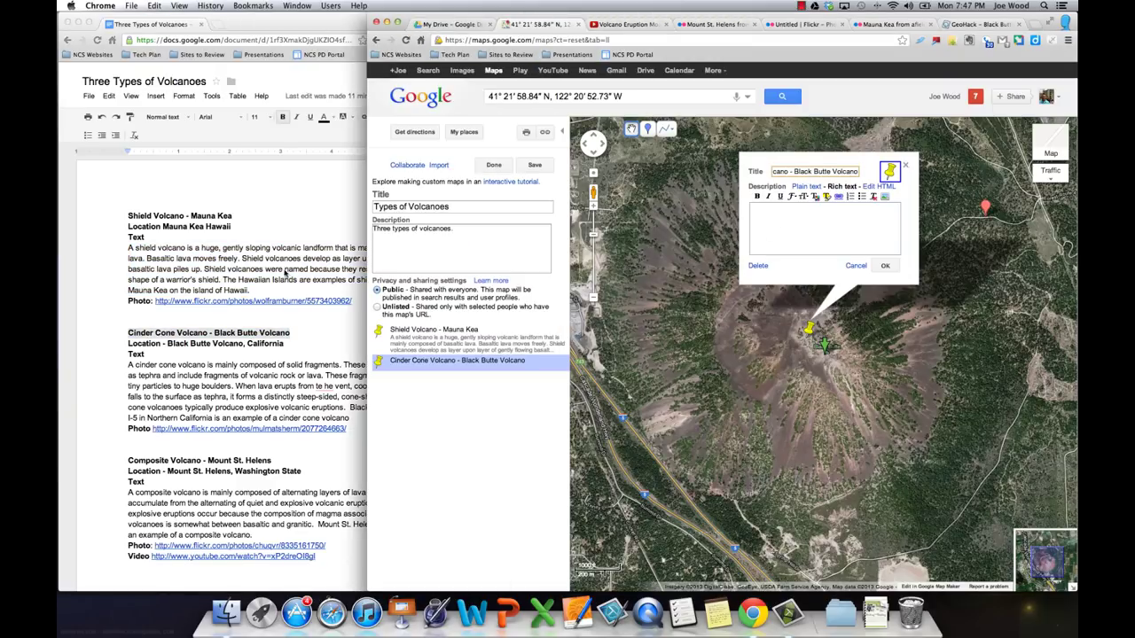
Correct the misspelled "te he" to "the" in the document's cinder cone paragraph.
{"action": "left_click", "coordinate": [270, 355]}
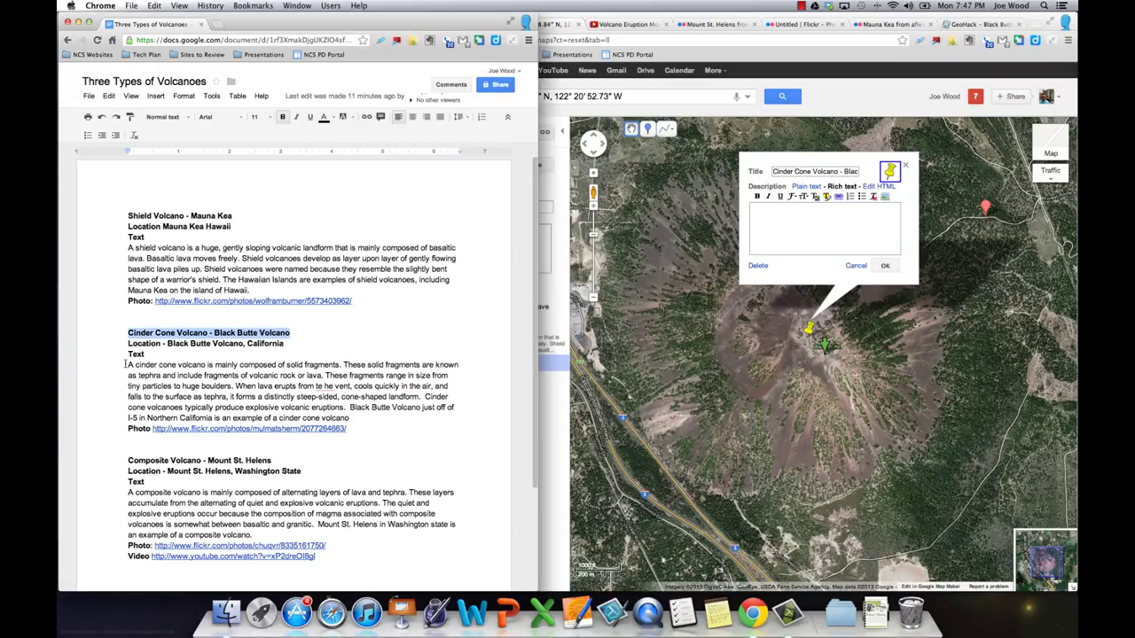
{"action": "left_click_drag", "start_coordinate": [125, 364], "coordinate": [360, 420]}
{"action": "left_click", "coordinate": [326, 387]}
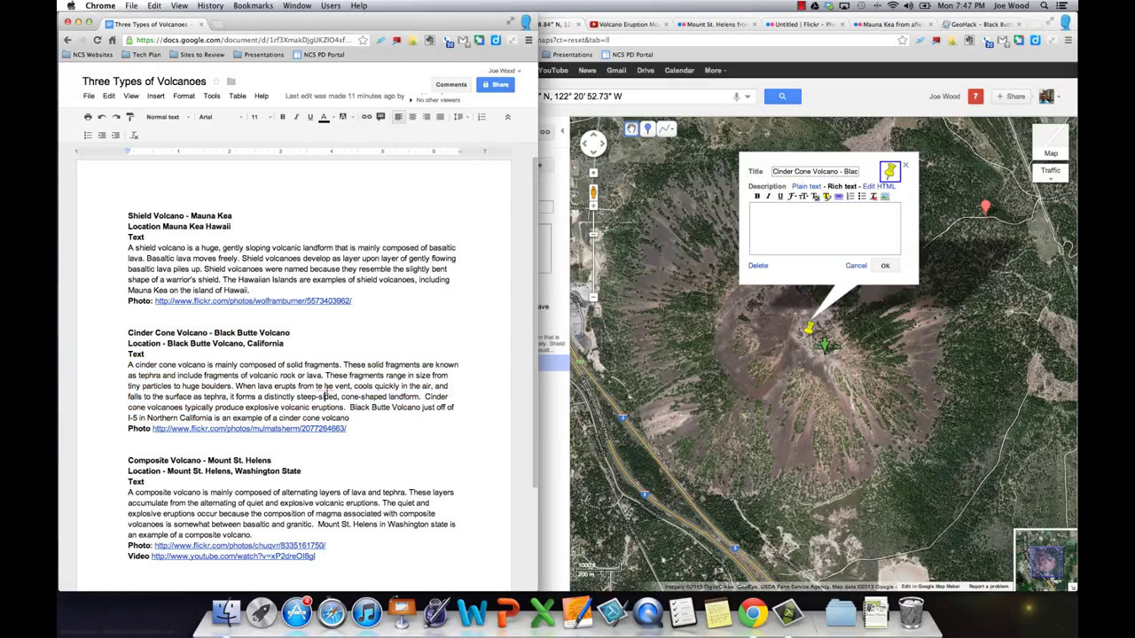
{"action": "right_click", "coordinate": [327, 387]}
{"action": "left_click", "coordinate": [374, 173]}
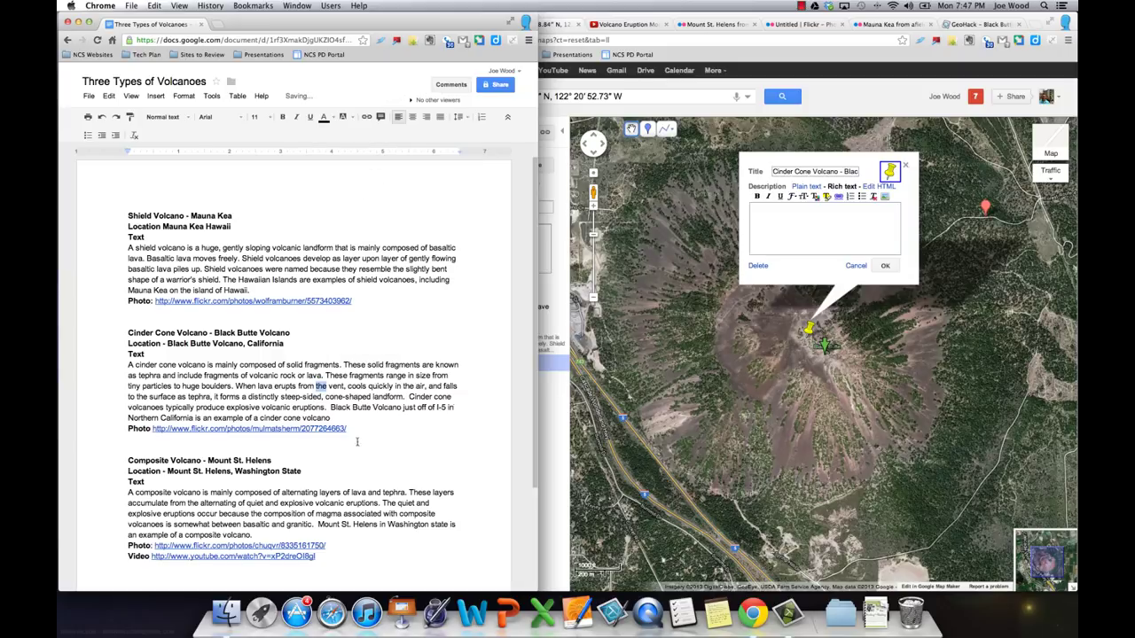
Copy the corrected cinder cone paragraph from the document into the Black Butte placemark's description.
{"action": "left_click_drag", "start_coordinate": [340, 416], "coordinate": [118, 365]}
{"action": "key", "text": "super+c"}
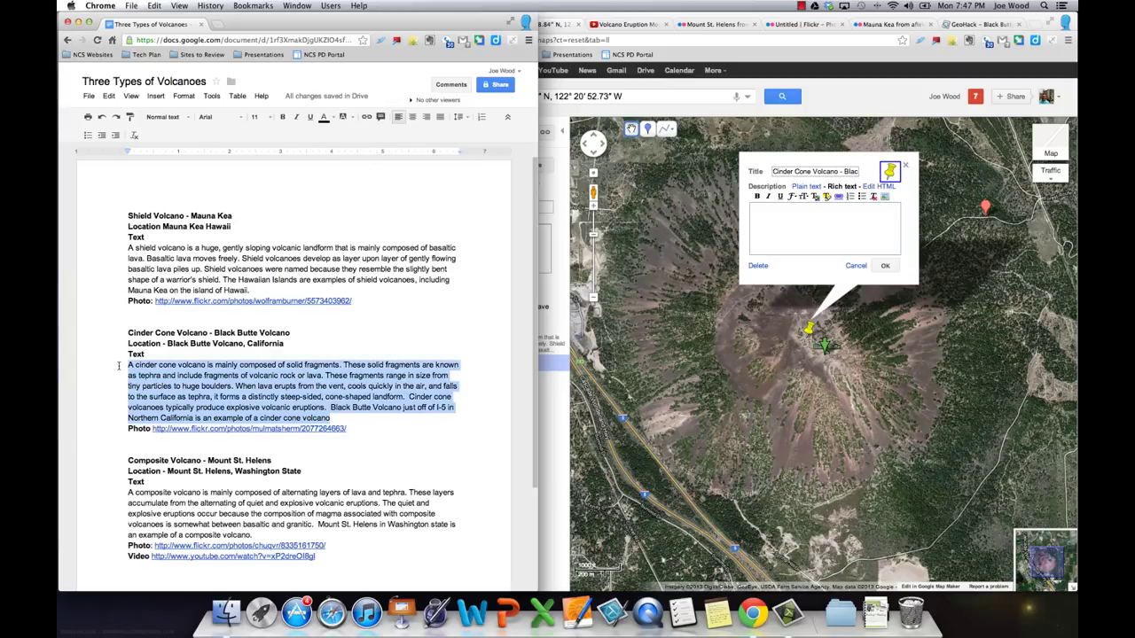
{"action": "left_click", "coordinate": [785, 220]}
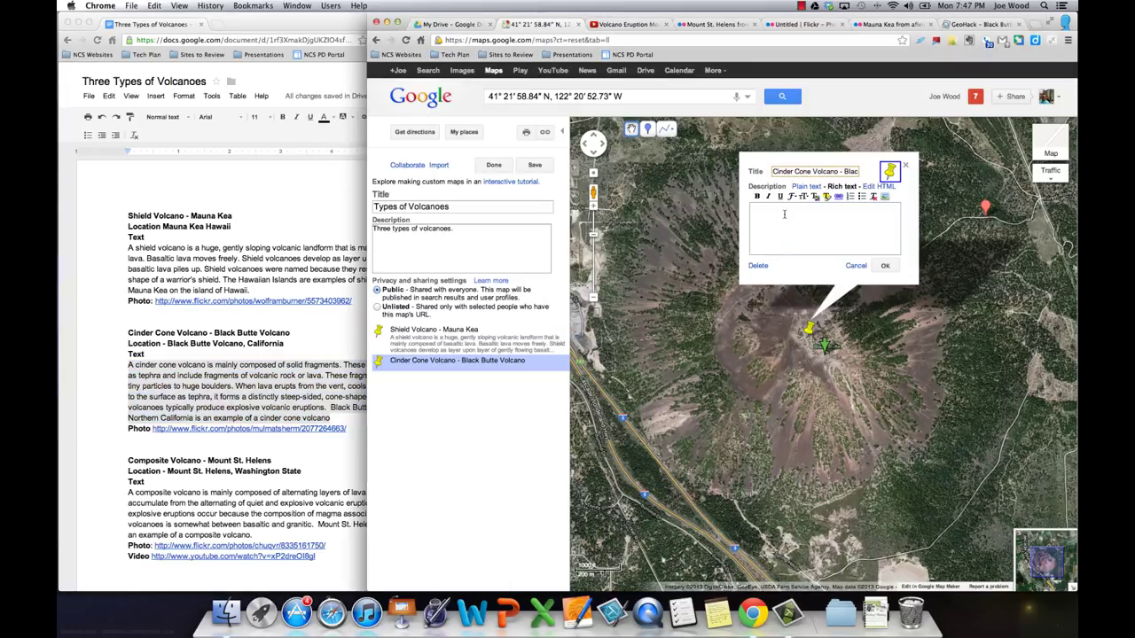
{"action": "key", "text": "super+v"}
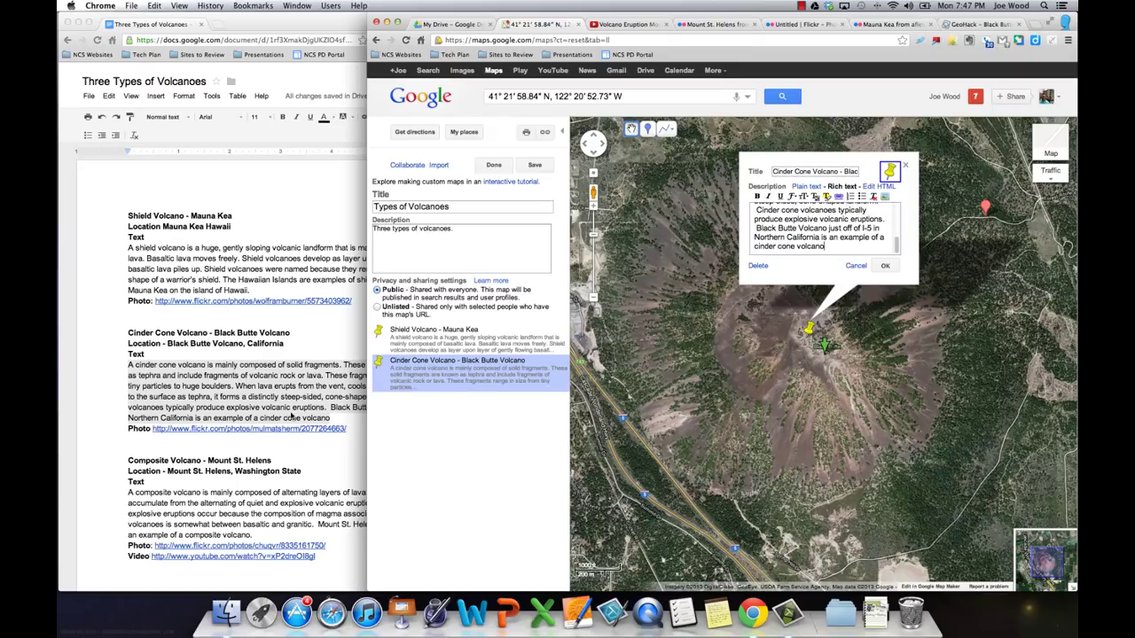
Show the Black Butte photo on Flickr in its Small 240 size and copy the image URL.
{"action": "left_click", "coordinate": [813, 29]}
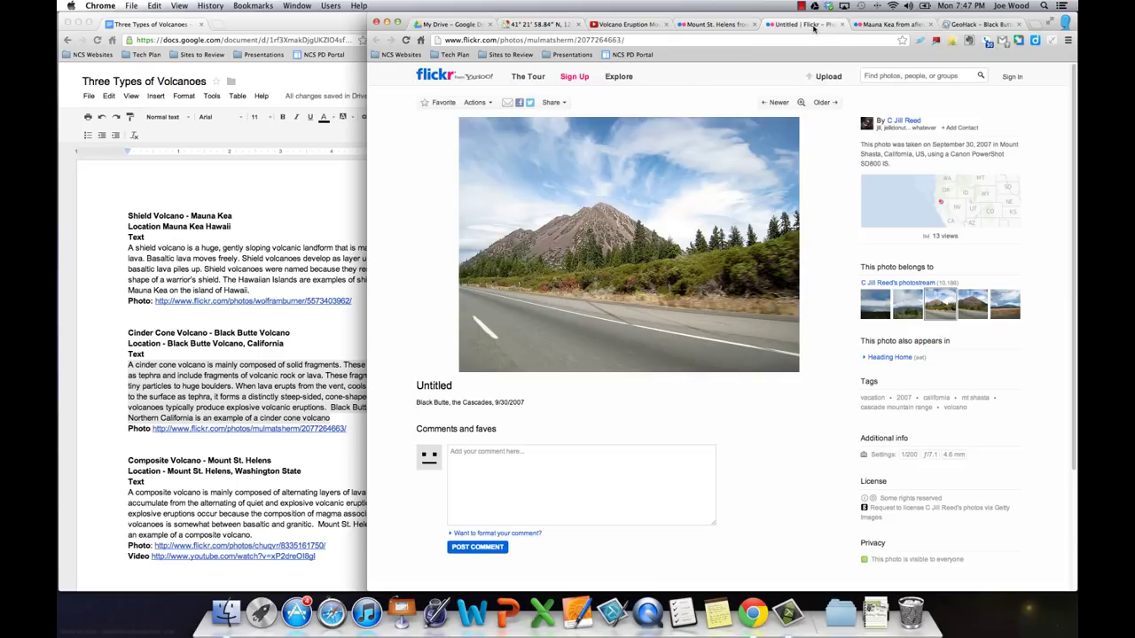
{"action": "left_click", "coordinate": [475, 101]}
{"action": "left_click", "coordinate": [472, 128]}
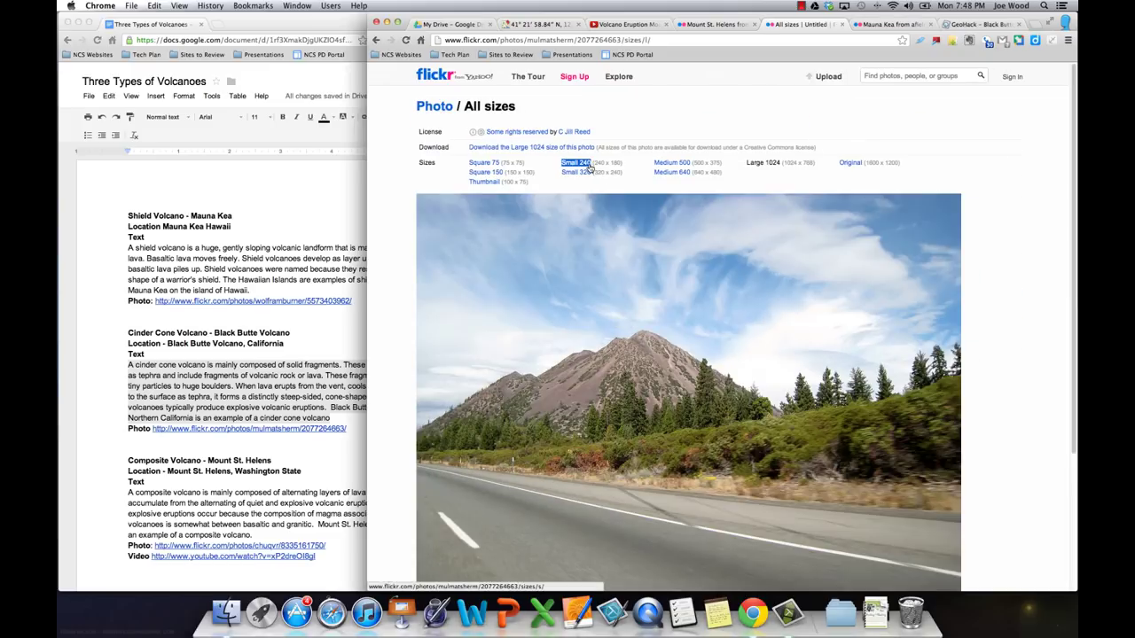
{"action": "left_click", "coordinate": [587, 167]}
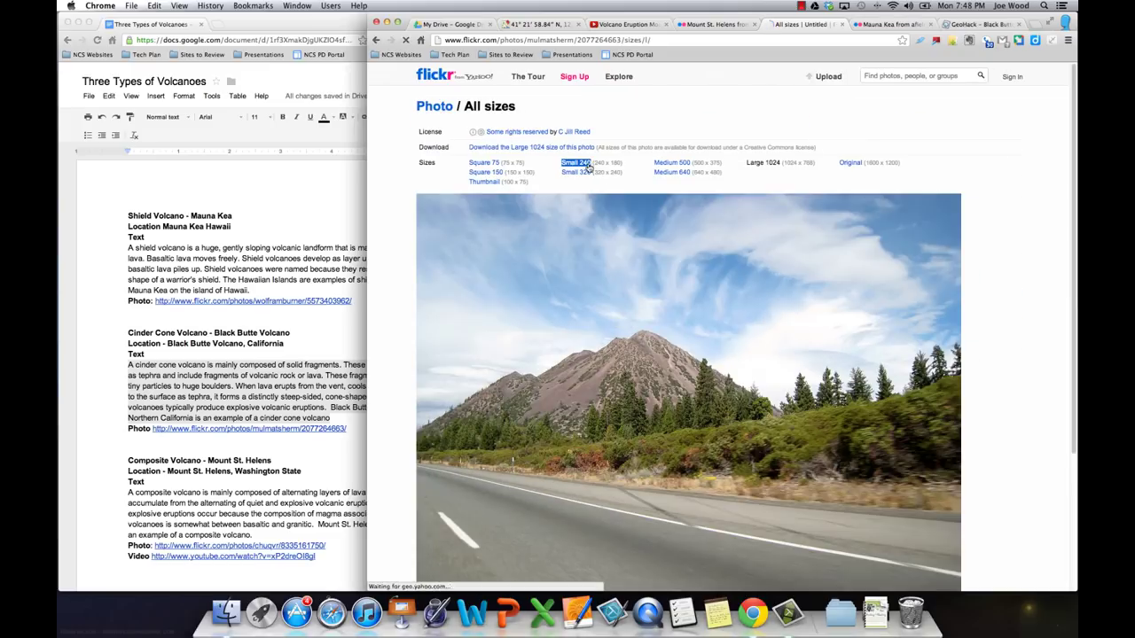
{"action": "right_click", "coordinate": [522, 254]}
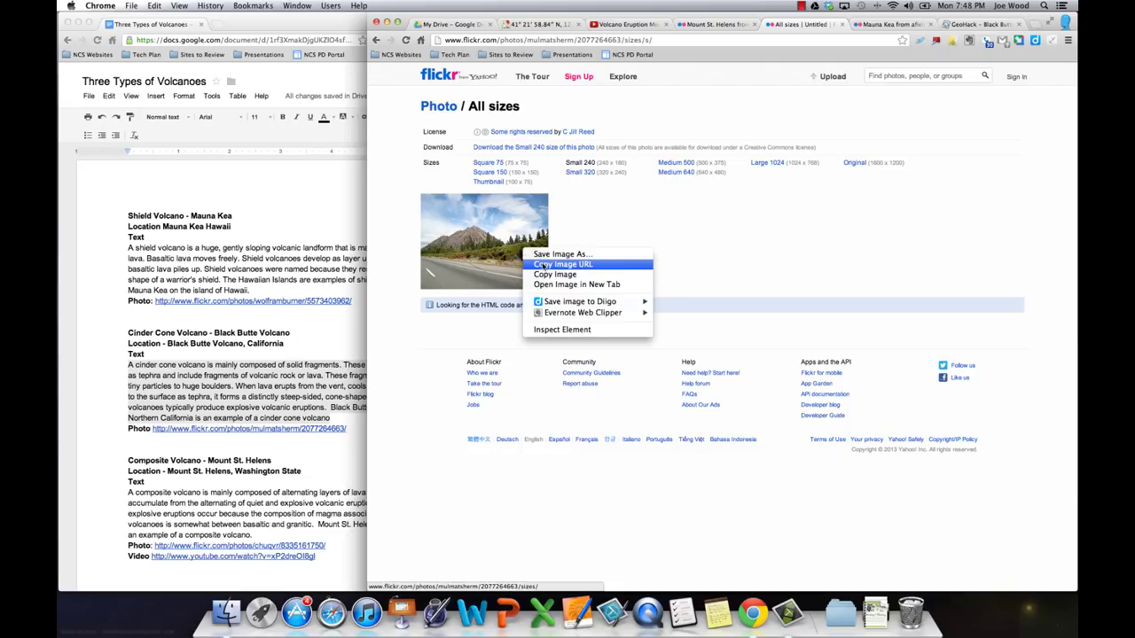
{"action": "left_click", "coordinate": [543, 265]}
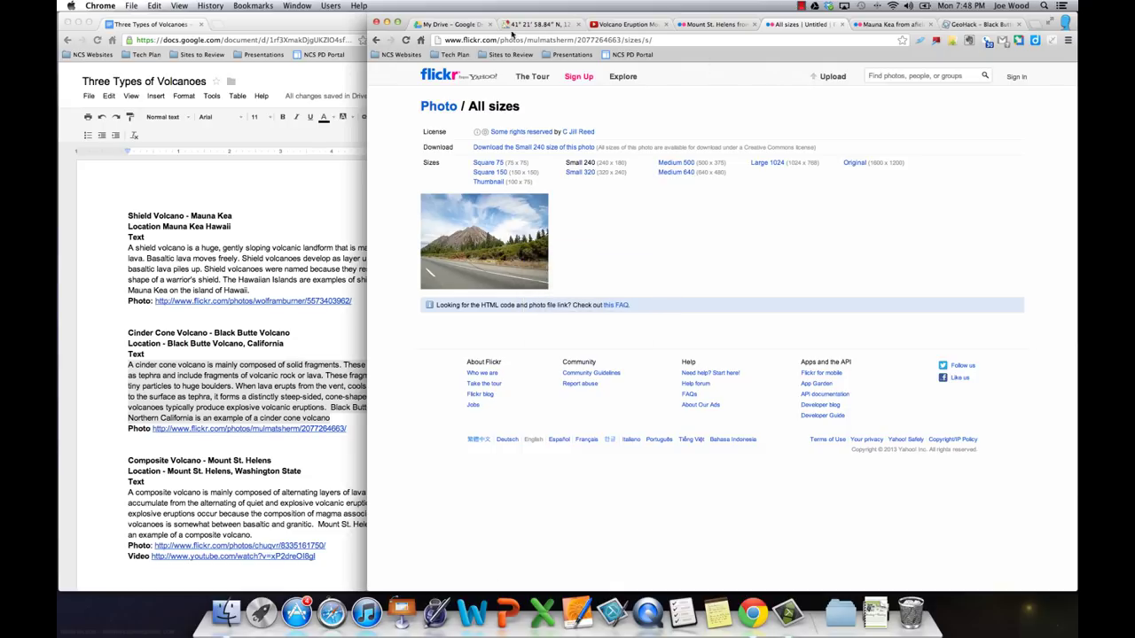
Insert the photo from the copied URL above the Black Butte placemark's paragraph, save the placemark and finish editing the map.
{"action": "left_click", "coordinate": [524, 25]}
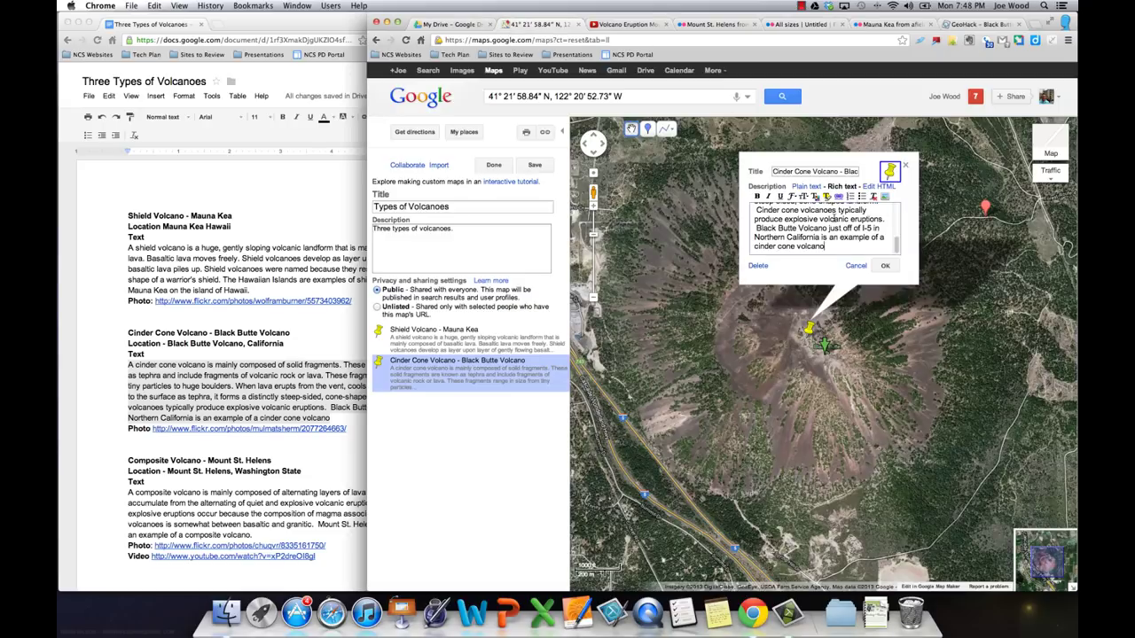
{"action": "scroll", "coordinate": [833, 218], "scroll_direction": "up", "scroll_amount": 5}
{"action": "left_click", "coordinate": [755, 213]}
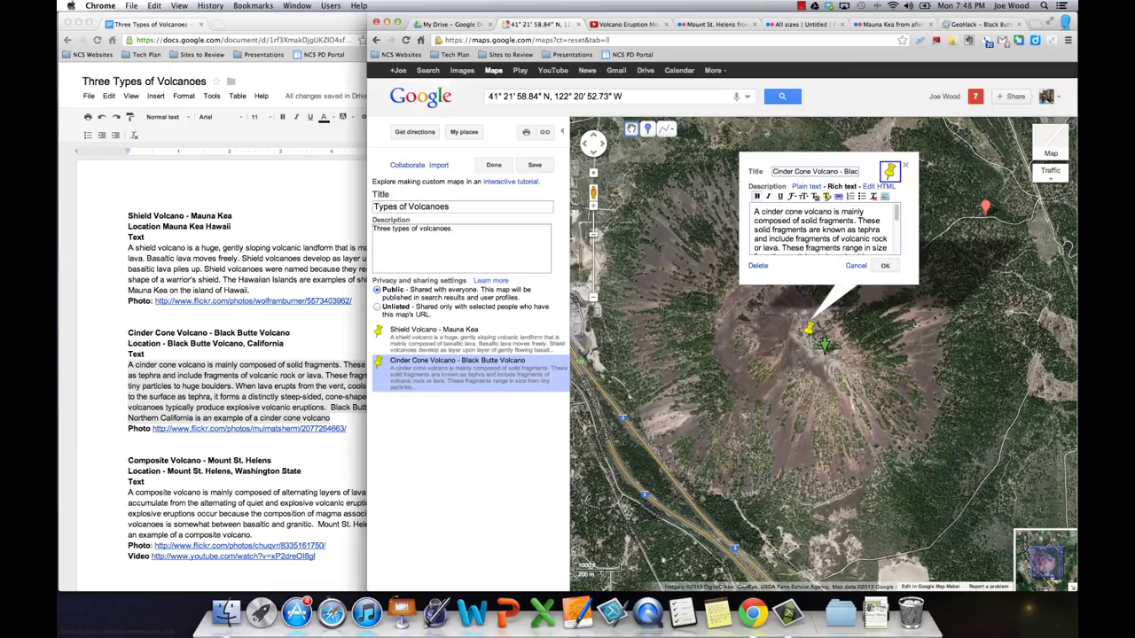
{"action": "key", "text": "Return"}
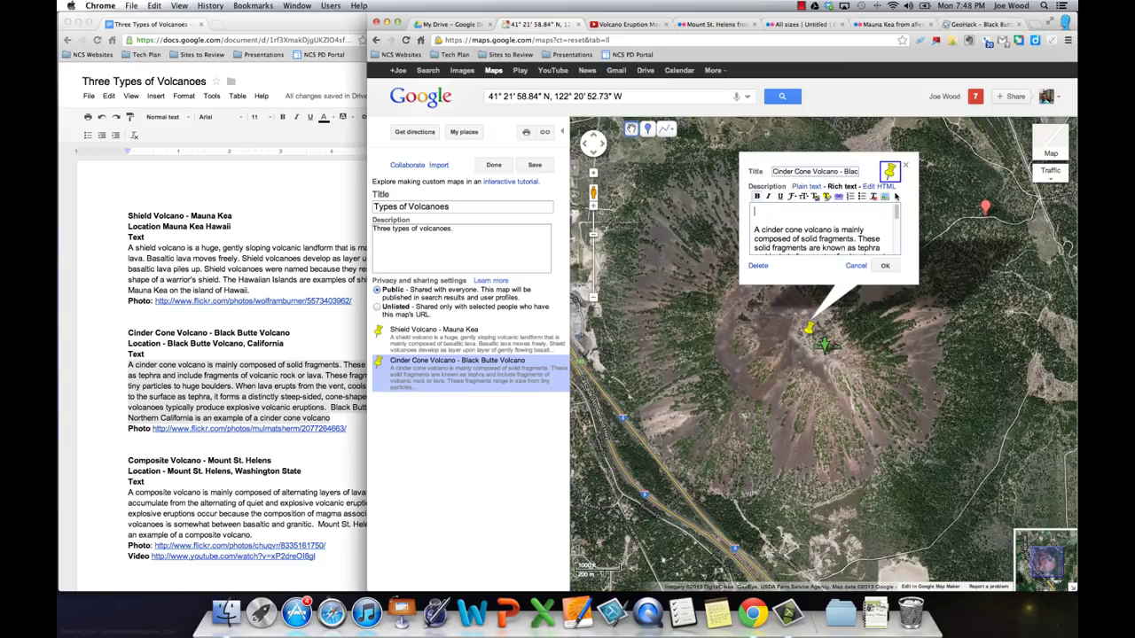
{"action": "left_click", "coordinate": [883, 198]}
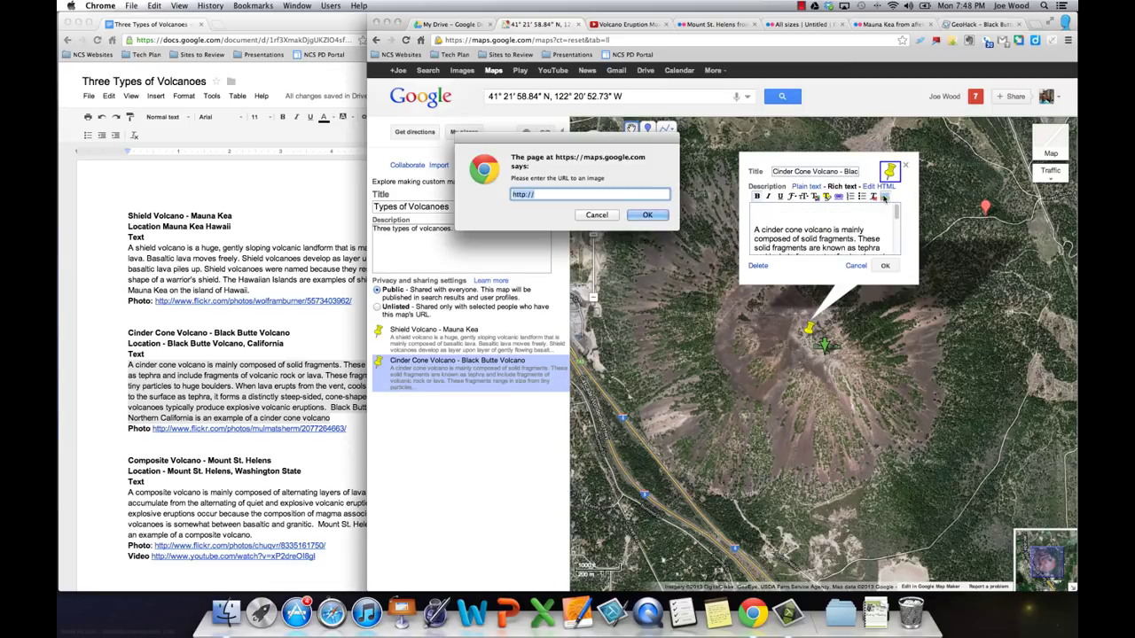
{"action": "key", "text": "super+v"}
{"action": "left_click", "coordinate": [645, 215]}
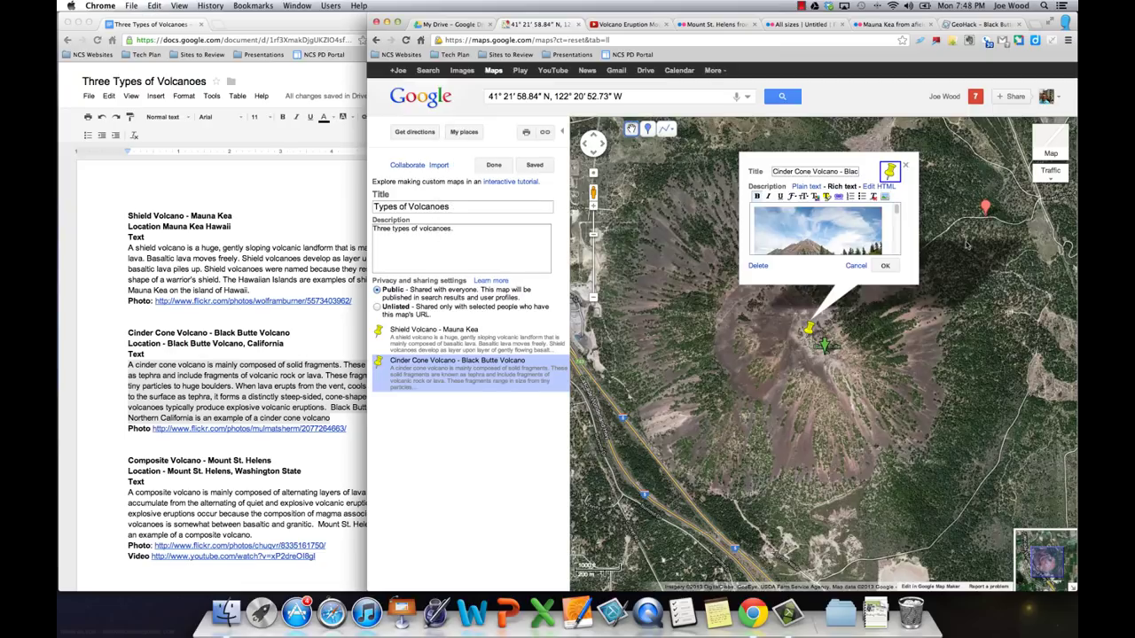
{"action": "left_click", "coordinate": [893, 265]}
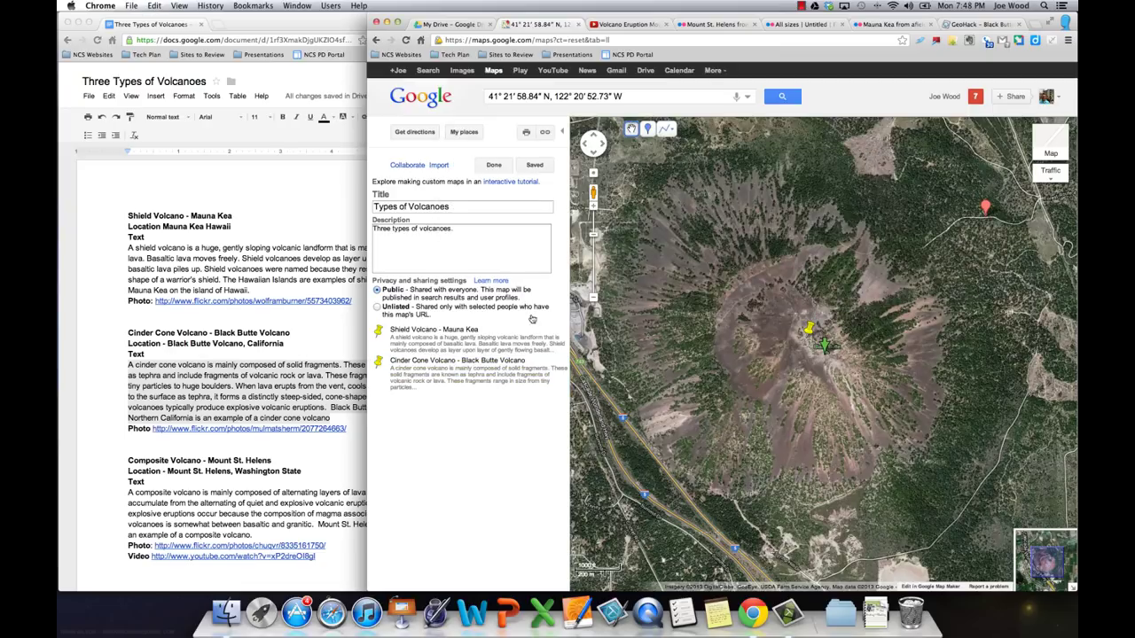
{"action": "left_click", "coordinate": [504, 164]}
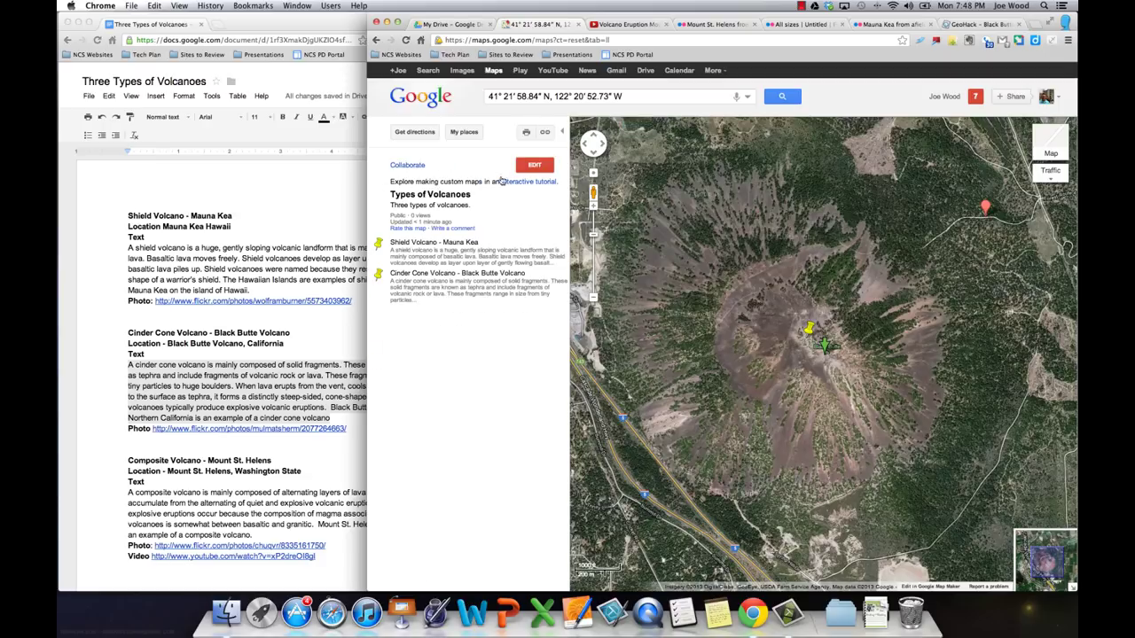
Reopen the Black Butte placemark for editing and copy the web address of its photo's main Flickr page.
{"action": "left_click", "coordinate": [381, 276]}
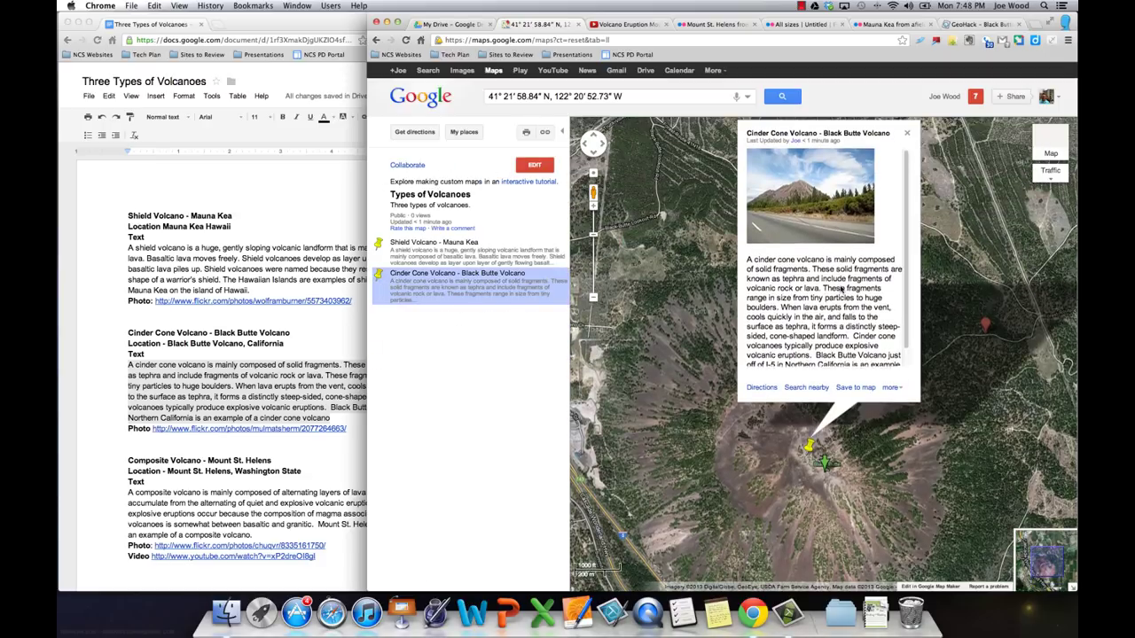
{"action": "scroll", "coordinate": [841, 290], "scroll_direction": "down", "scroll_amount": 2}
{"action": "scroll", "coordinate": [841, 290], "scroll_direction": "up", "scroll_amount": 2}
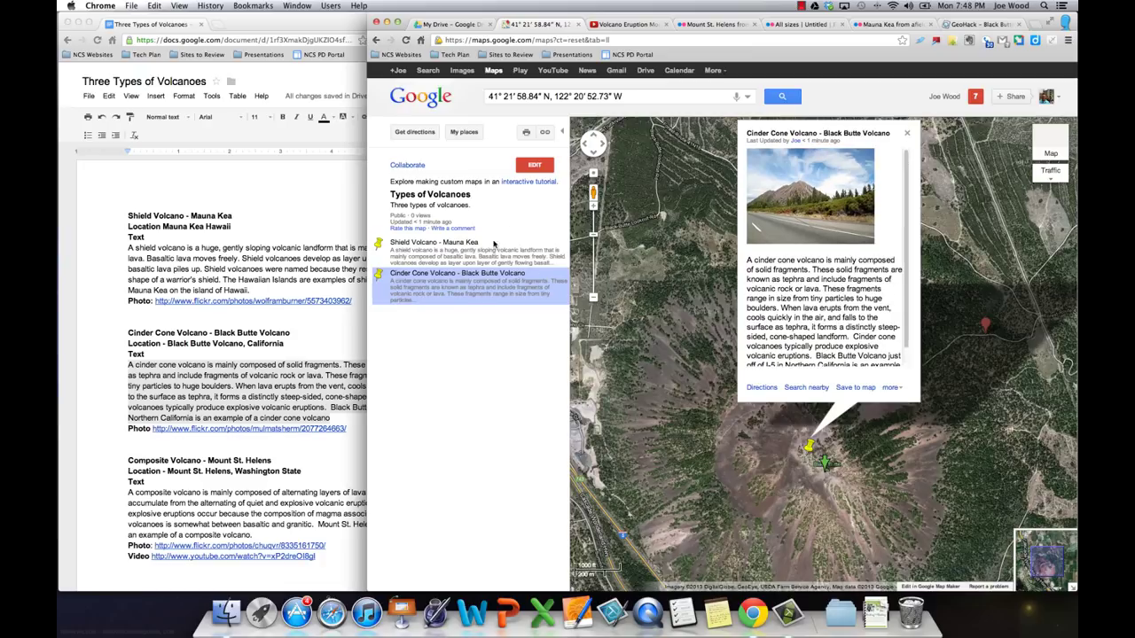
{"action": "left_click", "coordinate": [535, 165]}
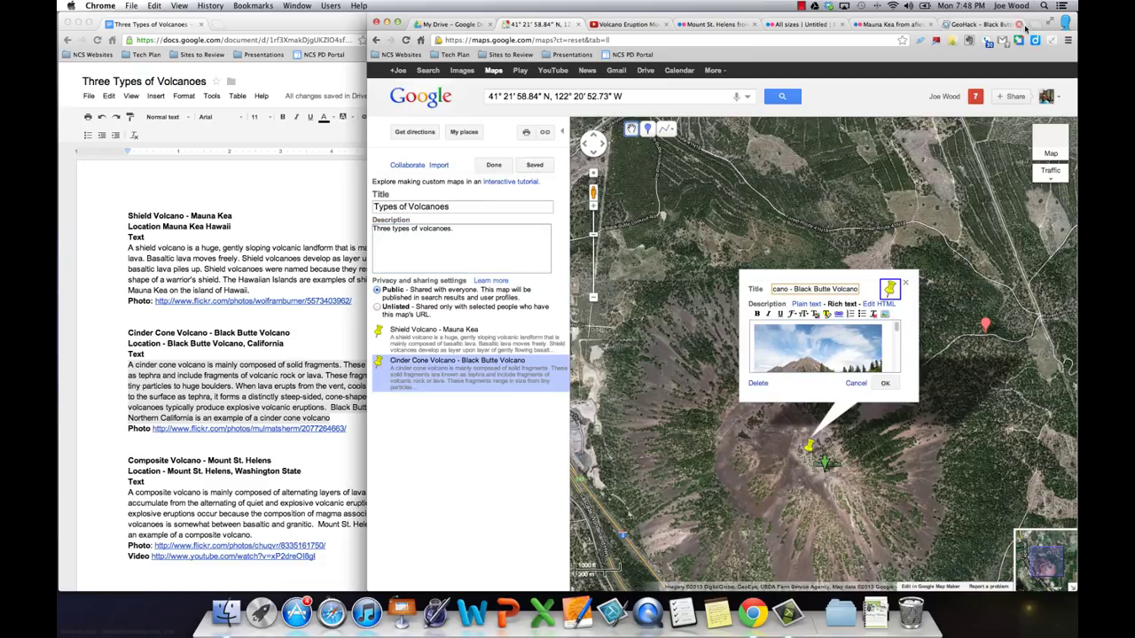
{"action": "left_click", "coordinate": [803, 26]}
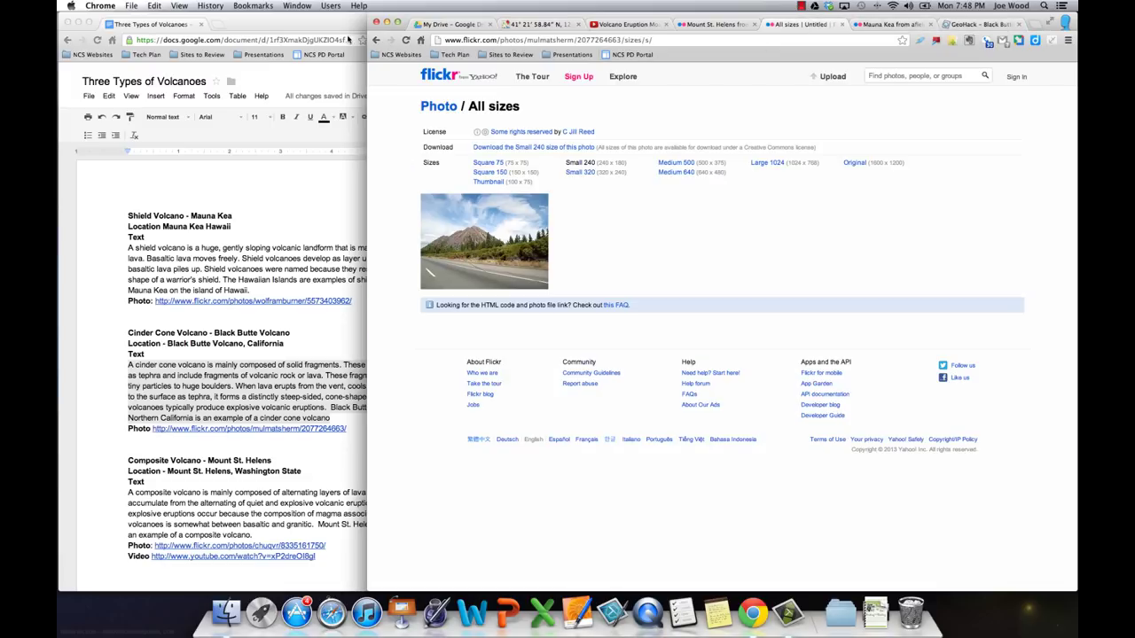
{"action": "left_click", "coordinate": [374, 40]}
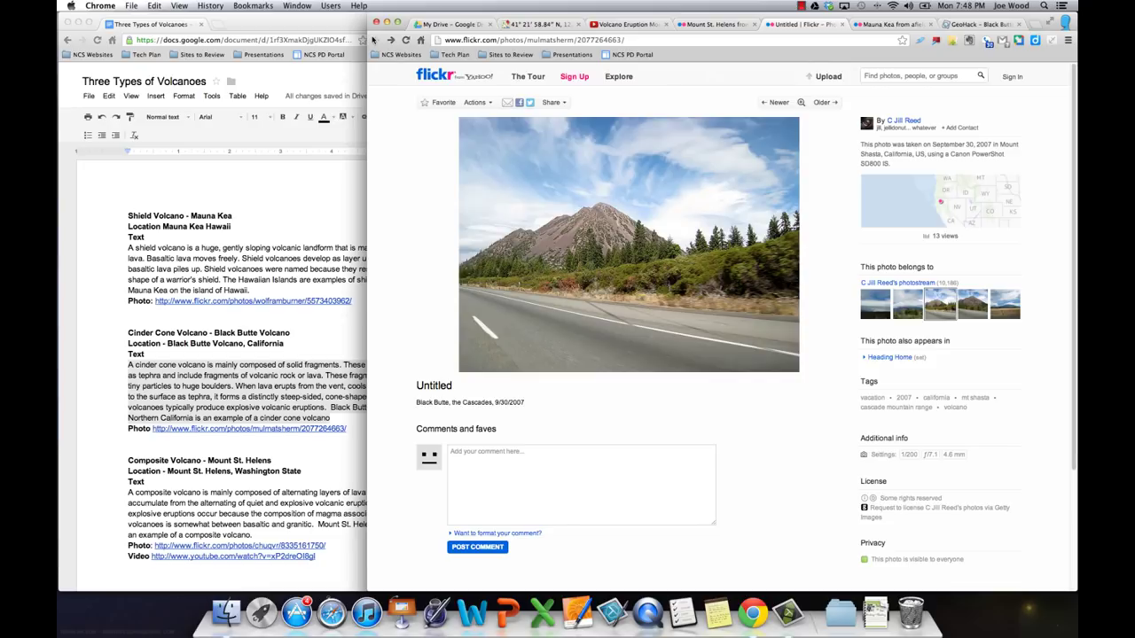
{"action": "left_click", "coordinate": [491, 41]}
{"action": "key", "text": "super+c"}
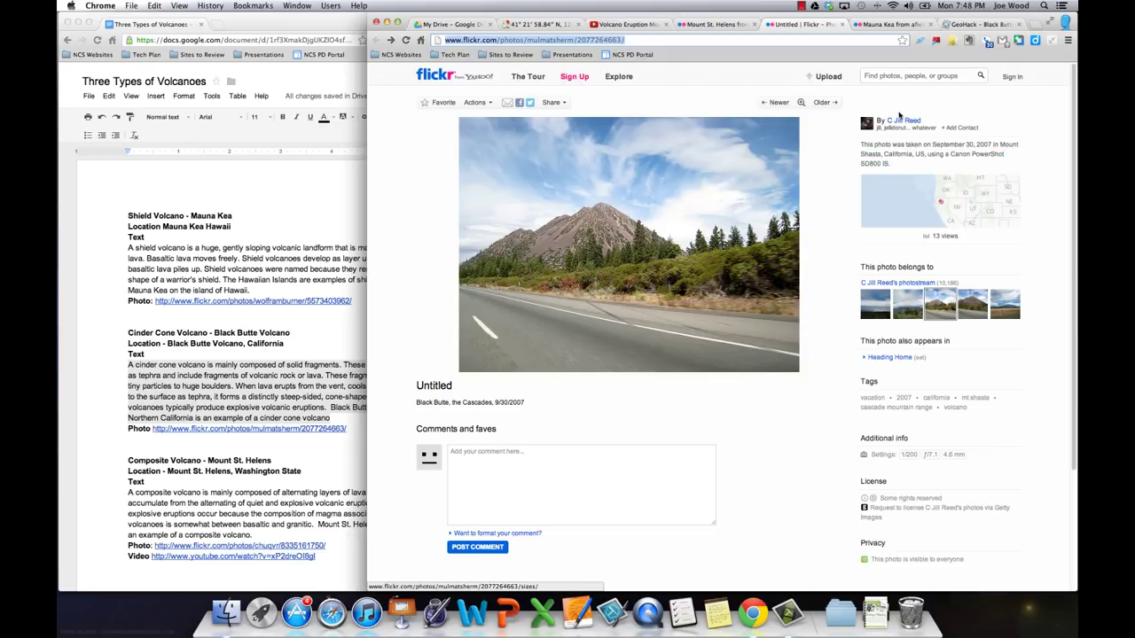
{"action": "left_click_drag", "start_coordinate": [886, 121], "coordinate": [920, 123]}
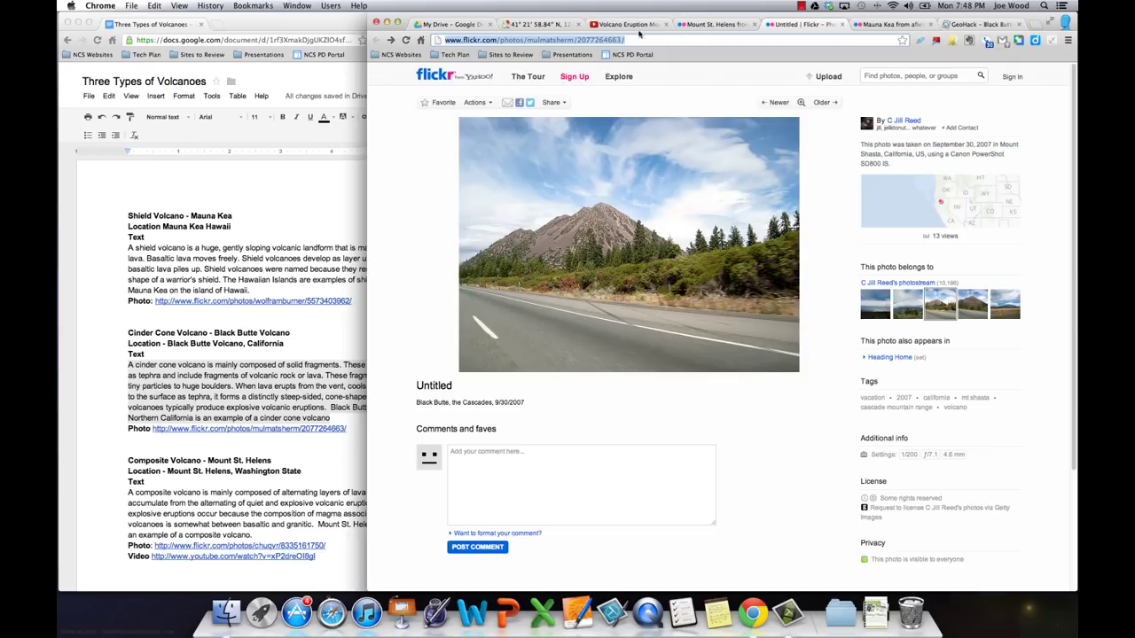
End the Black Butte description with a full stop and add a separate credit line giving the photo's title "Untitled", the photographer's name and Flickr.
{"action": "left_click", "coordinate": [517, 24]}
{"action": "scroll", "coordinate": [896, 330], "scroll_direction": "down", "scroll_amount": 1}
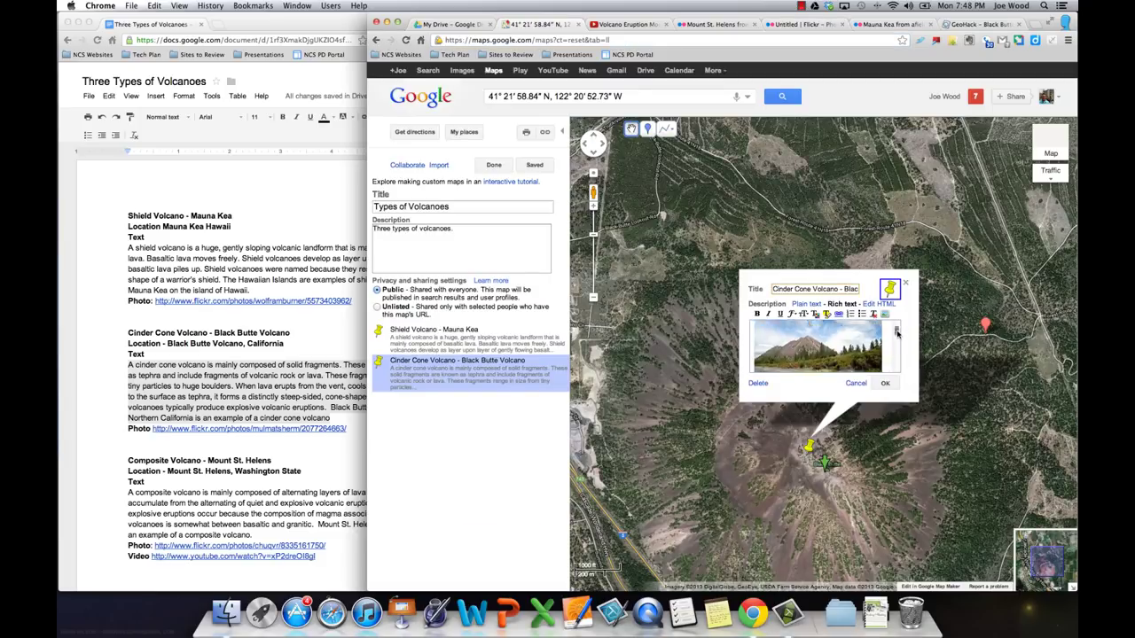
{"action": "scroll", "coordinate": [896, 330], "scroll_direction": "down", "scroll_amount": 5}
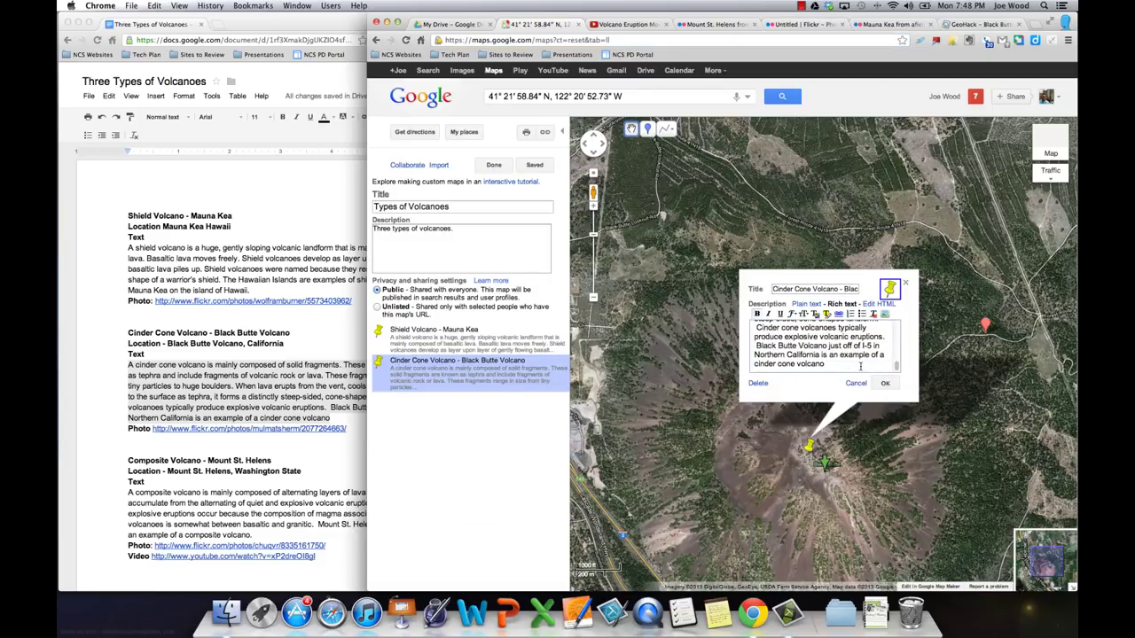
{"action": "left_click", "coordinate": [860, 366]}
{"action": "type", "text": "."}
{"action": "key", "text": "Return"}
{"action": "key", "text": "Return"}
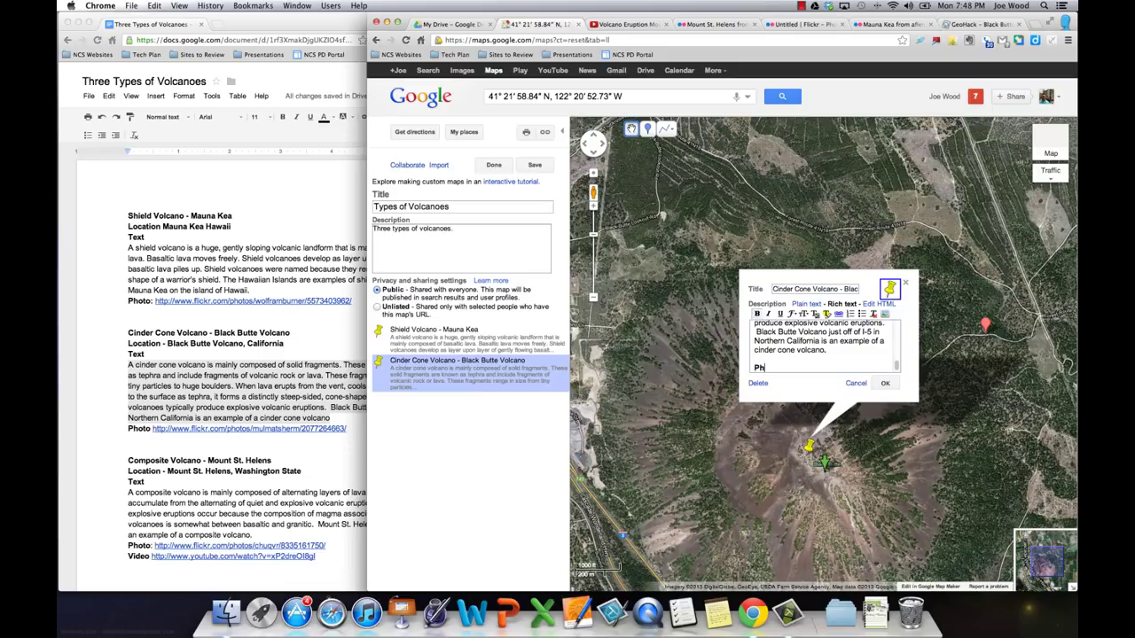
{"action": "type", "text": "Photo: Untitled by C Jill REed on Flickr"}
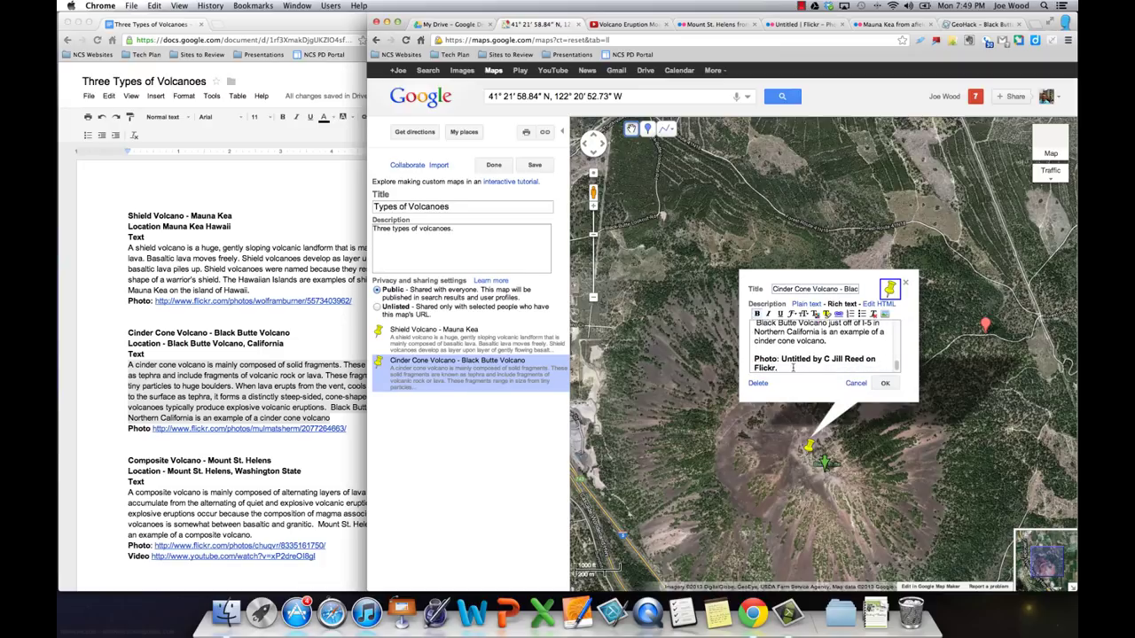
Format the photo credit as non-bold Small text linked to the copied Flickr address, and save the placemark.
{"action": "left_click_drag", "start_coordinate": [784, 366], "coordinate": [738, 358]}
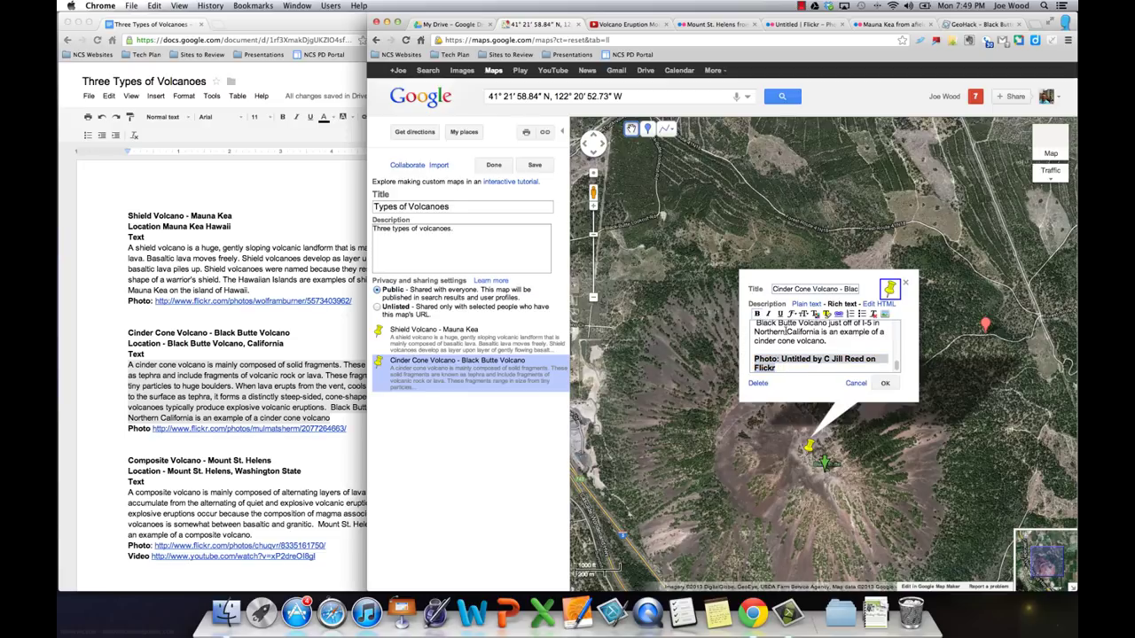
{"action": "left_click", "coordinate": [836, 315]}
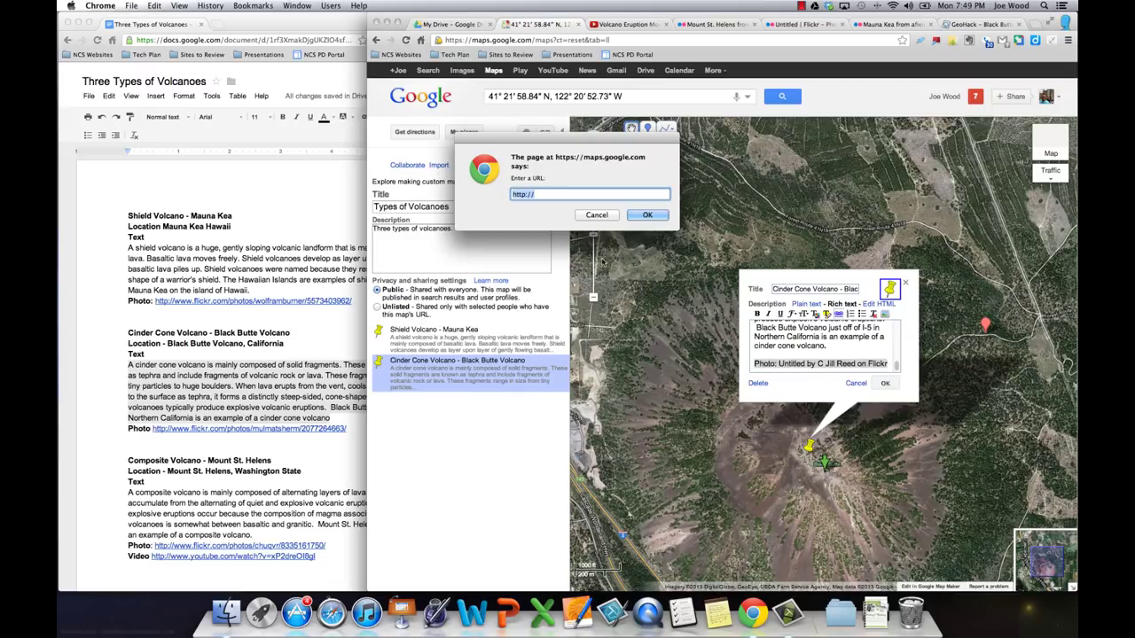
{"action": "key", "text": "super+v"}
{"action": "left_click", "coordinate": [647, 214]}
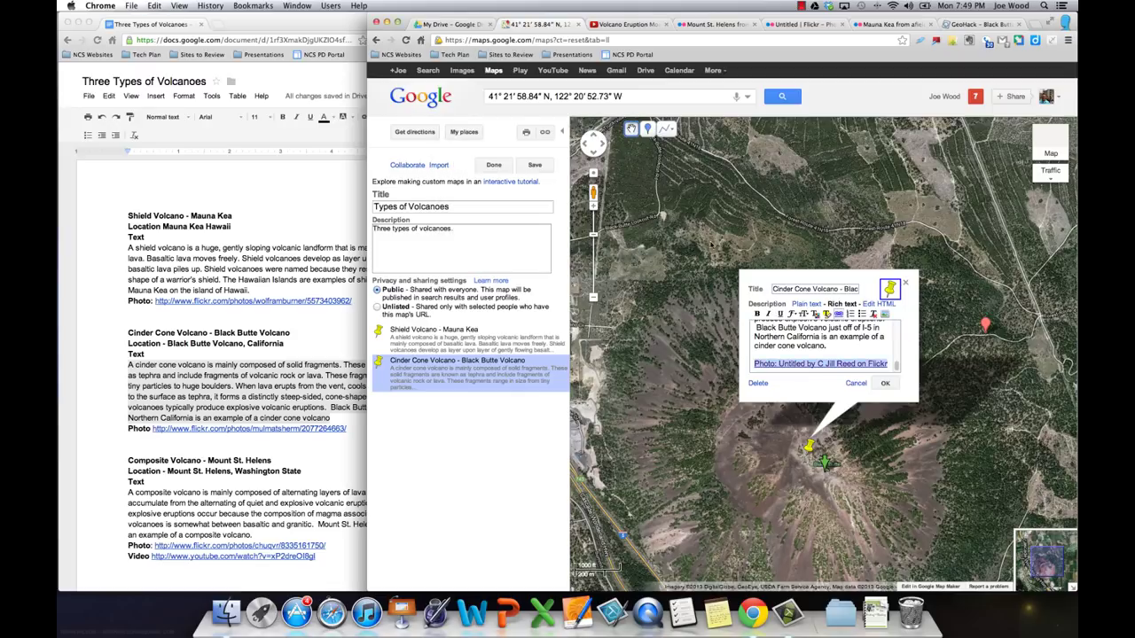
{"action": "left_click", "coordinate": [803, 313]}
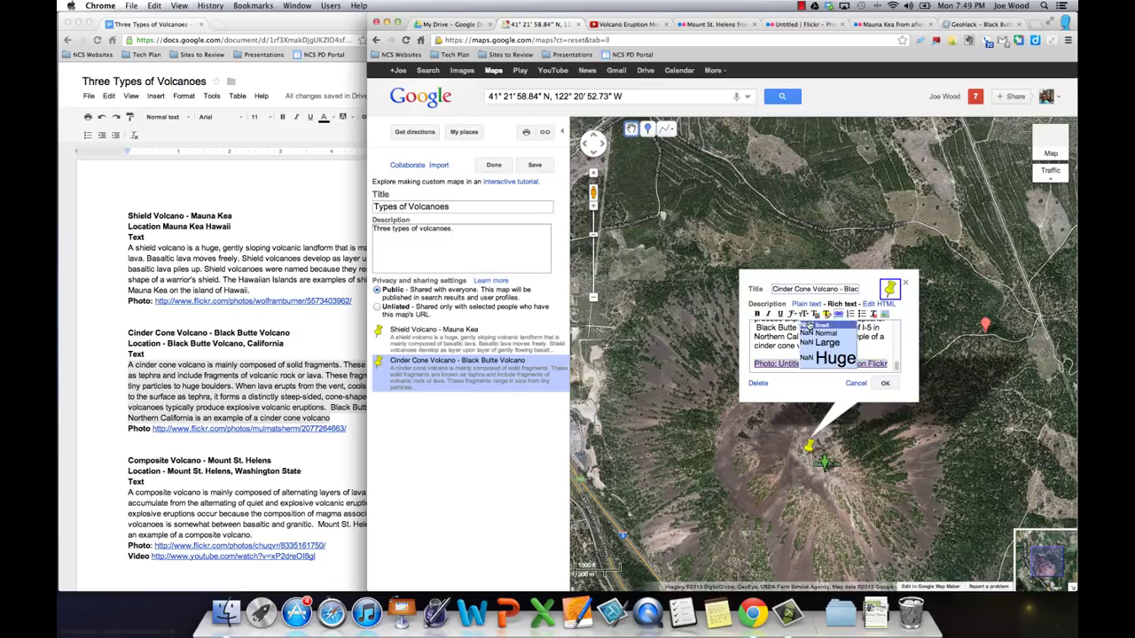
{"action": "left_click", "coordinate": [812, 325]}
{"action": "left_click", "coordinate": [885, 384]}
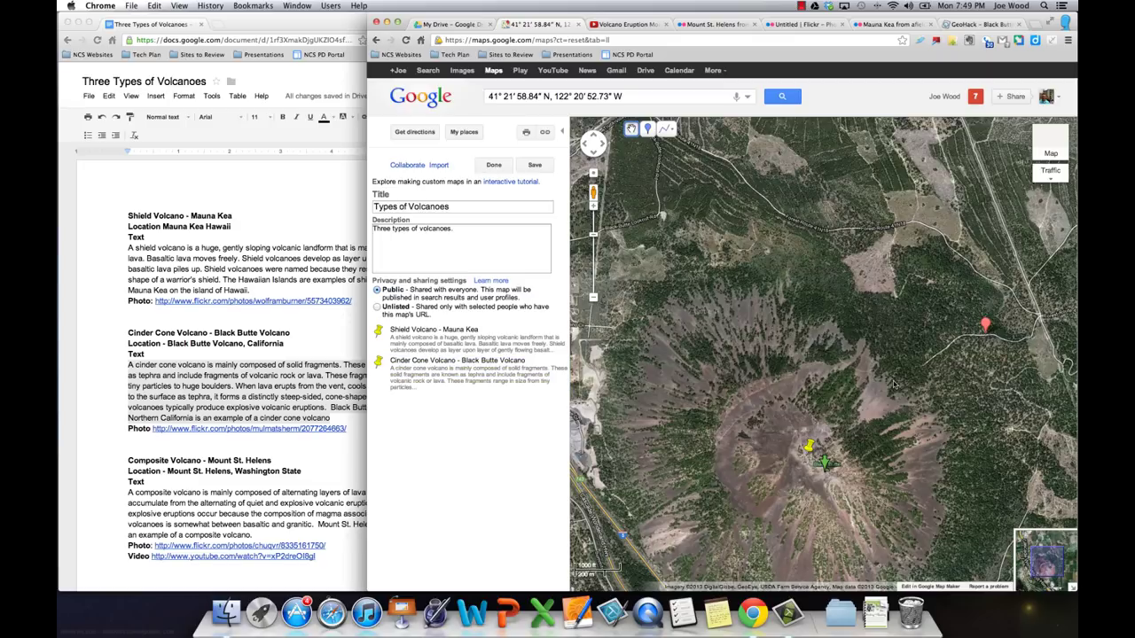
Copy the heading "Composite Volcano - Mount St. Helens" from the Three Types of Volcanoes document.
{"action": "left_click", "coordinate": [339, 348]}
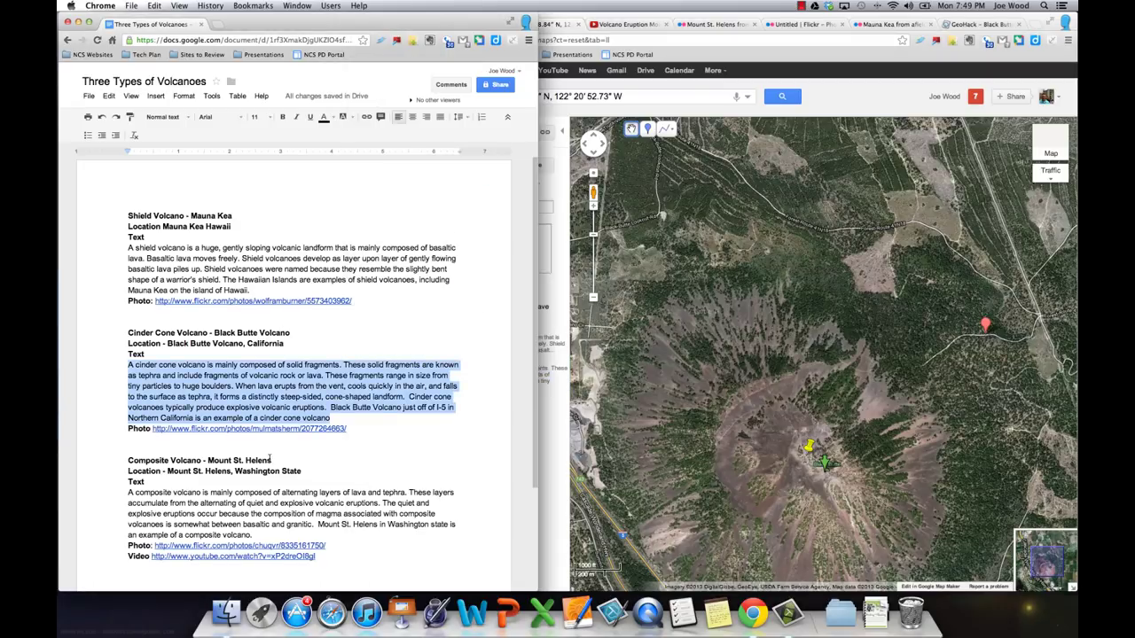
{"action": "left_click_drag", "start_coordinate": [271, 459], "coordinate": [126, 454]}
{"action": "key", "text": "super+c"}
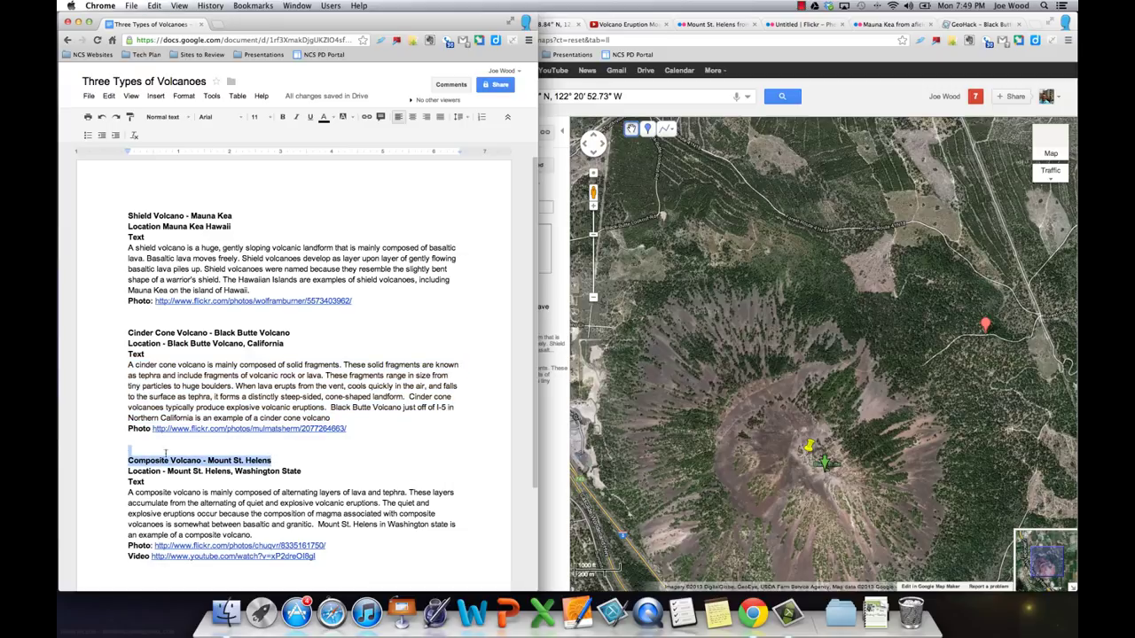
Search the map for "Mount St. Helens" using the suggested match.
{"action": "left_click", "coordinate": [696, 426]}
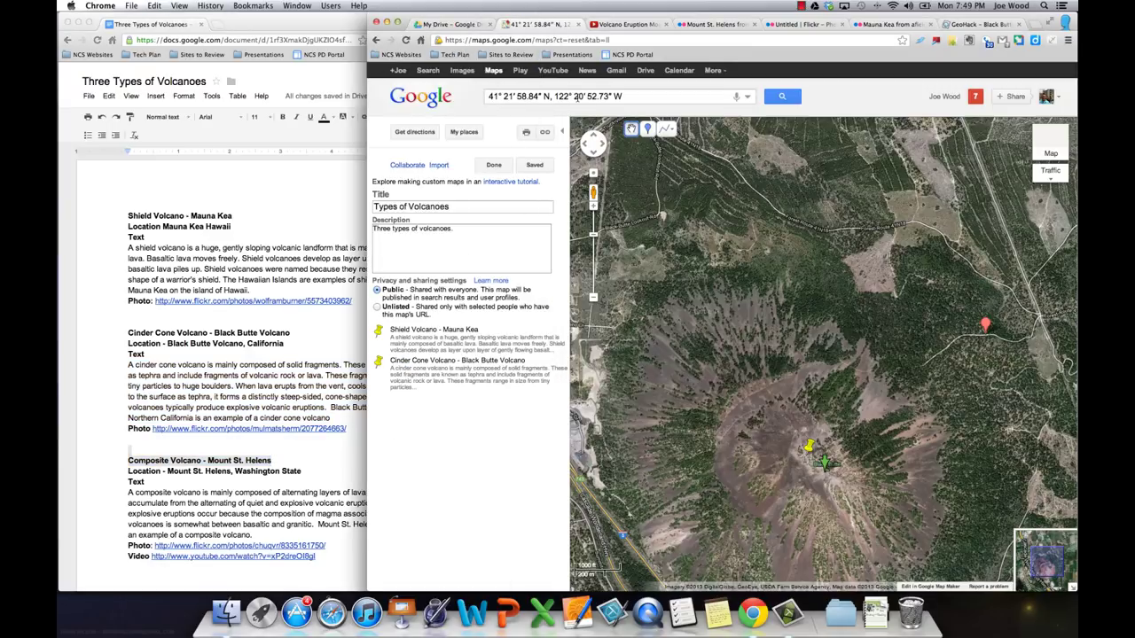
{"action": "left_click", "coordinate": [578, 97]}
{"action": "type", "text": "mount"}
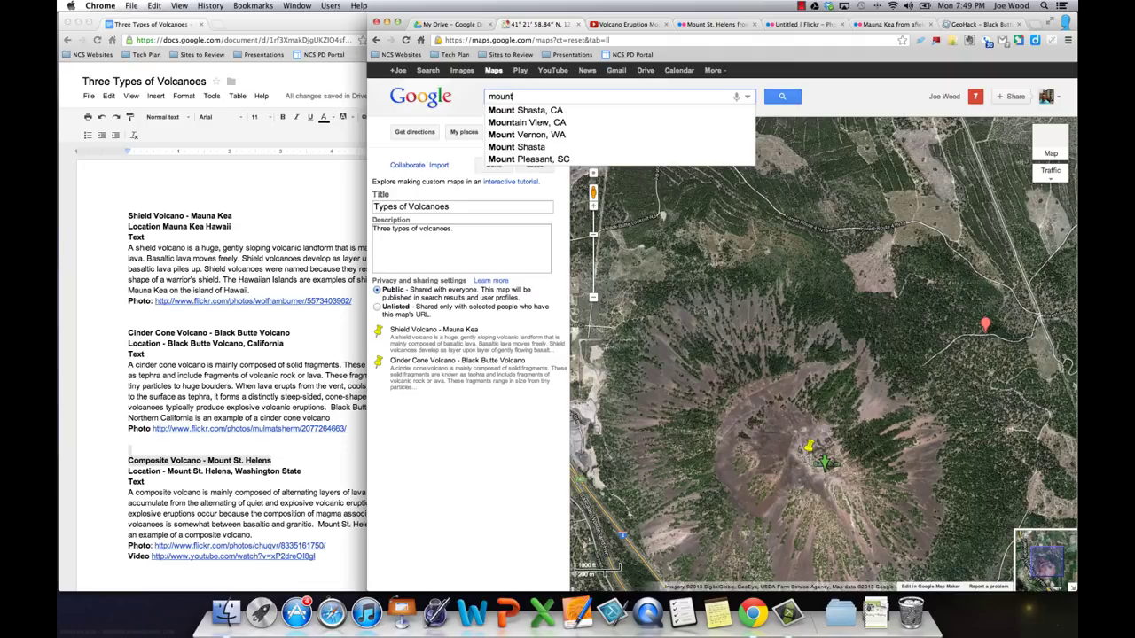
{"action": "type", "text": " st helens"}
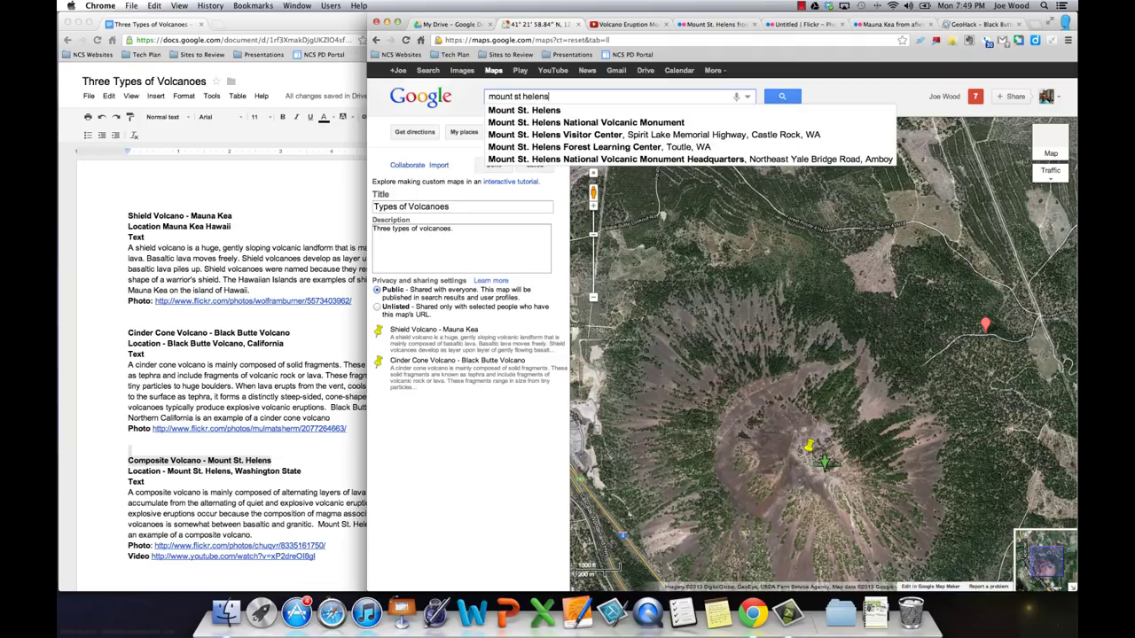
{"action": "key", "text": "Down"}
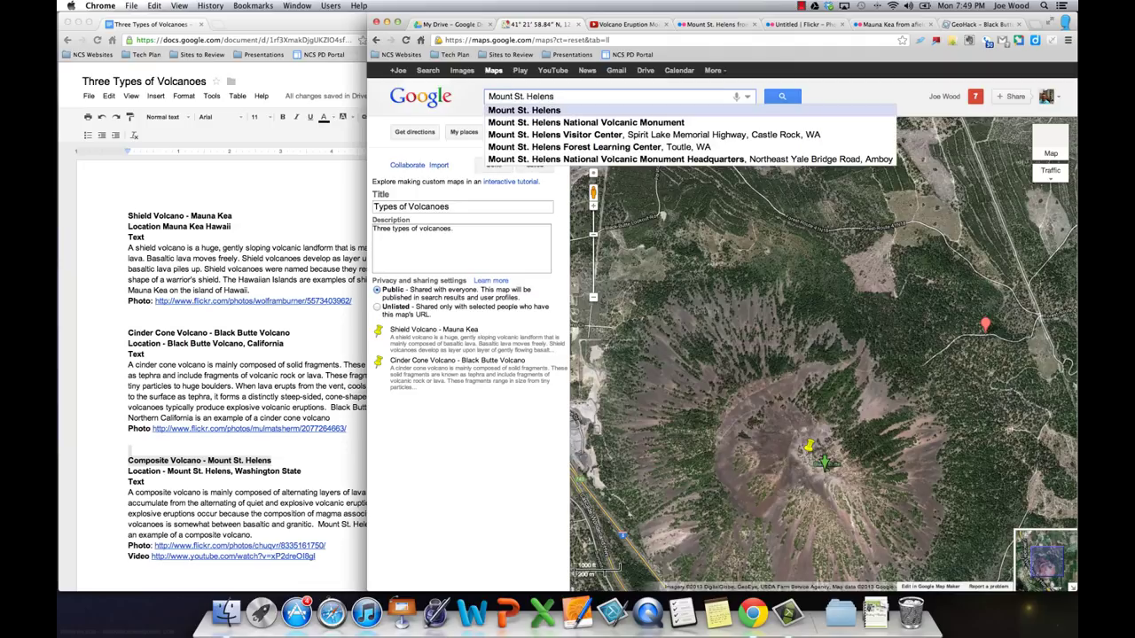
{"action": "key", "text": "Return"}
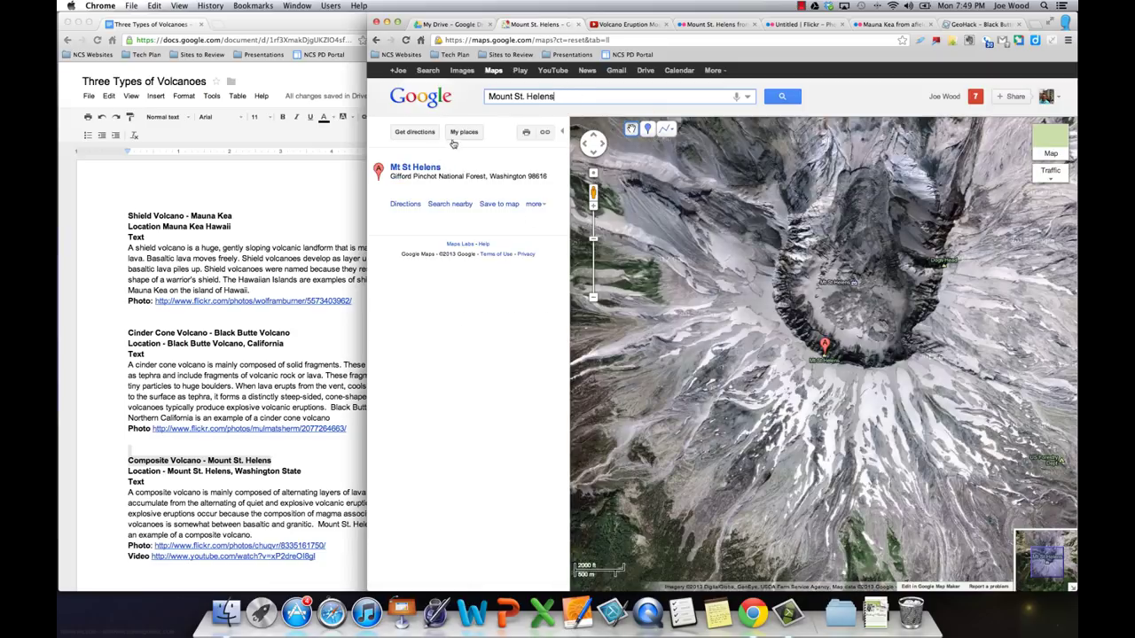
Add a placemark inside the Mount St. Helens crater and title it with the copied heading "Composite Volcano - Mount St. Helens".
{"action": "left_click", "coordinate": [647, 128]}
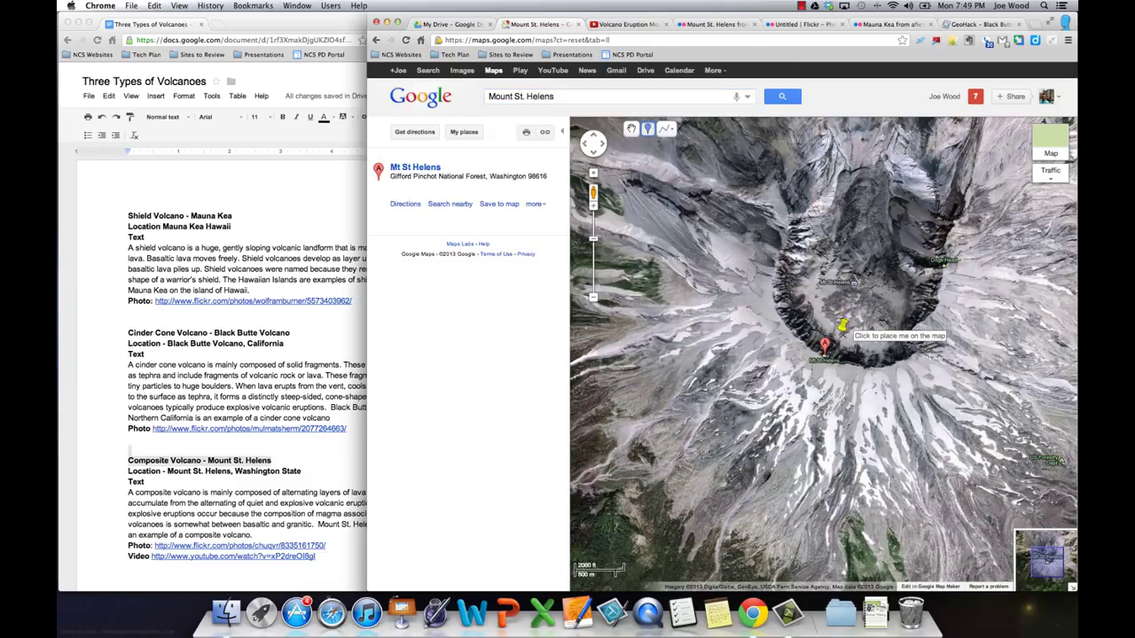
{"action": "left_click", "coordinate": [843, 333]}
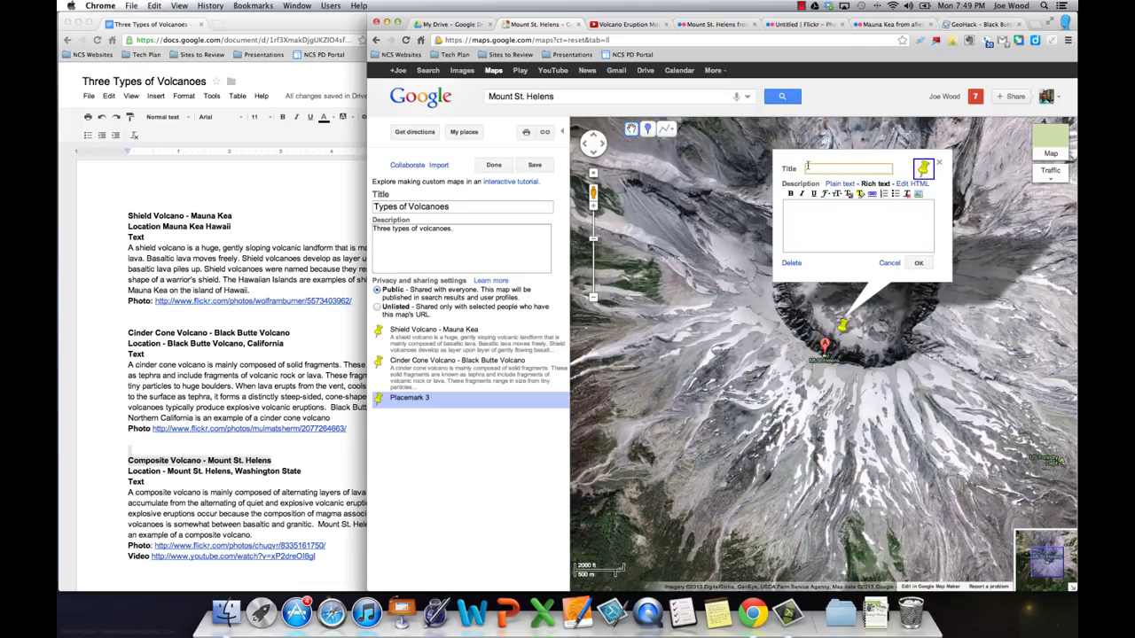
{"action": "key", "text": "super+v"}
Copy the composite volcano paragraph from the document into the Mount St. Helens placemark's description.
{"action": "left_click", "coordinate": [232, 499]}
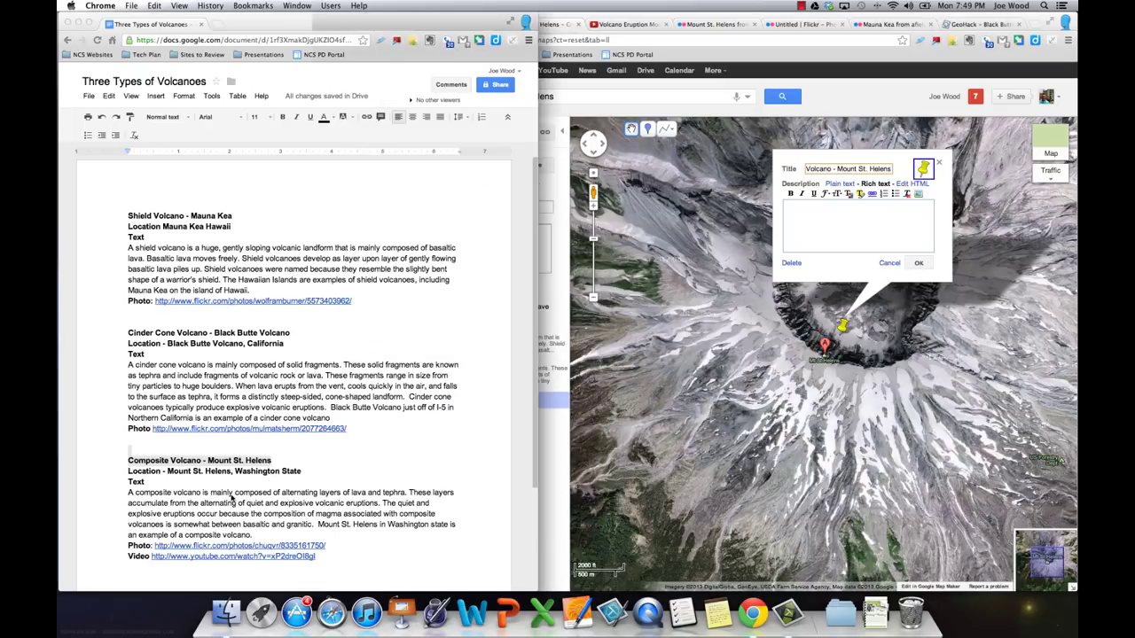
{"action": "left_click_drag", "start_coordinate": [128, 492], "coordinate": [257, 534]}
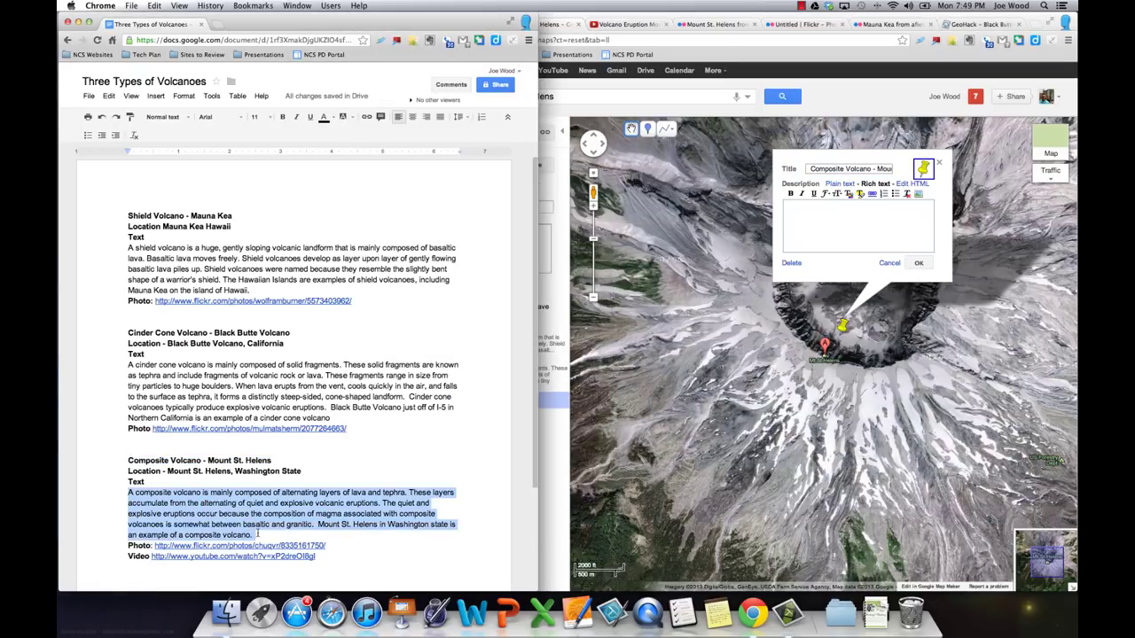
{"action": "key", "text": "super+c"}
{"action": "left_click", "coordinate": [815, 219]}
{"action": "key", "text": "super+v"}
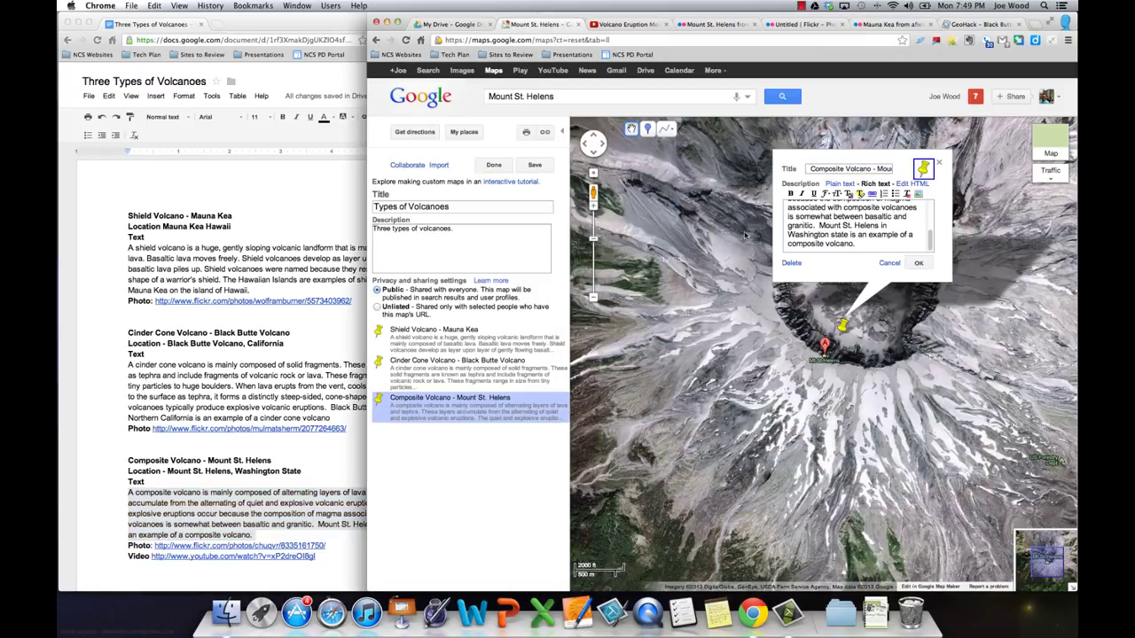
Show the Mount St. Helens photo on Flickr in its Small 240 size and copy the image URL.
{"action": "left_click", "coordinate": [725, 25]}
{"action": "left_click", "coordinate": [477, 102]}
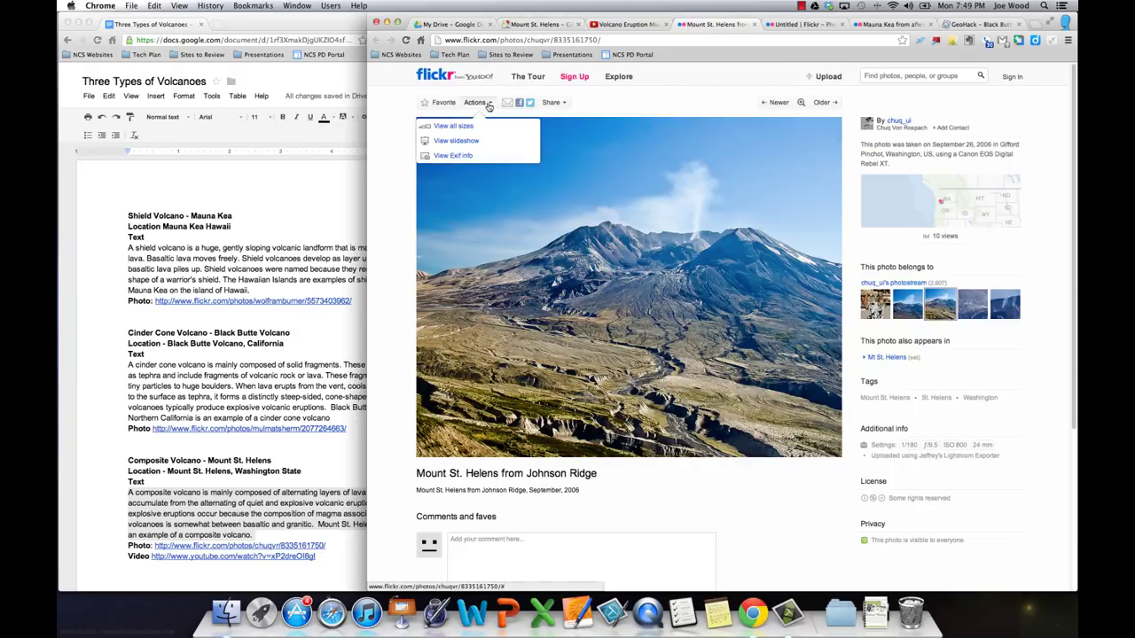
{"action": "left_click", "coordinate": [472, 129]}
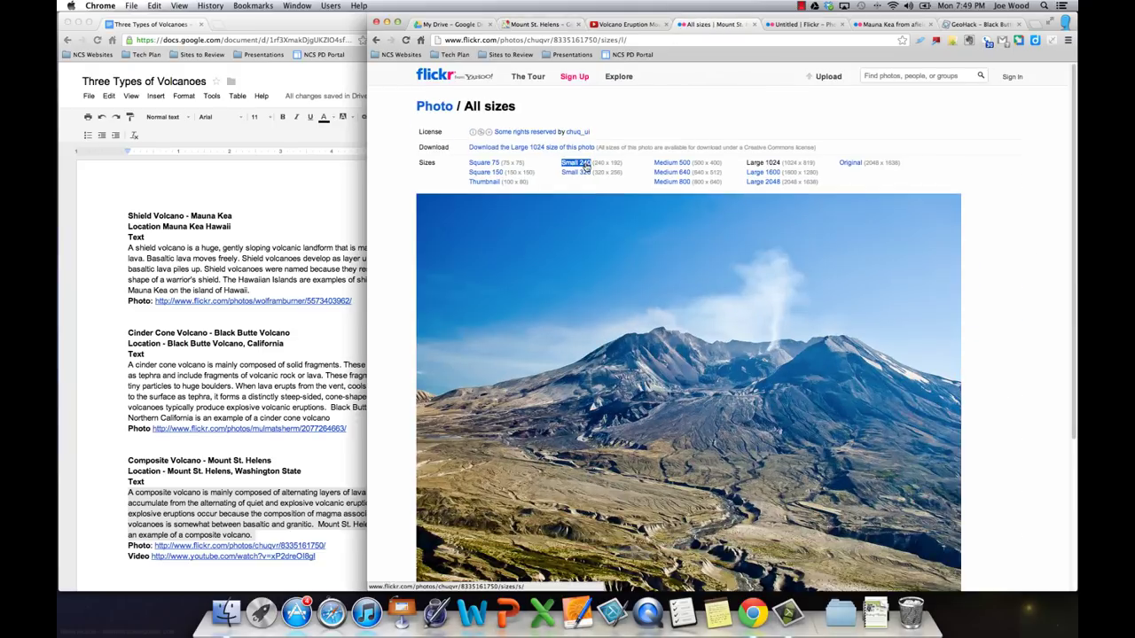
{"action": "left_click", "coordinate": [585, 165]}
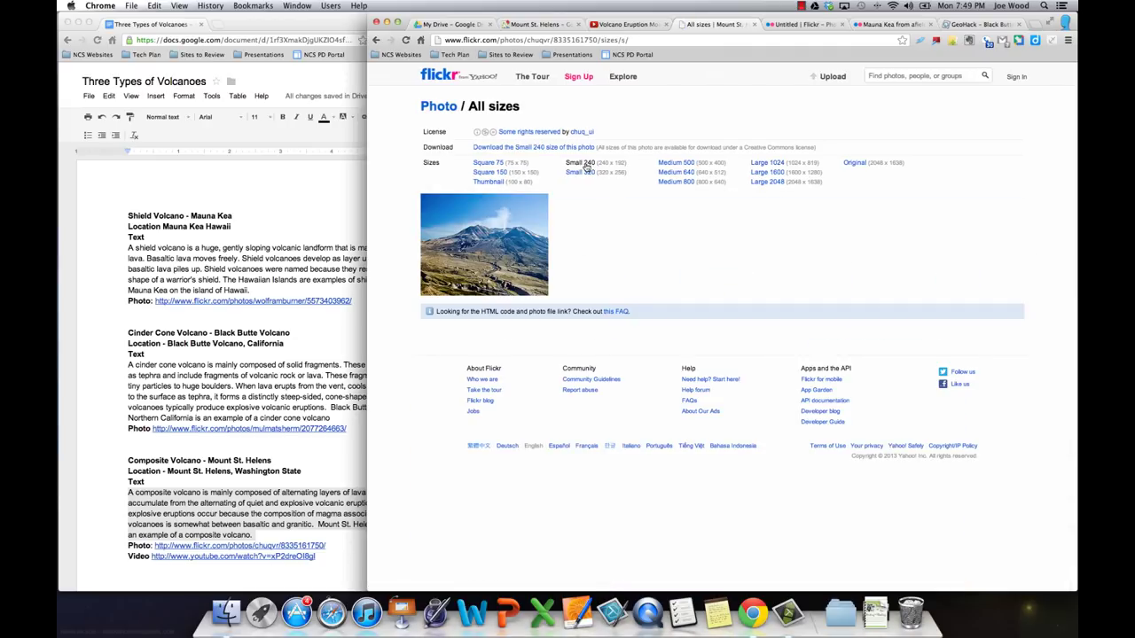
{"action": "right_click", "coordinate": [520, 220]}
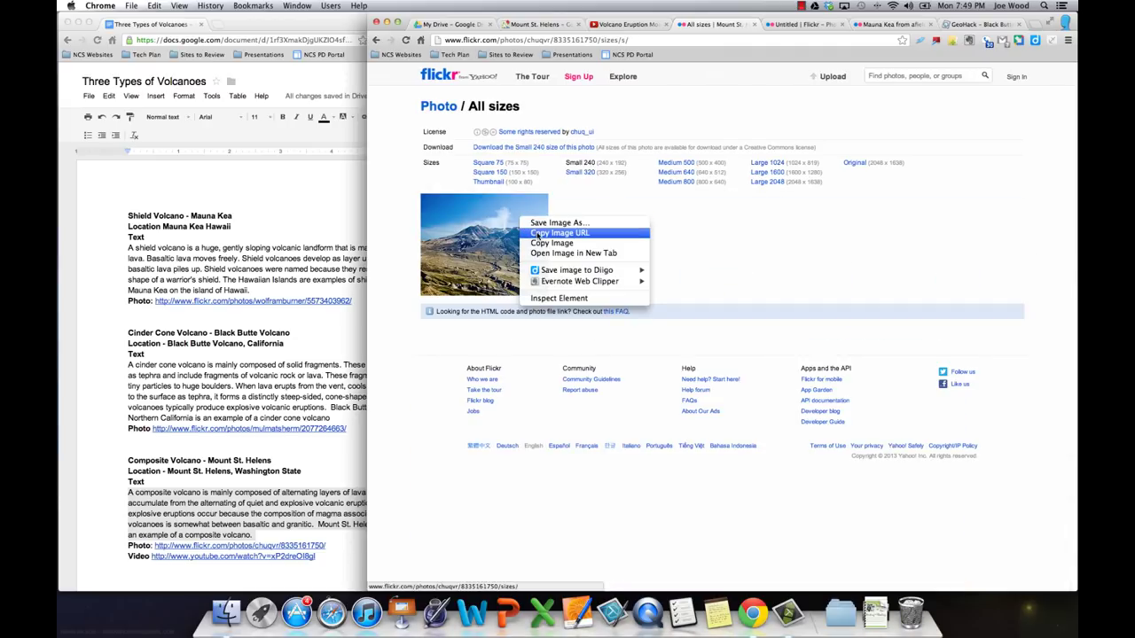
{"action": "left_click", "coordinate": [538, 233]}
Insert the copied Flickr photo above the Mount St. Helens placemark's description text, finish editing the map, and display the placemark.
{"action": "left_click", "coordinate": [523, 24]}
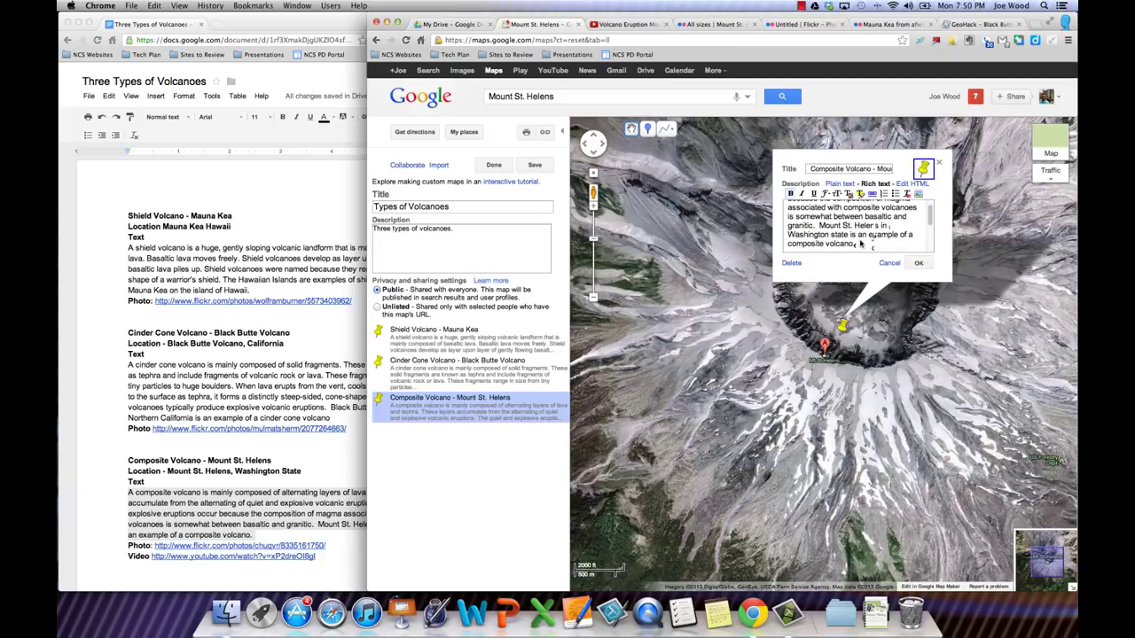
{"action": "left_click", "coordinate": [920, 262]}
{"action": "left_click", "coordinate": [499, 412]}
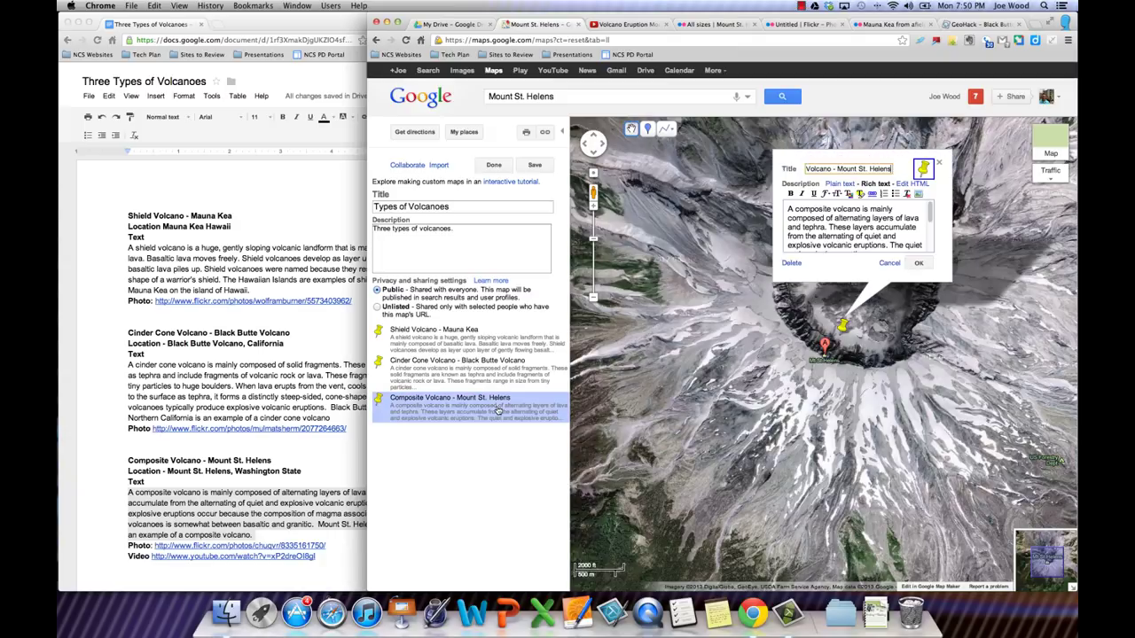
{"action": "left_click", "coordinate": [789, 210]}
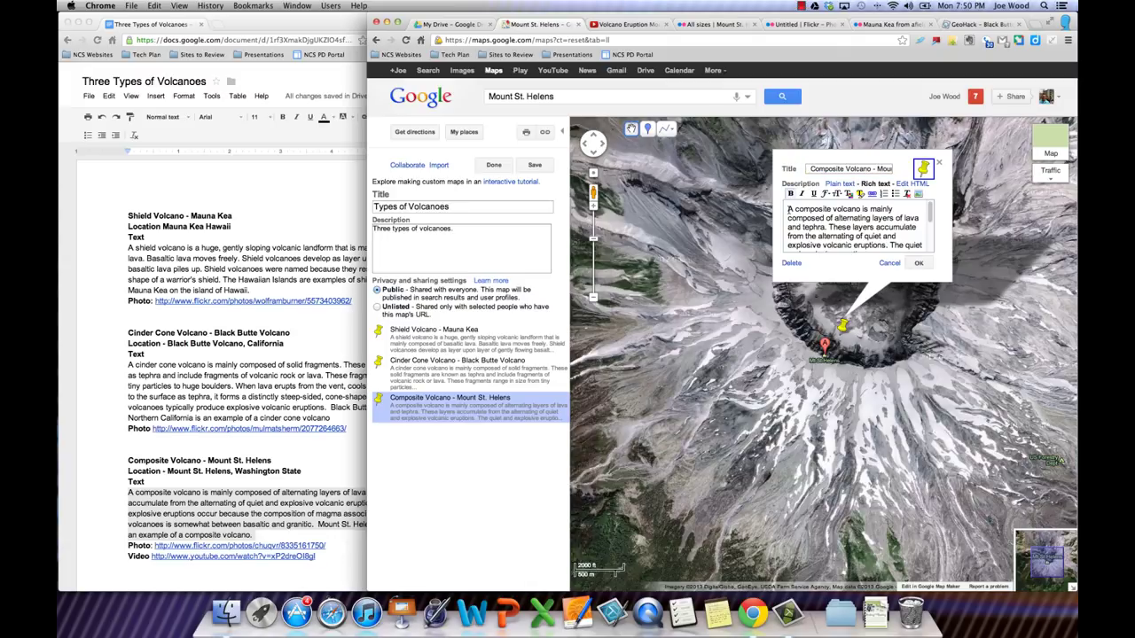
{"action": "key", "text": "Return"}
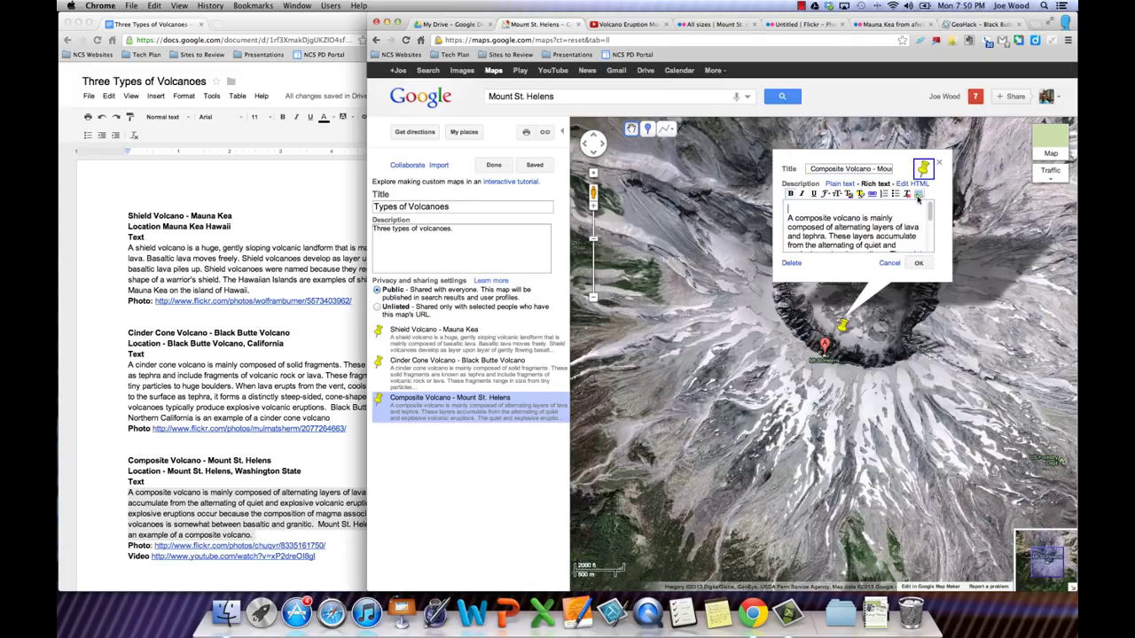
{"action": "left_click", "coordinate": [918, 193]}
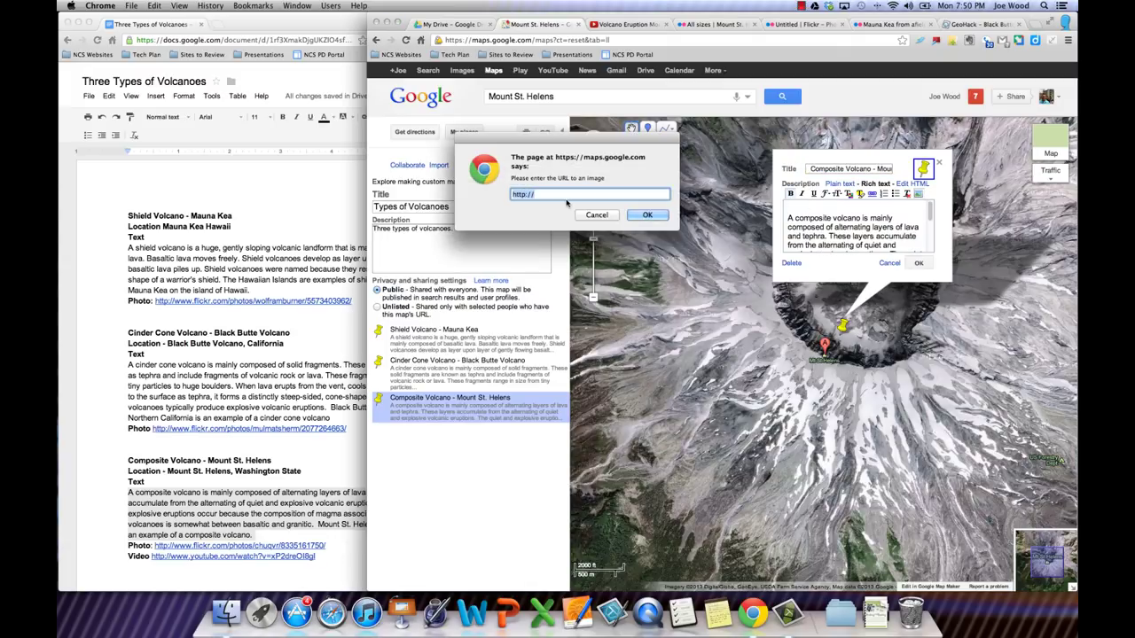
{"action": "key", "text": "super+v"}
{"action": "left_click", "coordinate": [647, 215]}
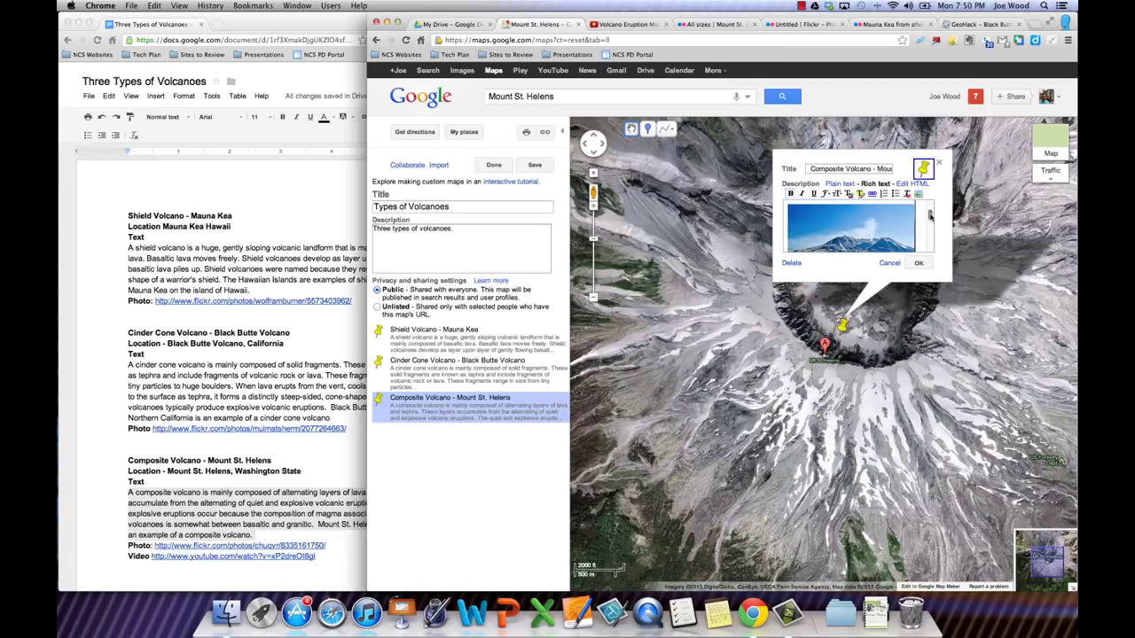
{"action": "left_click", "coordinate": [920, 263]}
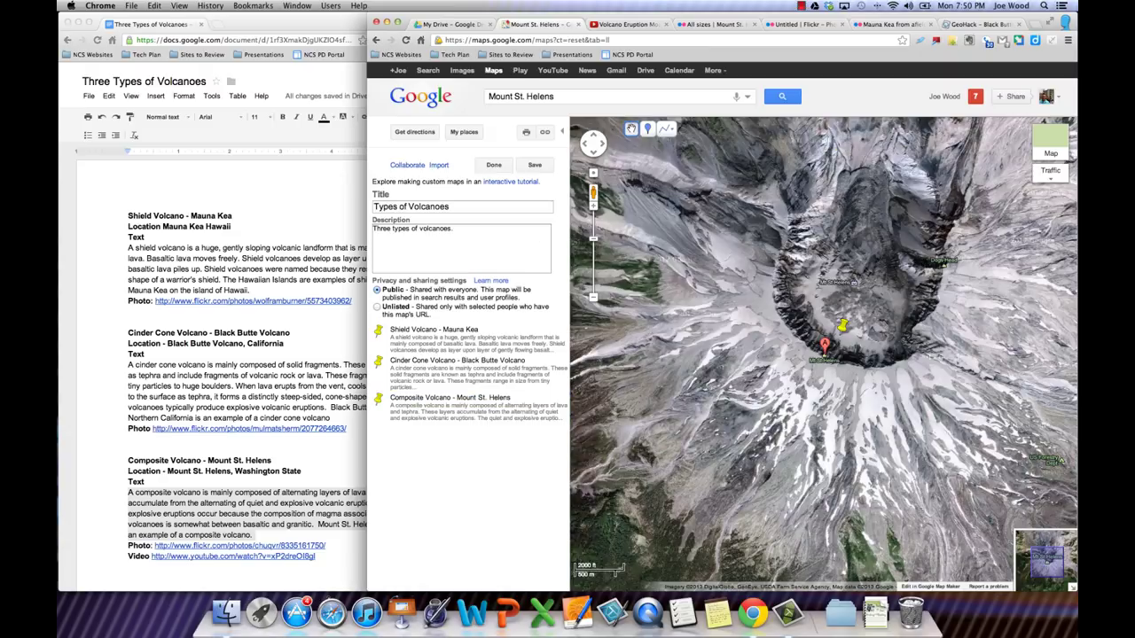
{"action": "left_click", "coordinate": [494, 165]}
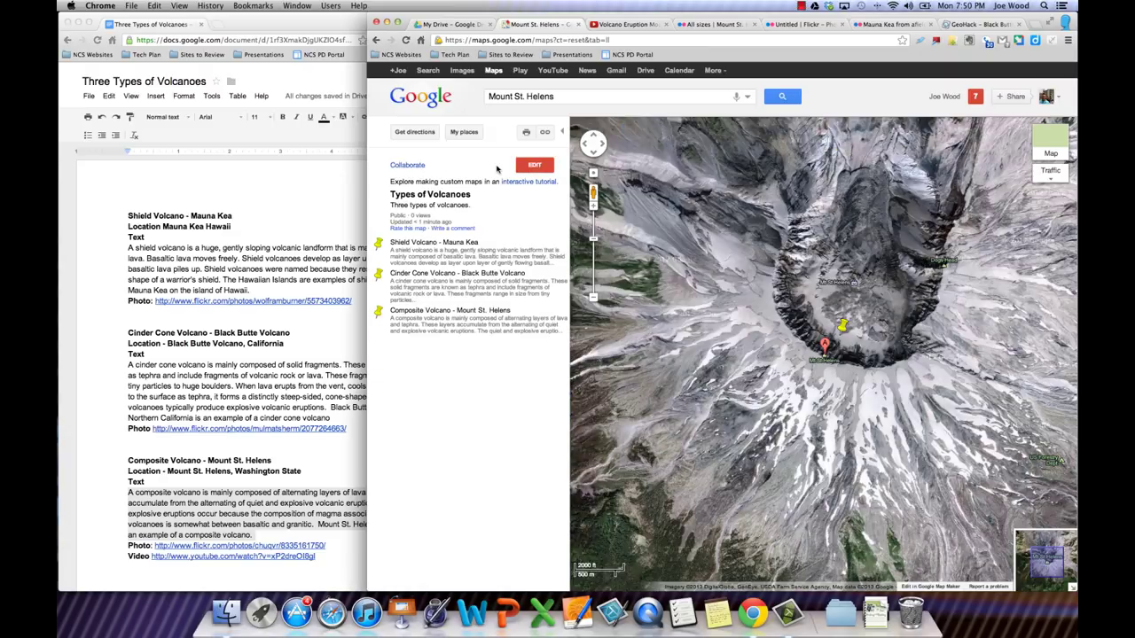
{"action": "left_click", "coordinate": [436, 314]}
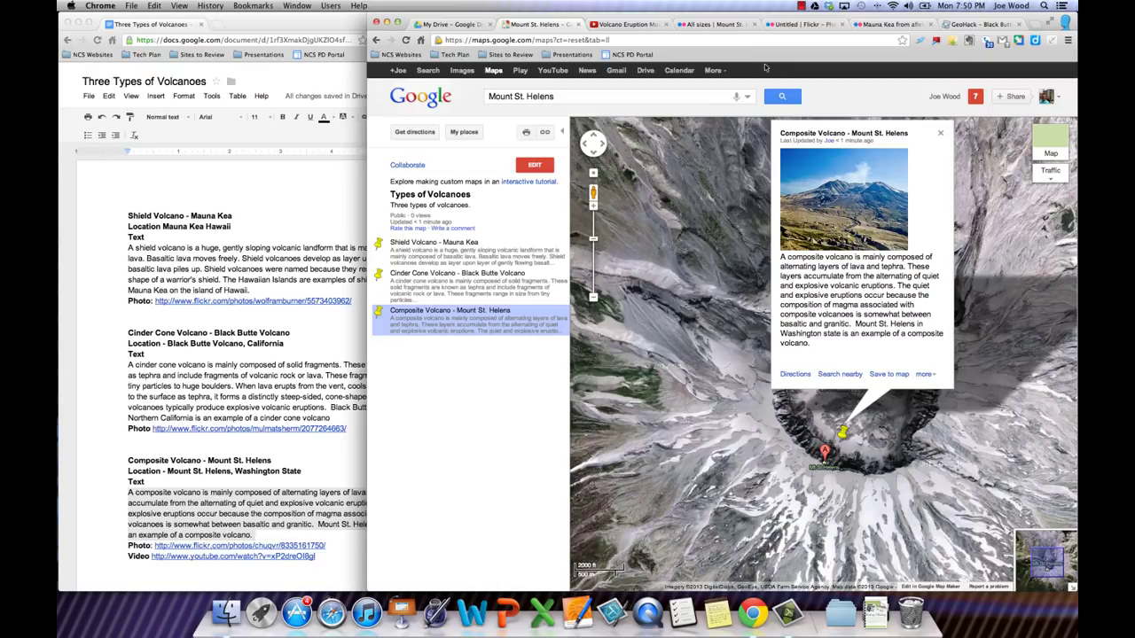
Return to the Mount St. Helens photo's main page on Flickr and select the page's web address.
{"action": "left_click", "coordinate": [727, 24]}
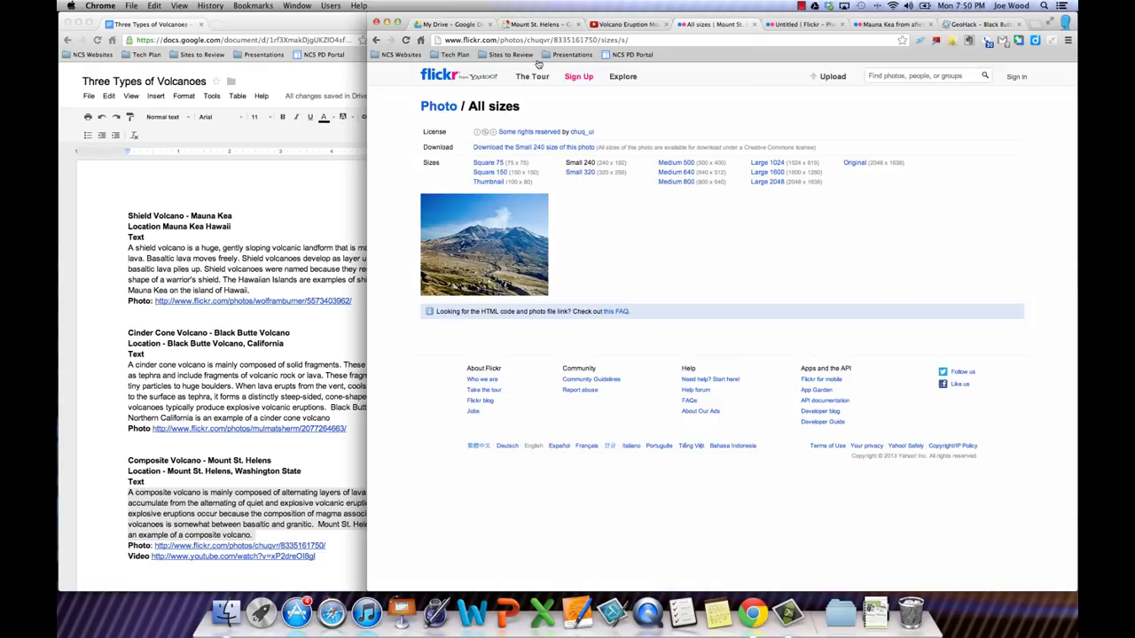
{"action": "left_click", "coordinate": [378, 42]}
{"action": "left_click", "coordinate": [378, 42]}
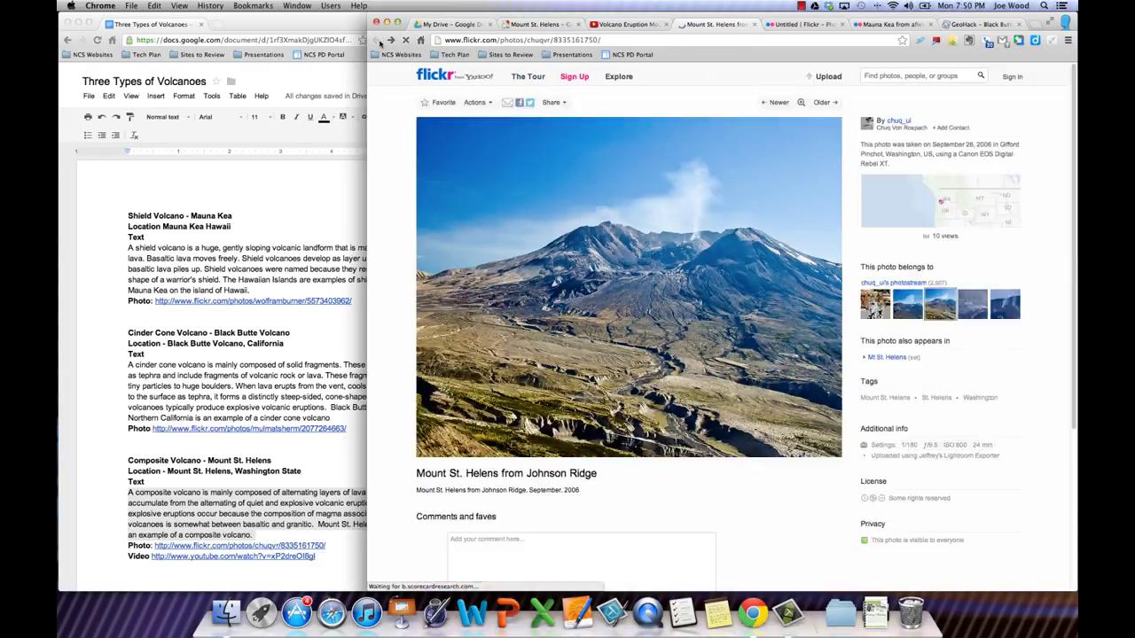
{"action": "left_click", "coordinate": [501, 40]}
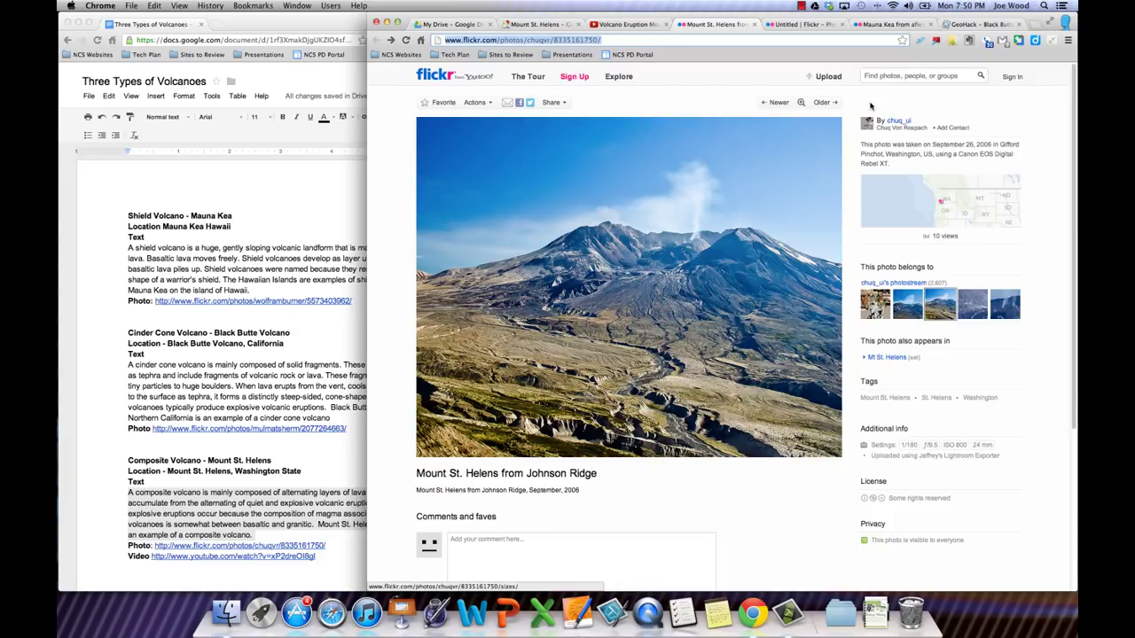
Reopen the Mount St. Helens placemark on the custom map for editing and try to reach the end of its description.
{"action": "left_click", "coordinate": [523, 25]}
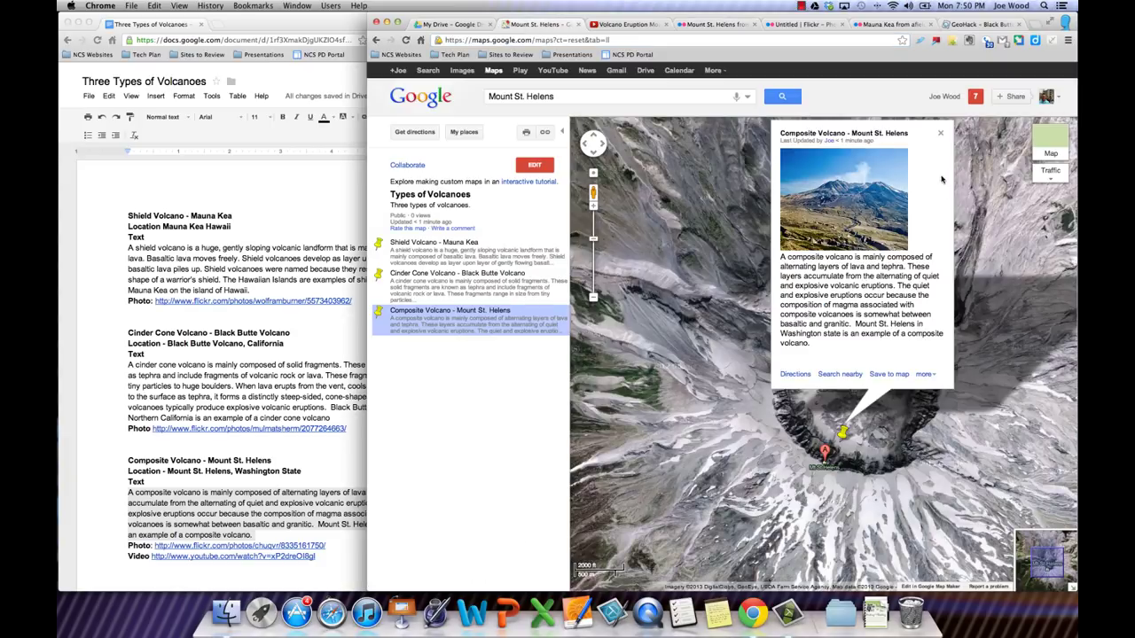
{"action": "left_click", "coordinate": [538, 166]}
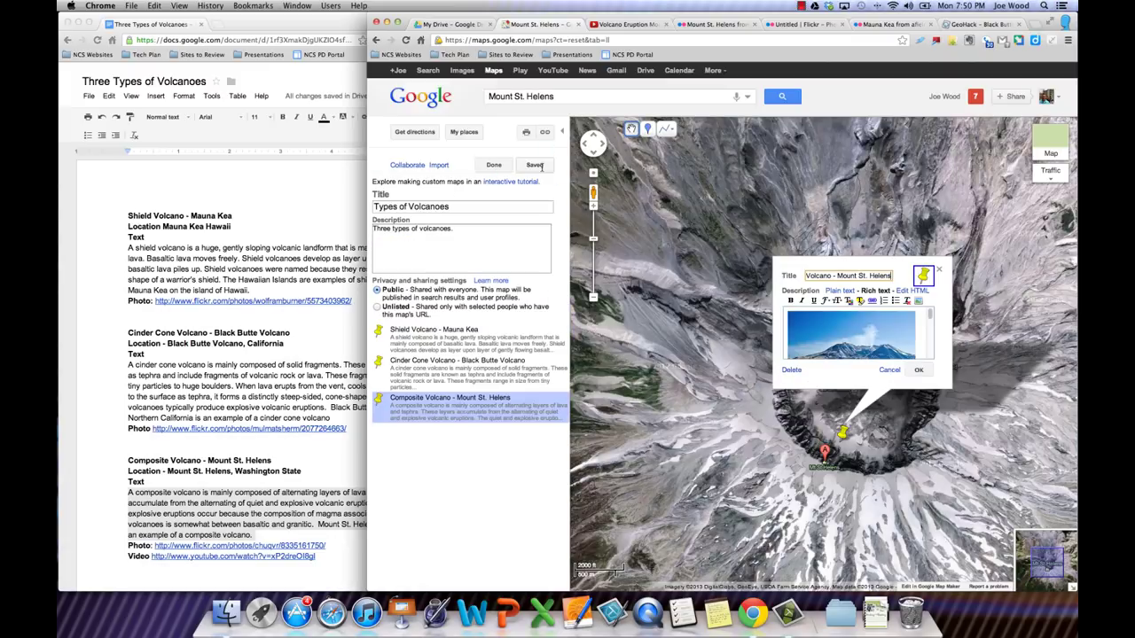
{"action": "left_click_drag", "start_coordinate": [932, 315], "coordinate": [933, 355]}
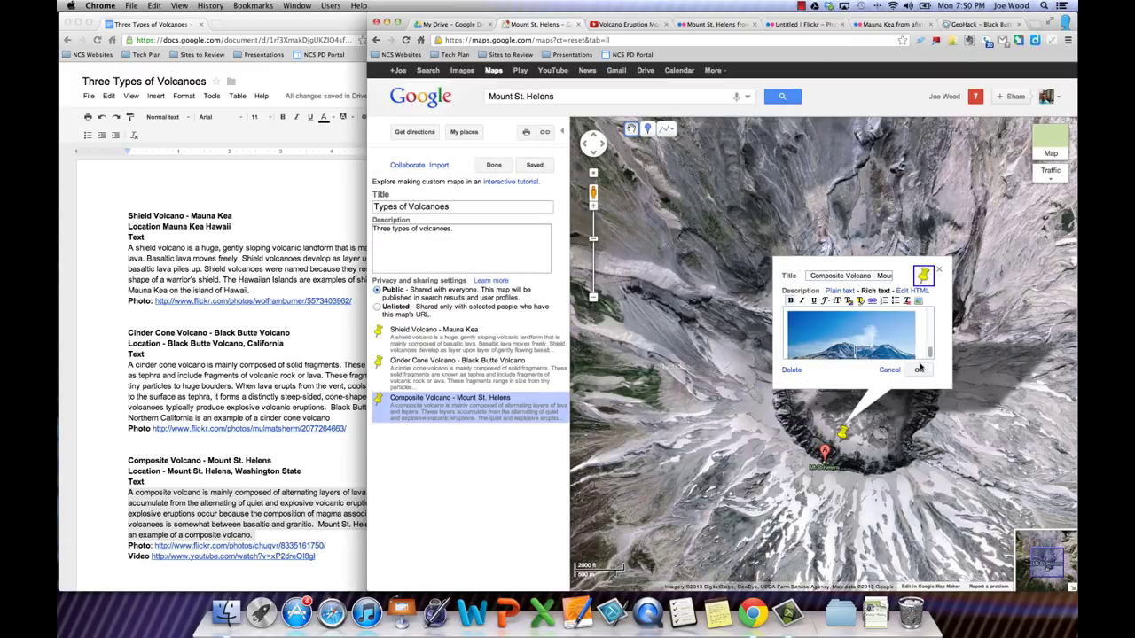
{"action": "left_click", "coordinate": [919, 369]}
{"action": "left_click", "coordinate": [888, 372]}
{"action": "left_click", "coordinate": [496, 401]}
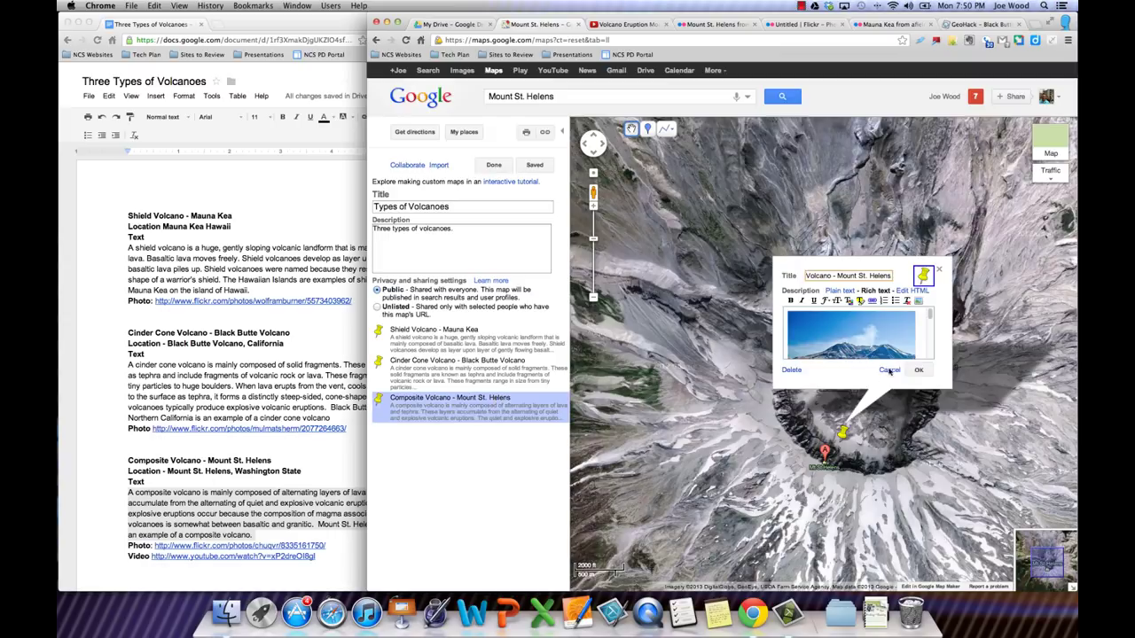
{"action": "left_click_drag", "start_coordinate": [930, 317], "coordinate": [936, 361]}
{"action": "left_click", "coordinate": [914, 350]}
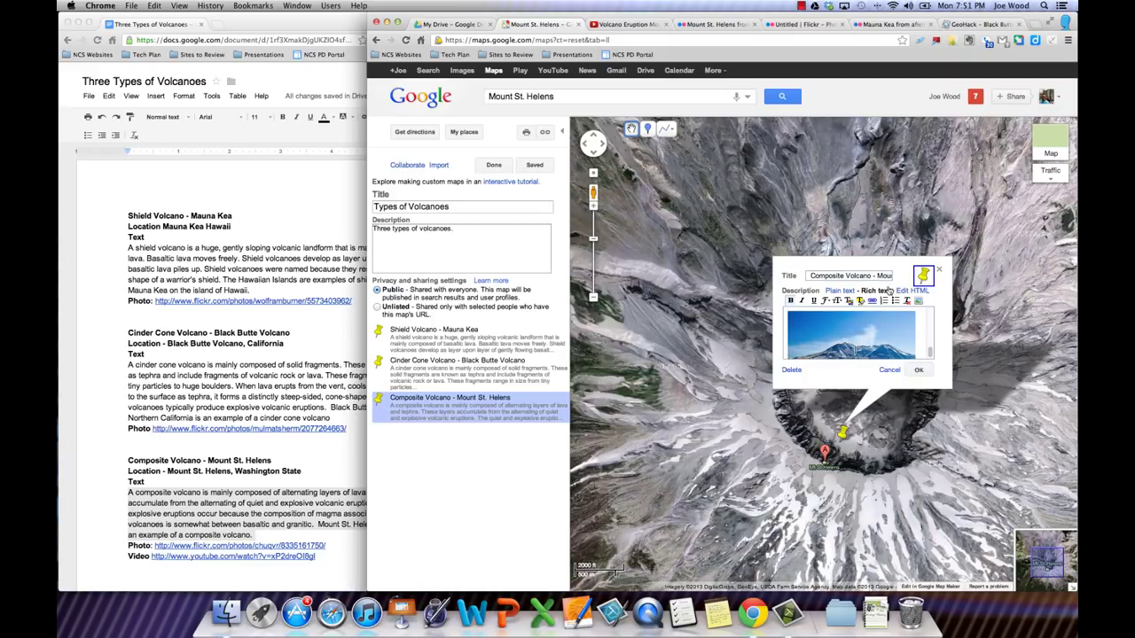
After the description's HTML, start a credit reading "Photo: Mt. St. Helens from Johnson Ridge by" with the photographer's first name.
{"action": "left_click", "coordinate": [904, 291]}
{"action": "left_click_drag", "start_coordinate": [931, 306], "coordinate": [937, 371]}
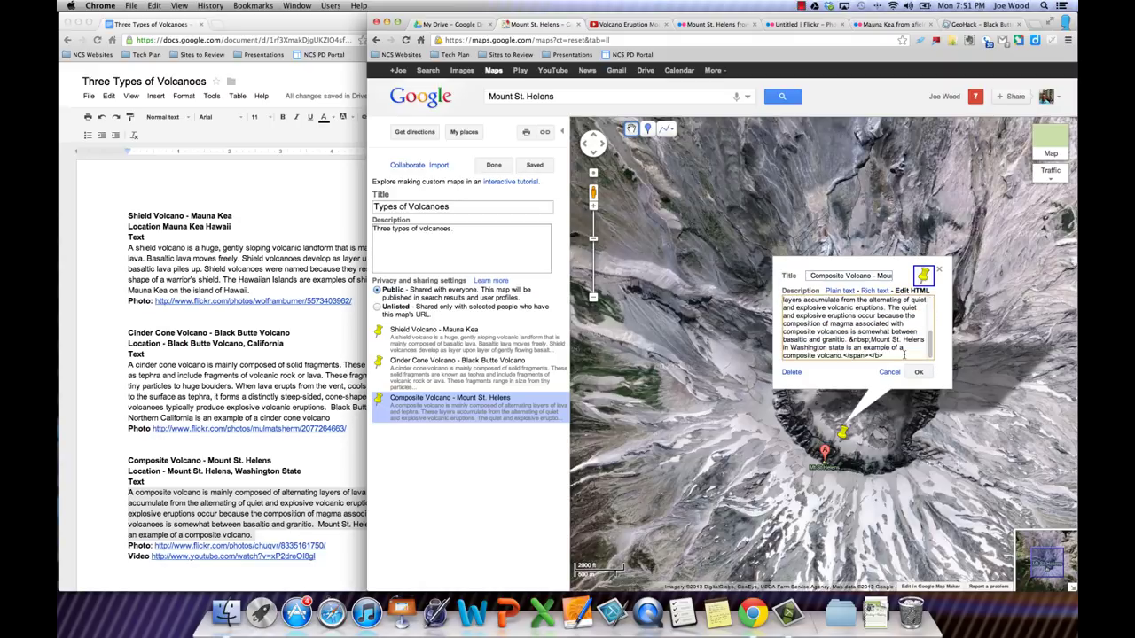
{"action": "left_click", "coordinate": [904, 355]}
{"action": "key", "text": "Return"}
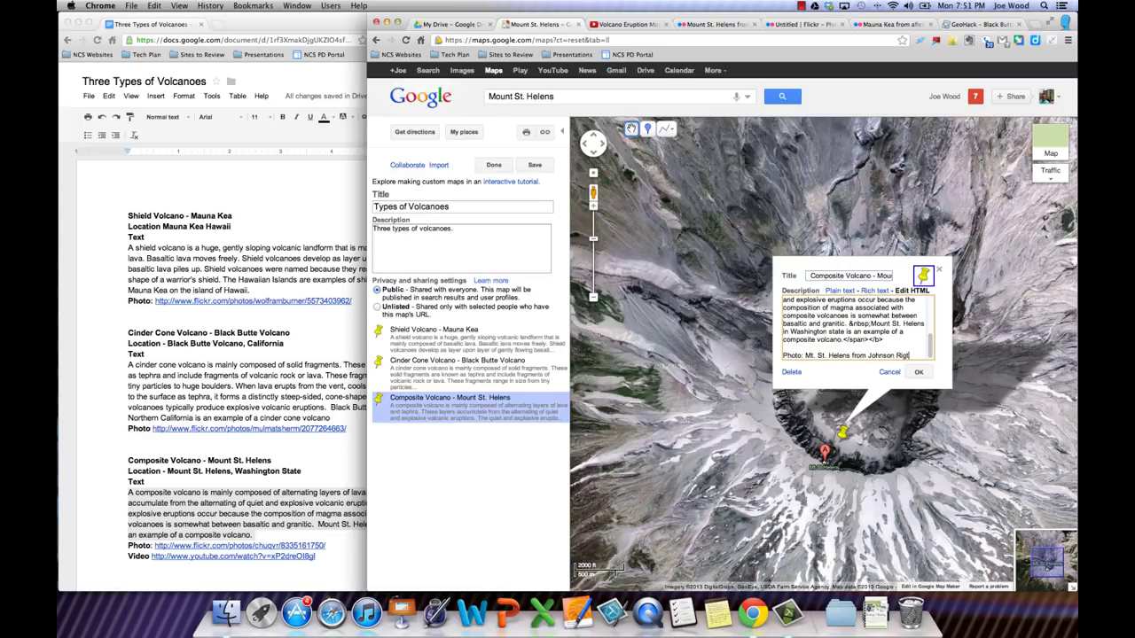
{"action": "type", "text": "Chug"}
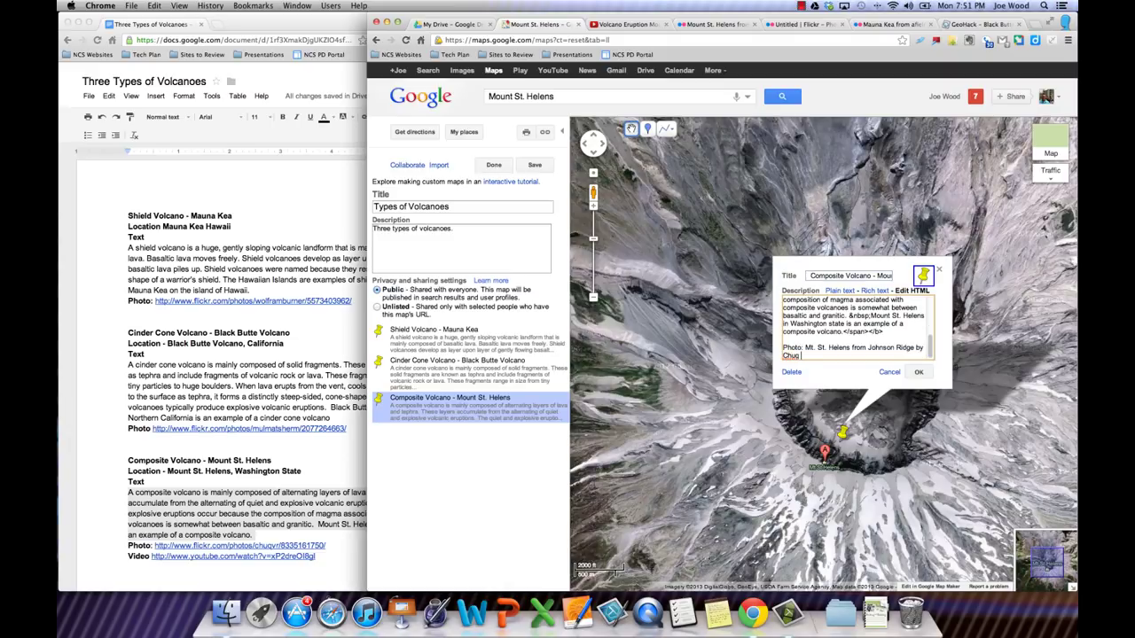
Check the photographer's name on the Flickr page and complete the credit with the rest of the name and "on Flickr".
{"action": "left_click", "coordinate": [697, 26]}
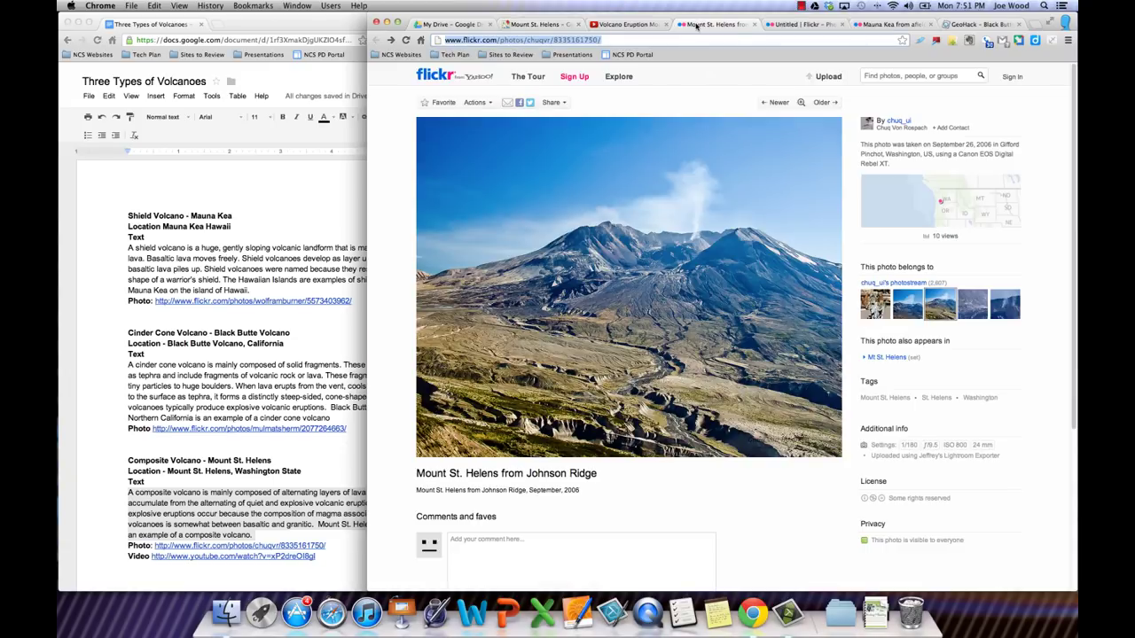
{"action": "left_click", "coordinate": [549, 27]}
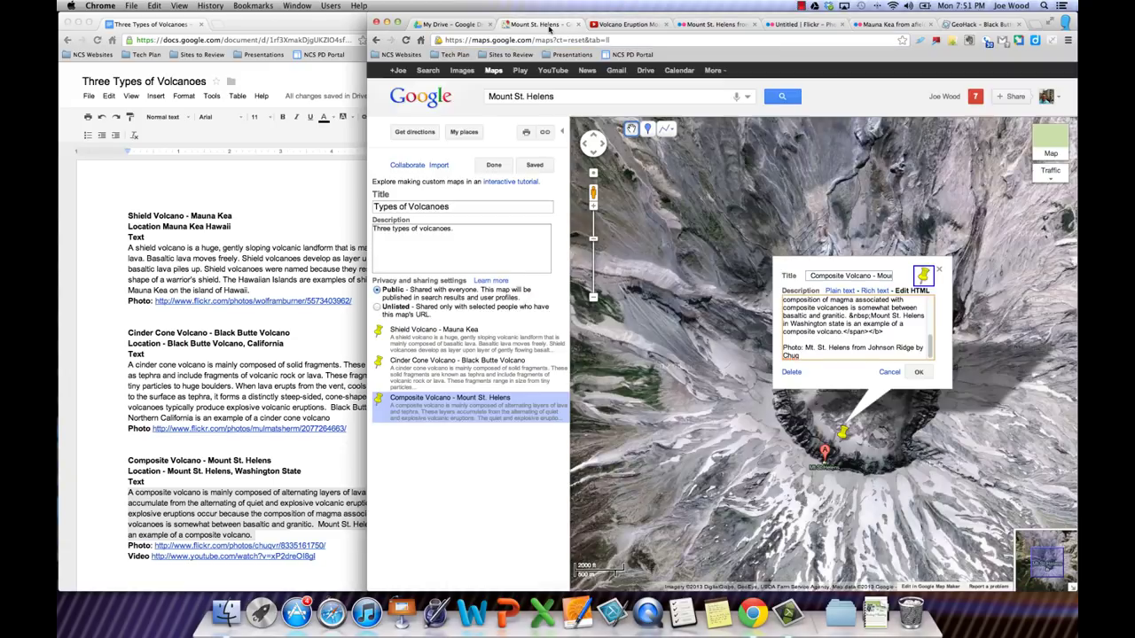
{"action": "type", "text": "Ui on fl"}
{"action": "key", "text": "BackSpace"}
{"action": "key", "text": "BackSpace"}
{"action": "type", "text": "Flickr"}
Review the Mount St. Helens placemark's description in rich text and confirm the edits.
{"action": "left_click", "coordinate": [875, 291]}
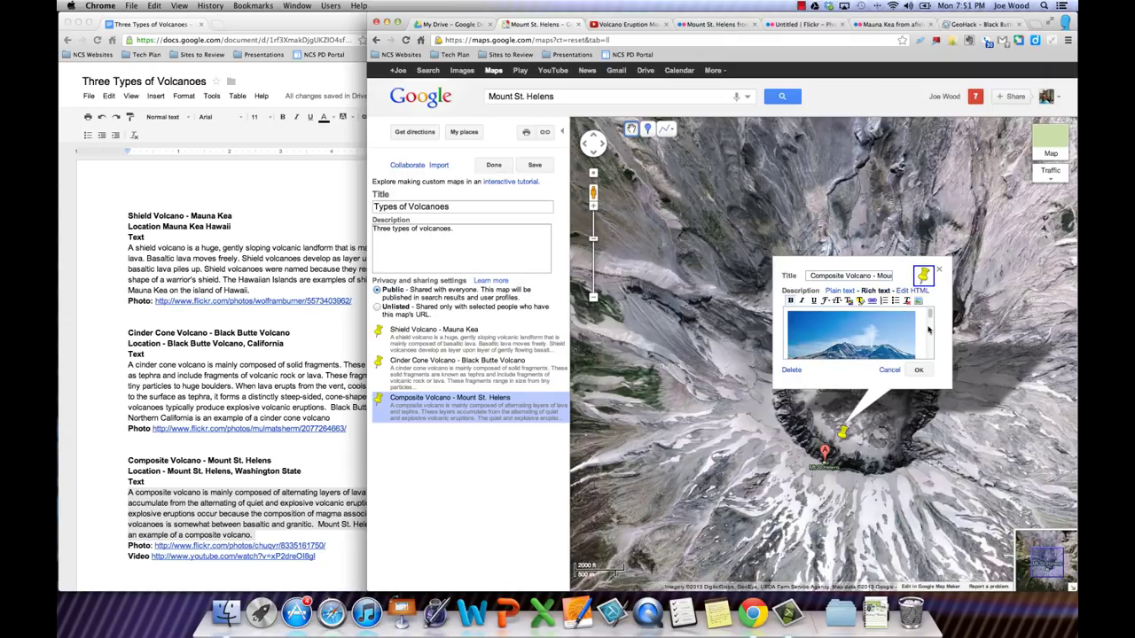
{"action": "left_click_drag", "start_coordinate": [933, 317], "coordinate": [931, 345]}
{"action": "left_click", "coordinate": [918, 370]}
{"action": "left_click", "coordinate": [518, 410]}
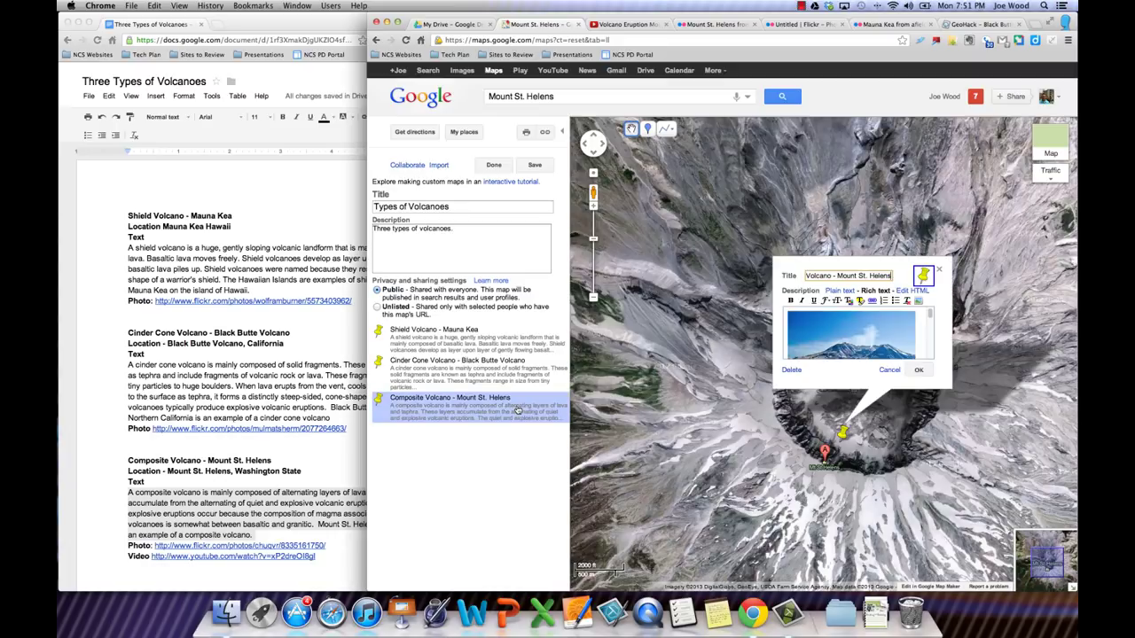
{"action": "scroll", "coordinate": [864, 340], "scroll_direction": "down", "scroll_amount": 3}
{"action": "scroll", "coordinate": [910, 305], "scroll_direction": "up", "scroll_amount": 3}
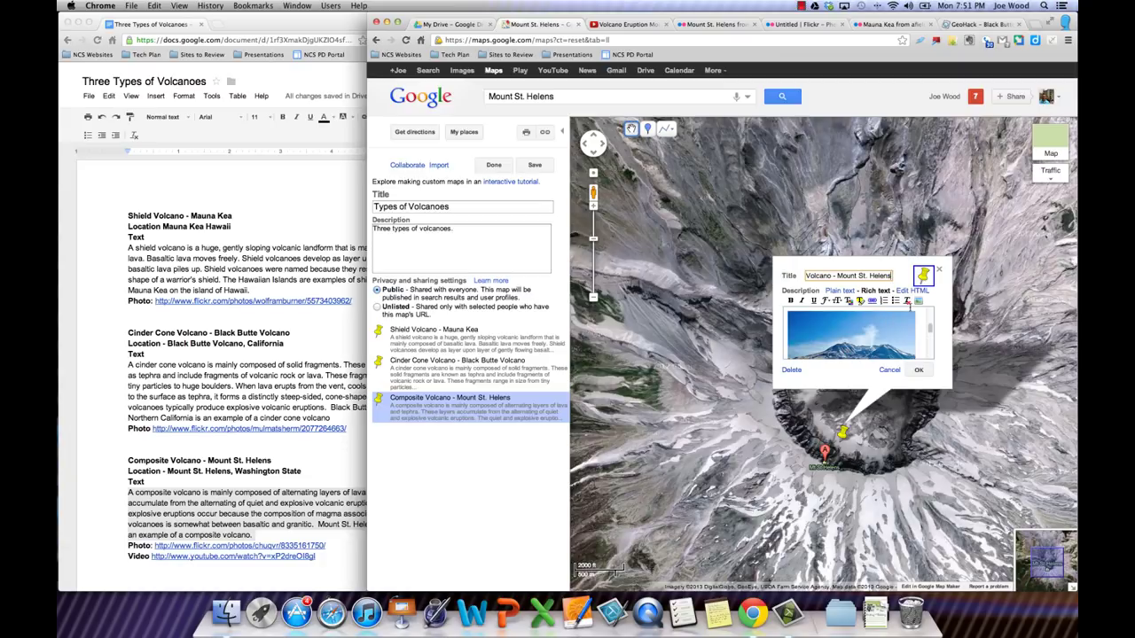
{"action": "left_click", "coordinate": [918, 370]}
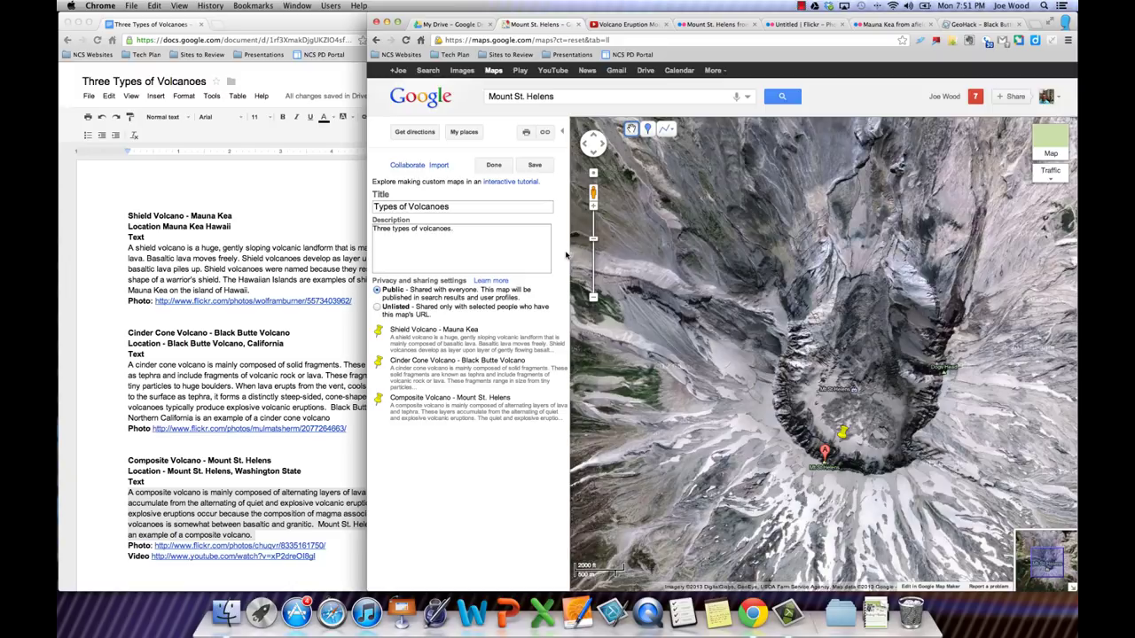
Check the sharing and embed options of the YouTube video "Volcano Eruption Mount St. Helens May 18, 1980 USGS".
{"action": "left_click", "coordinate": [627, 26]}
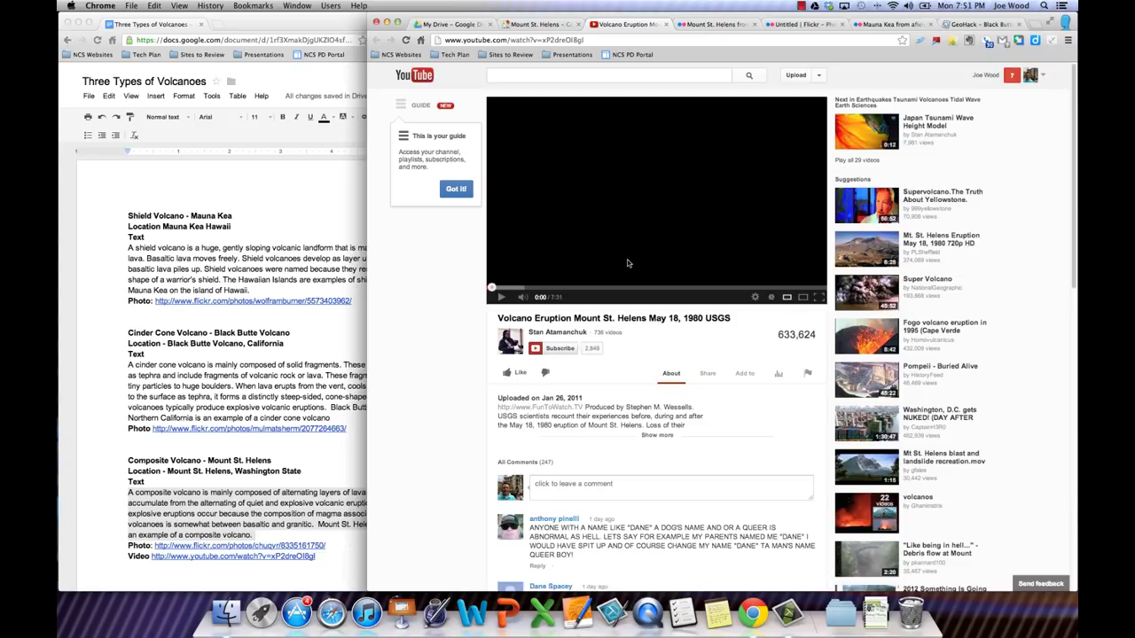
{"action": "left_click", "coordinate": [708, 374]}
{"action": "left_click", "coordinate": [585, 399]}
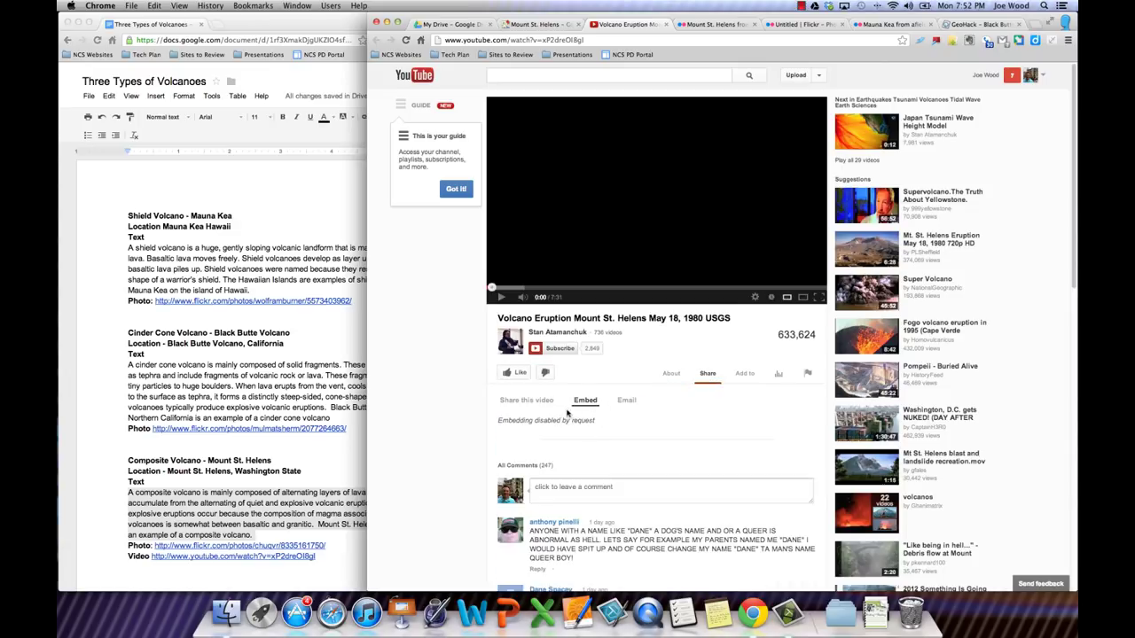
{"action": "left_click", "coordinate": [581, 405]}
{"action": "left_click", "coordinate": [545, 406]}
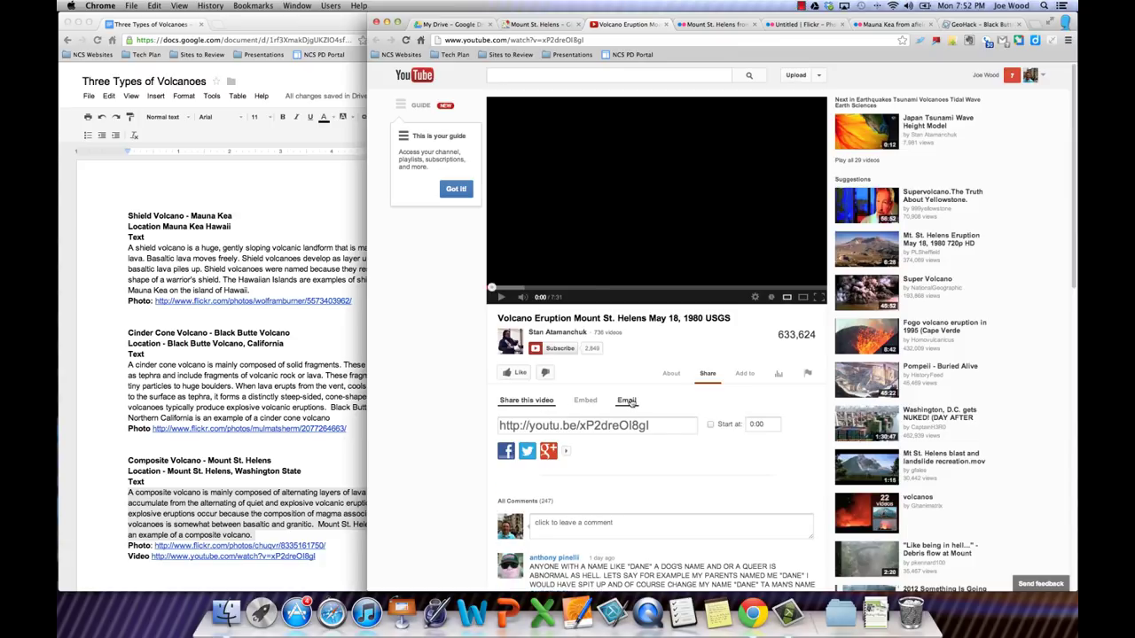
Open the suggested video "Mt. St. Helens Eruption May 18, 1980 720p HD", pause it, and select its embed code at 560 × 315.
{"action": "left_click", "coordinate": [962, 238]}
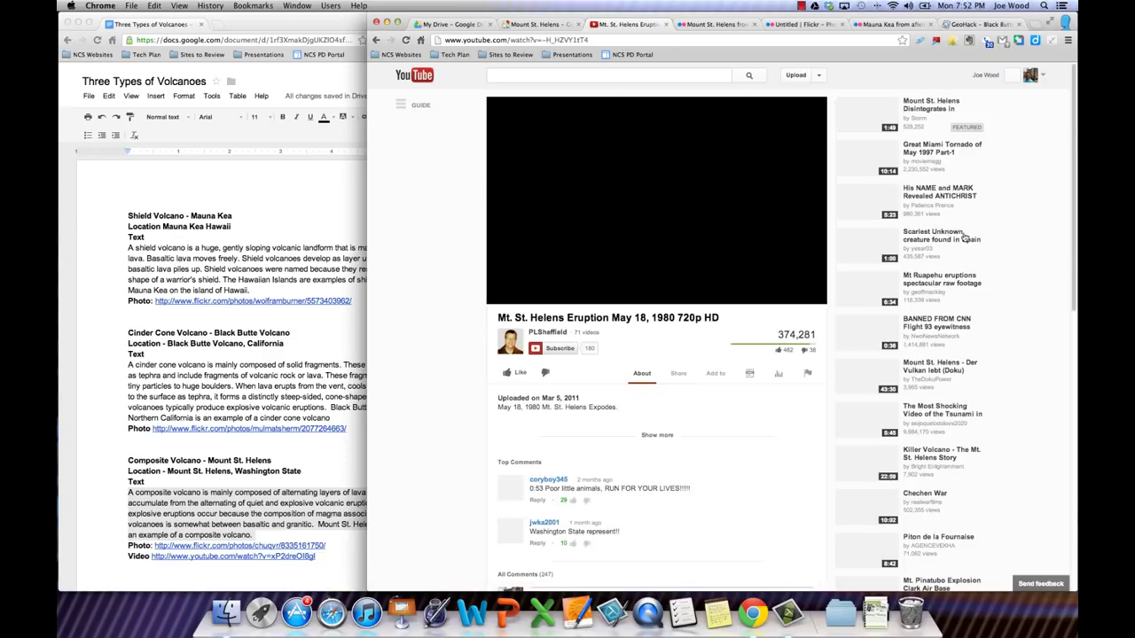
{"action": "left_click", "coordinate": [678, 373]}
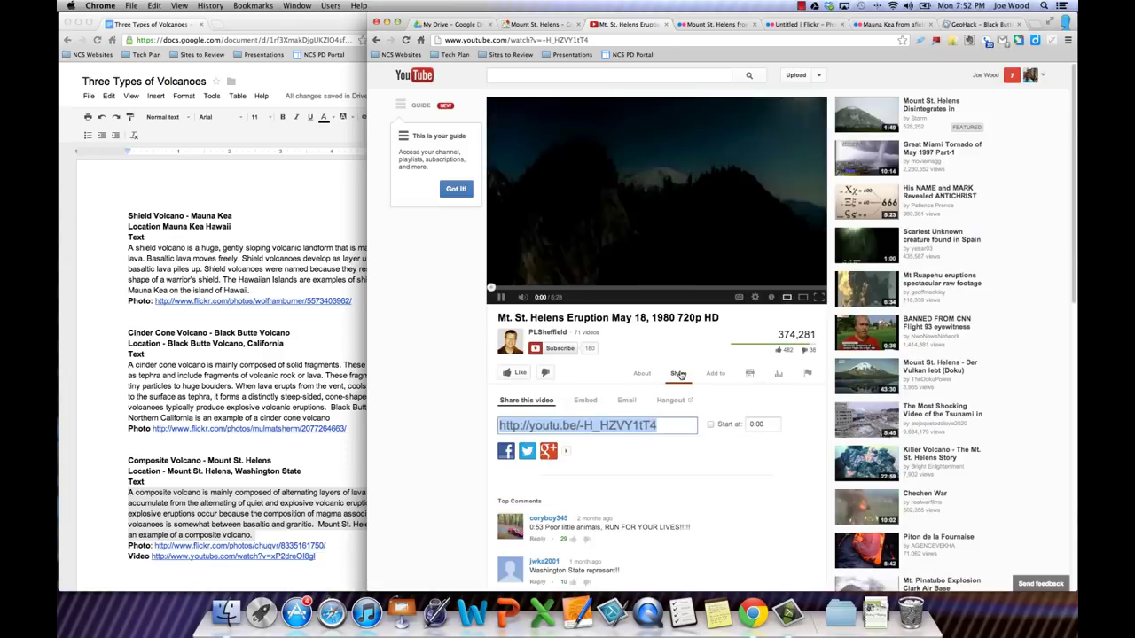
{"action": "left_click", "coordinate": [585, 400]}
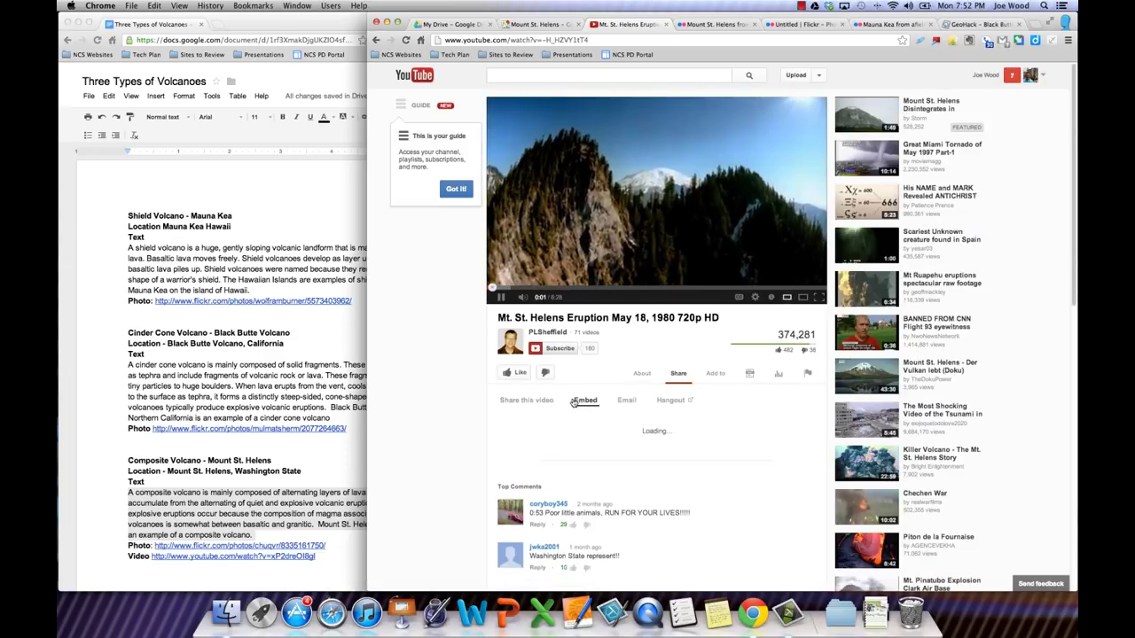
{"action": "left_click", "coordinate": [502, 297]}
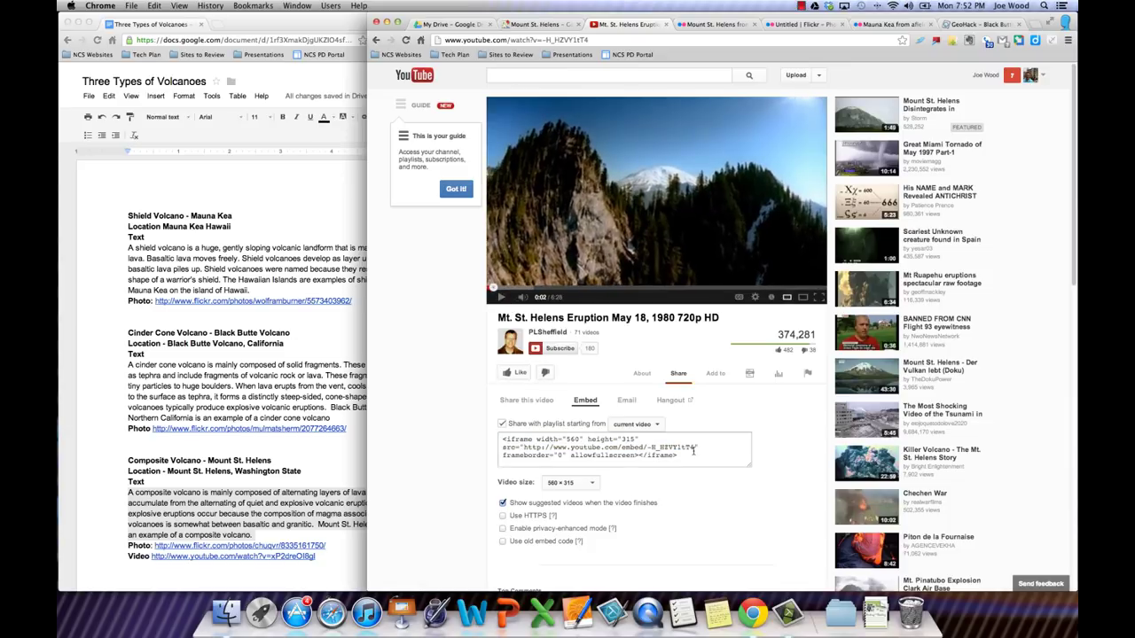
{"action": "left_click", "coordinate": [569, 482]}
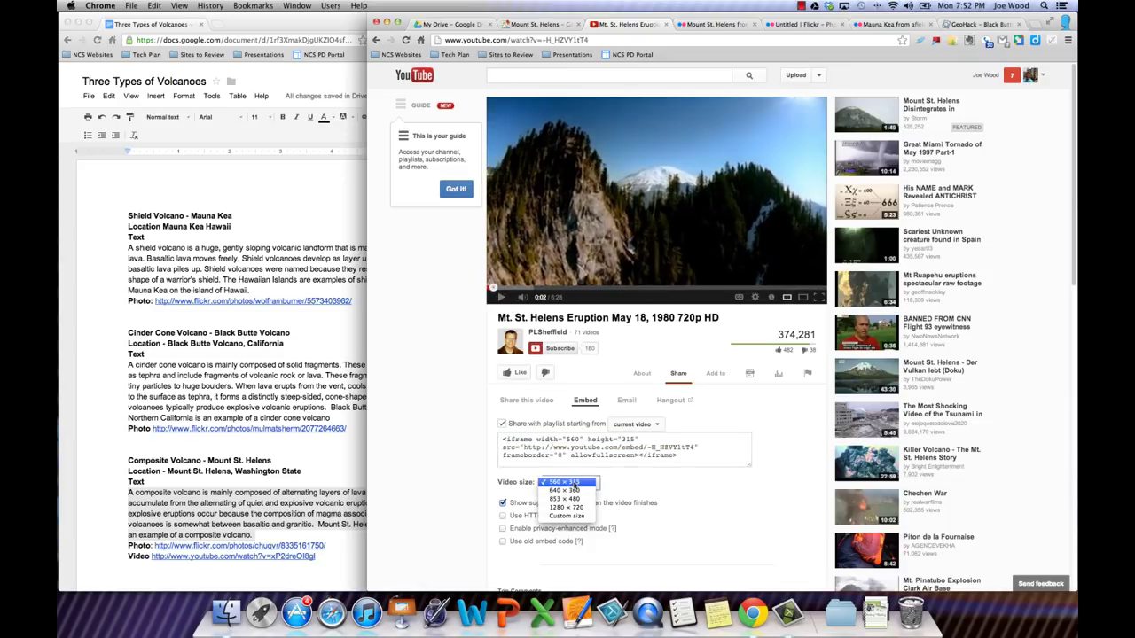
{"action": "left_click", "coordinate": [573, 483]}
{"action": "left_click", "coordinate": [682, 461]}
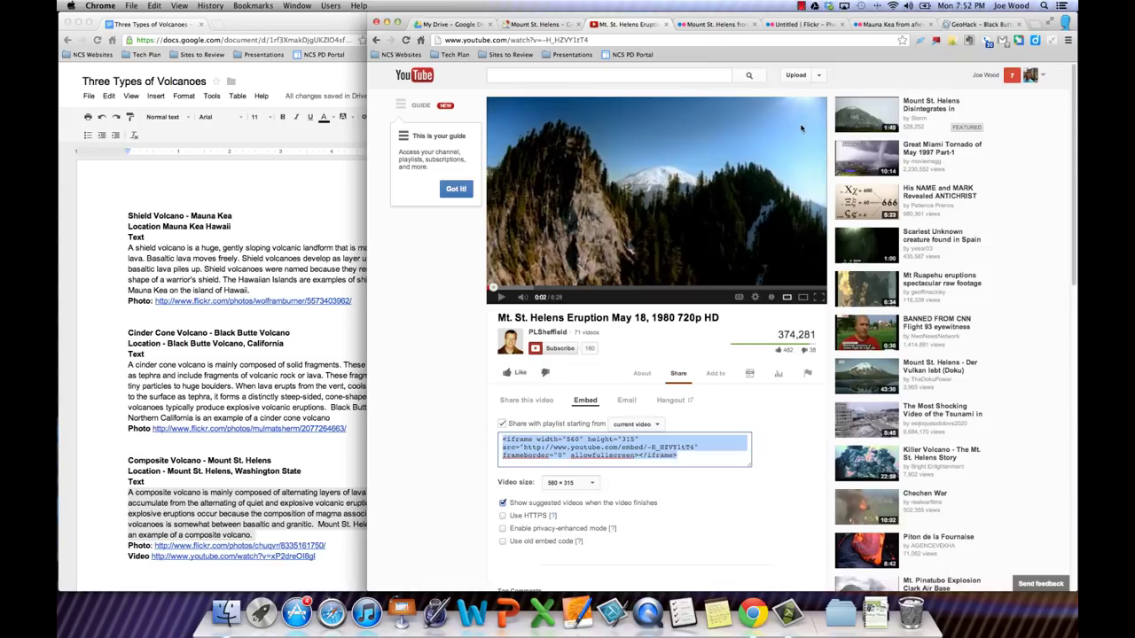
Return to the map and add the copied YouTube embed code below the photo credit in the Mount St. Helens placemark's HTML description.
{"action": "left_click", "coordinate": [520, 27]}
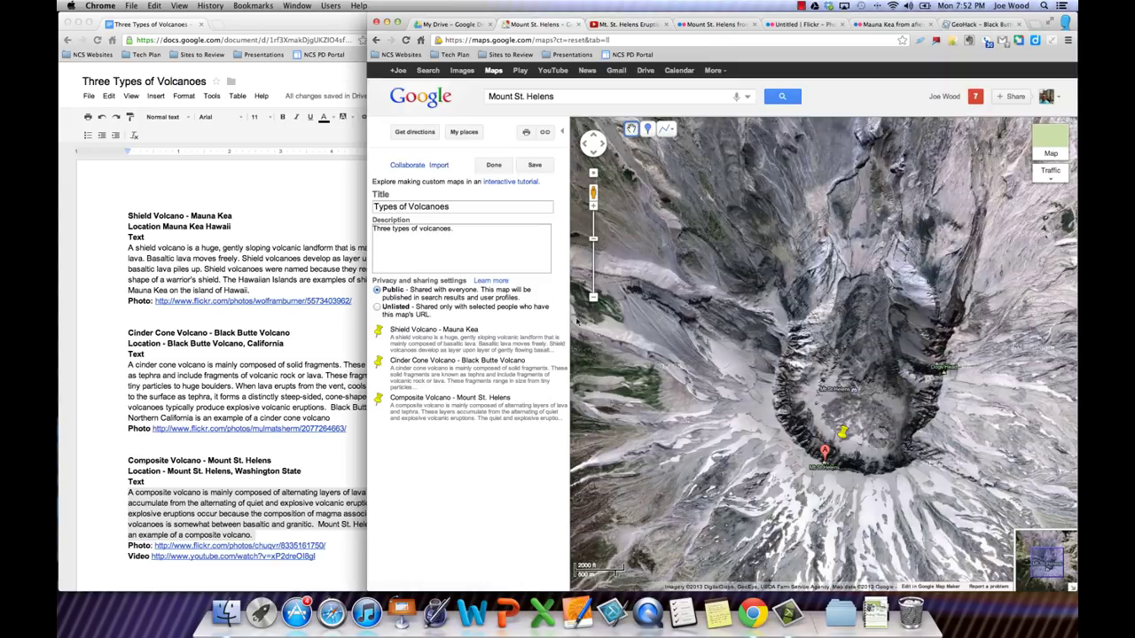
{"action": "left_click", "coordinate": [414, 399]}
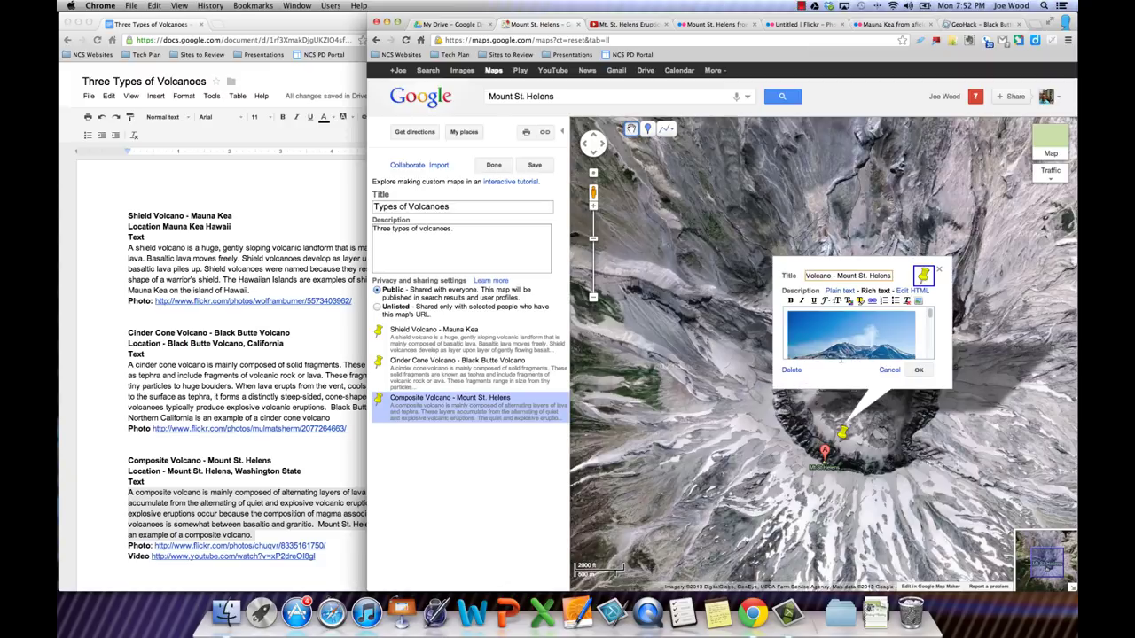
{"action": "left_click", "coordinate": [910, 292]}
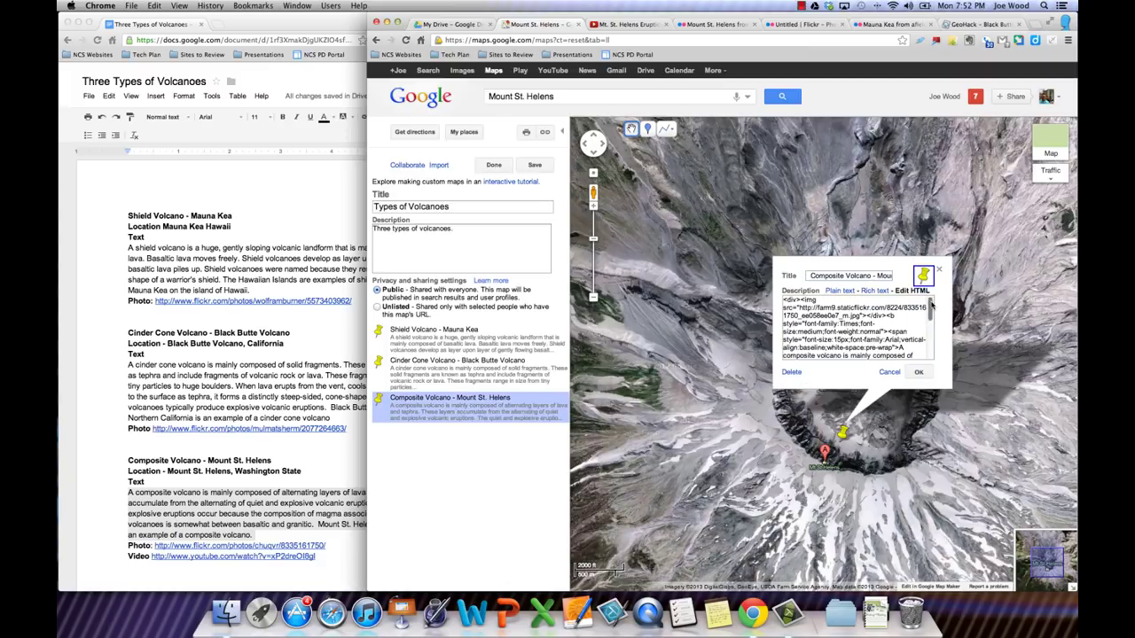
{"action": "left_click_drag", "start_coordinate": [930, 309], "coordinate": [938, 355]}
{"action": "left_click", "coordinate": [849, 355]}
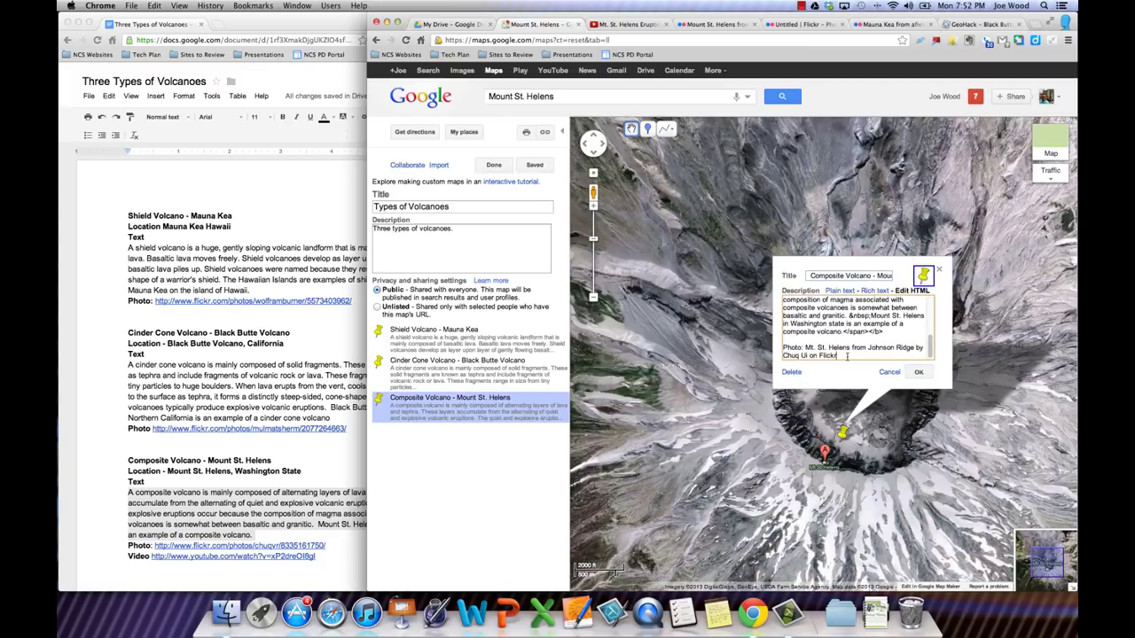
{"action": "key", "text": "Return"}
{"action": "key", "text": "Return"}
{"action": "type", "text": "<iframe width=\"560\" height=\"315\" src=\"http://www.youtube.com/embed/-H_HZVY1tT4\" frameborder=\"0\" allowfullscreen></iframe>"}
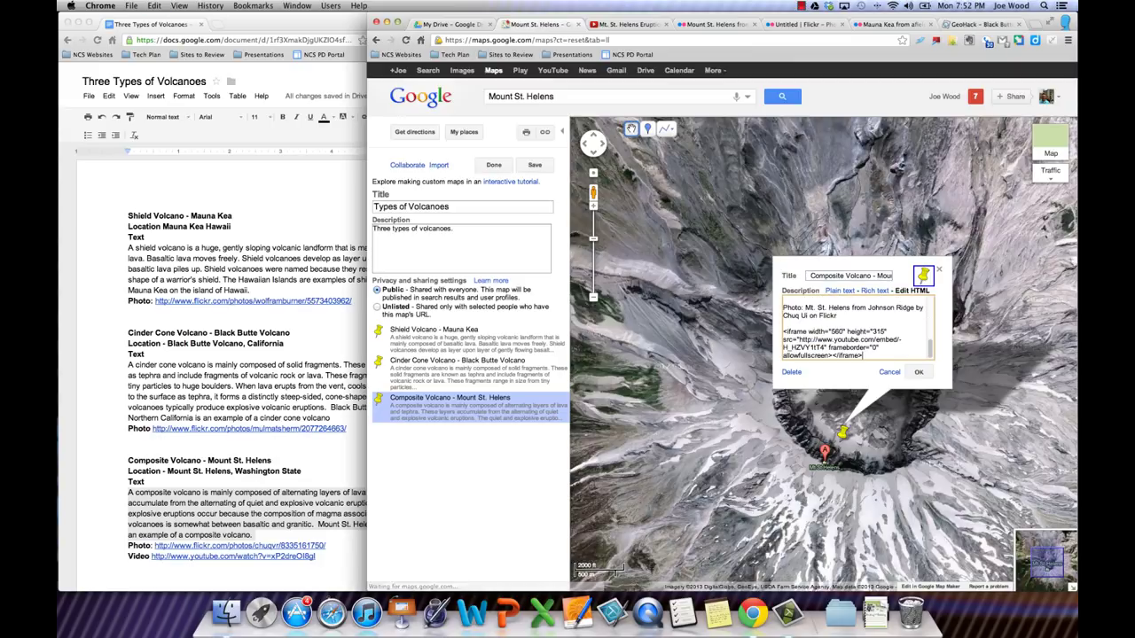
{"action": "left_click", "coordinate": [916, 373]}
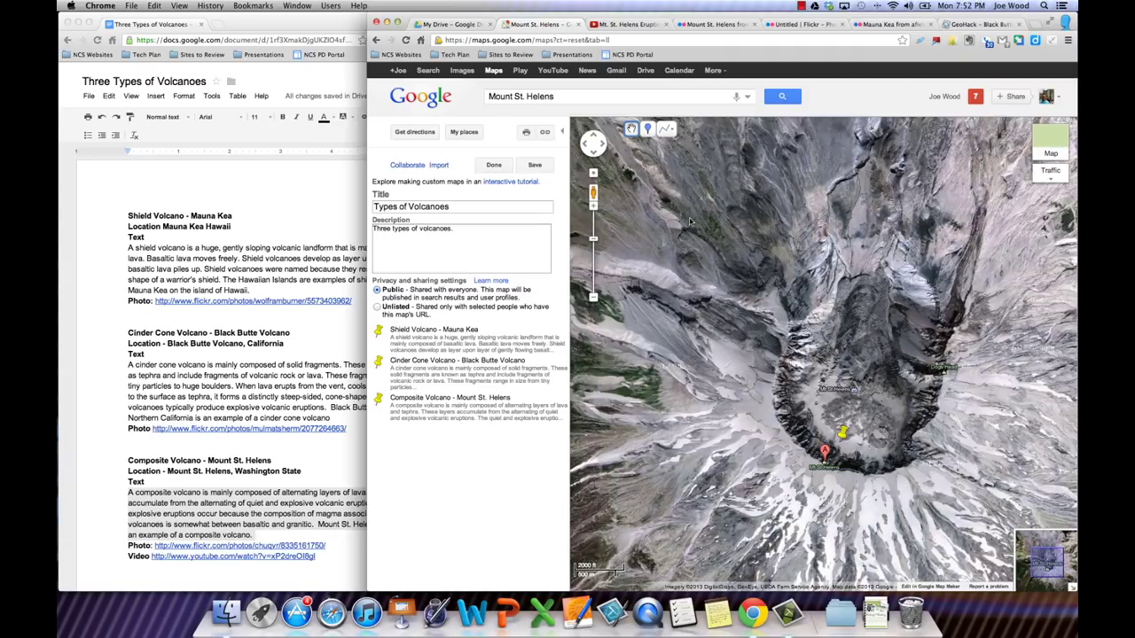
Finish editing the map and check the Mount St. Helens placemark's content down to the embedded video.
{"action": "left_click", "coordinate": [499, 168]}
{"action": "left_click", "coordinate": [450, 312]}
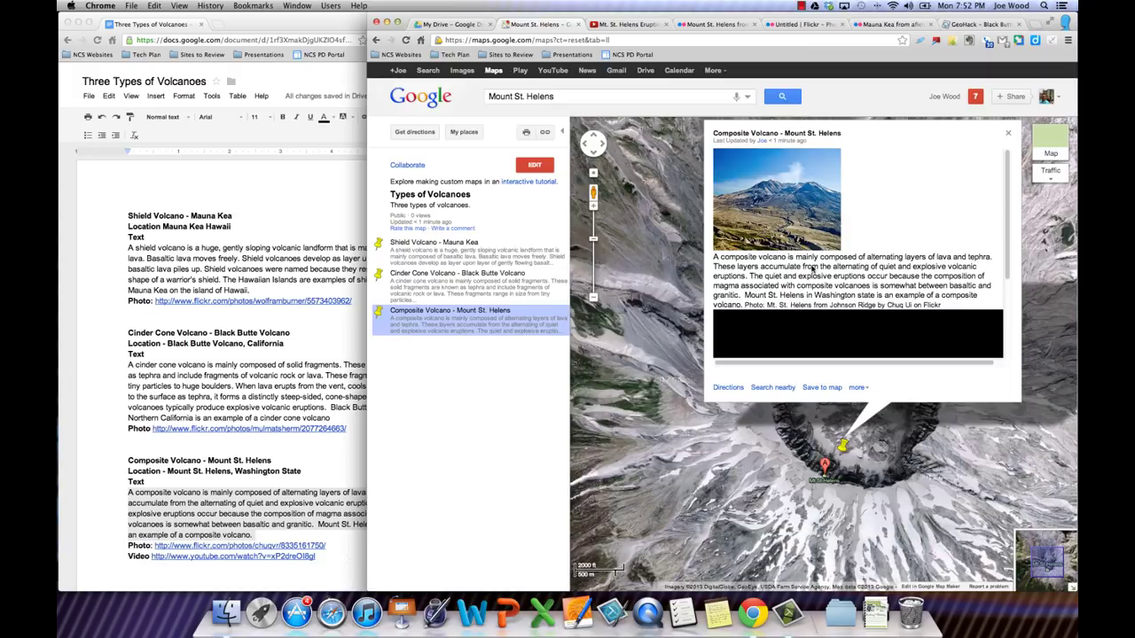
{"action": "left_click_drag", "start_coordinate": [1009, 224], "coordinate": [1019, 322]}
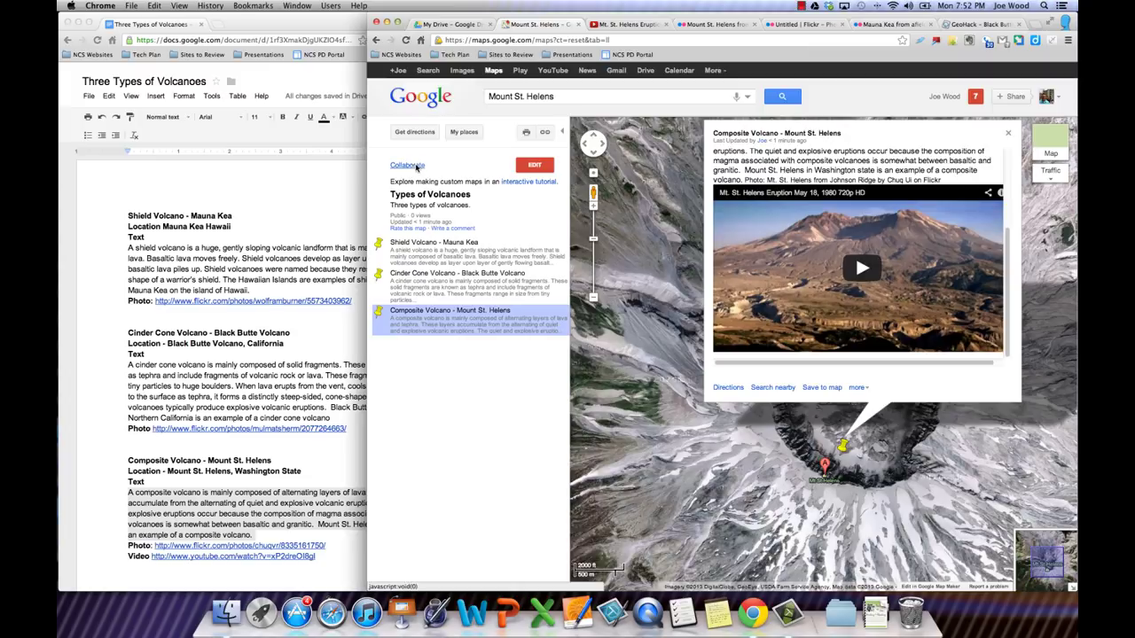
Review the map's collaborator invitation and permission options without inviting anyone.
{"action": "left_click", "coordinate": [416, 167]}
{"action": "left_click", "coordinate": [548, 258]}
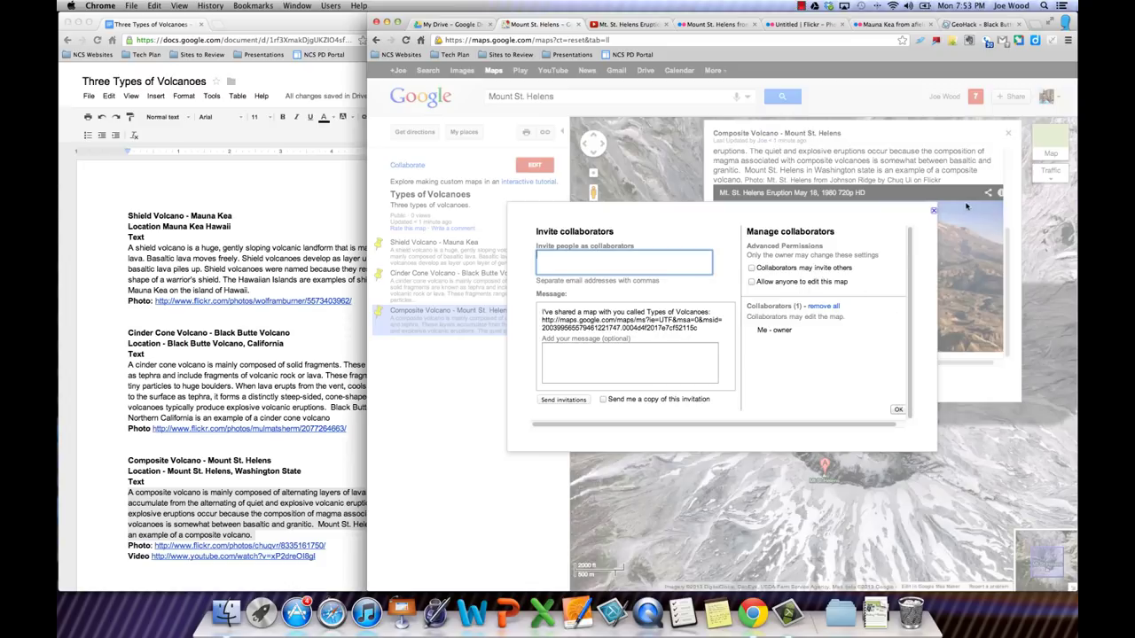
{"action": "left_click", "coordinate": [932, 212]}
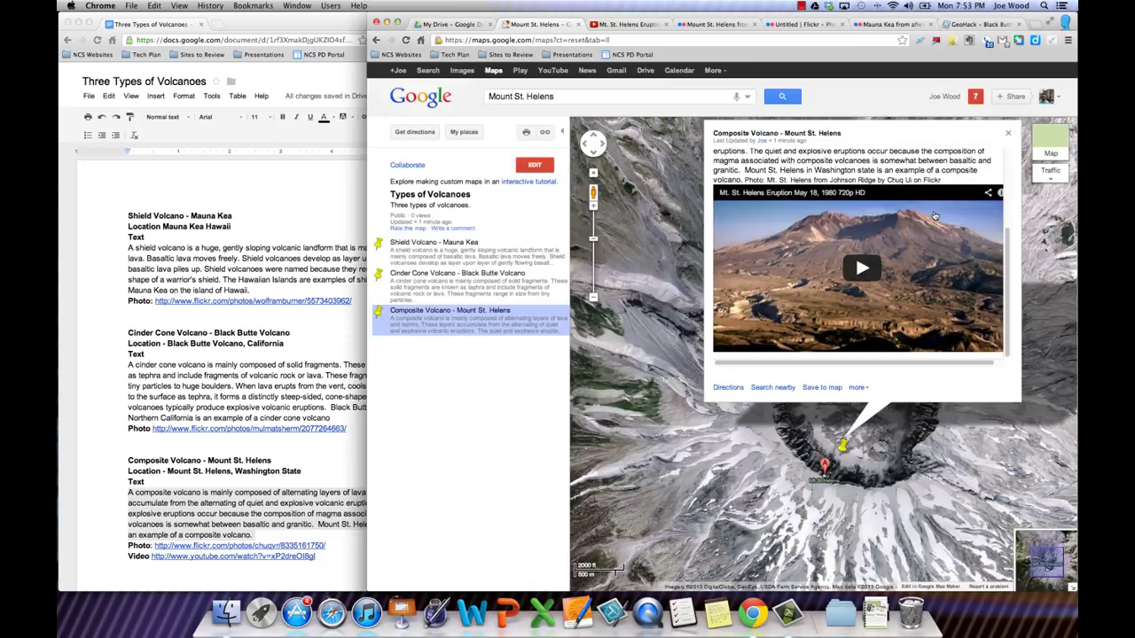